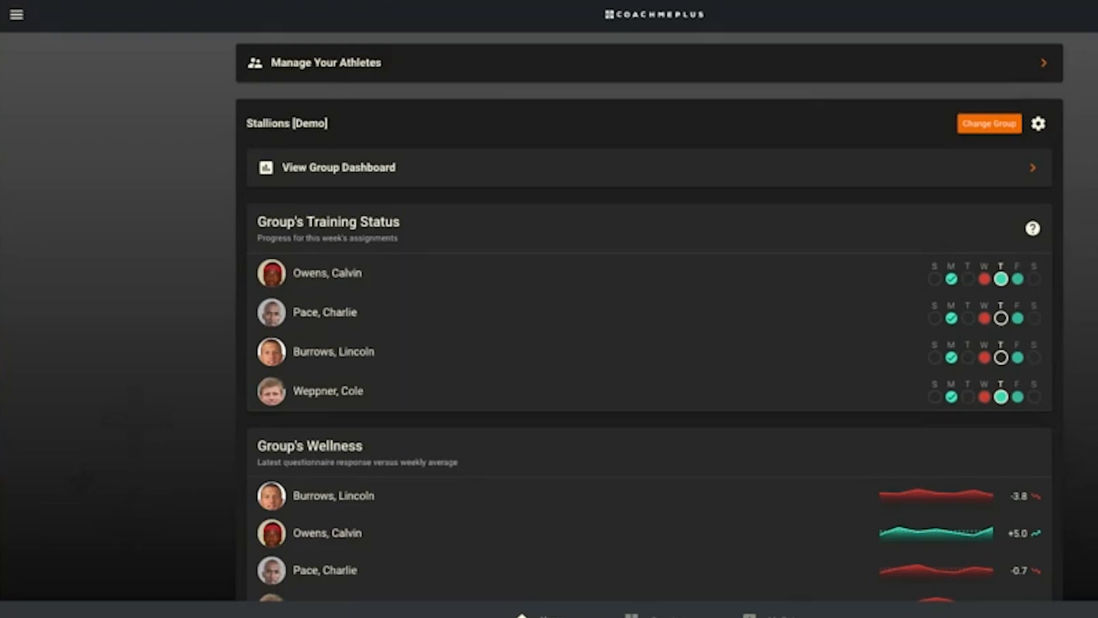
# Step: Open the Visualization Builder from the visualization settings of the Admin Portal
pyautogui.click(17, 14)
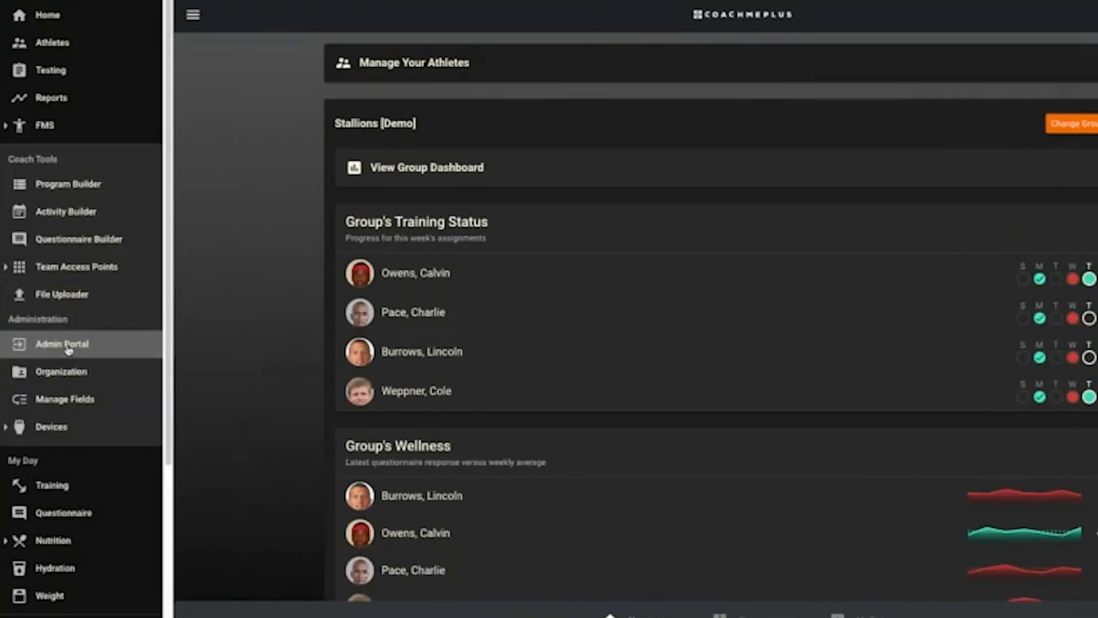
pyautogui.click(160, 342)
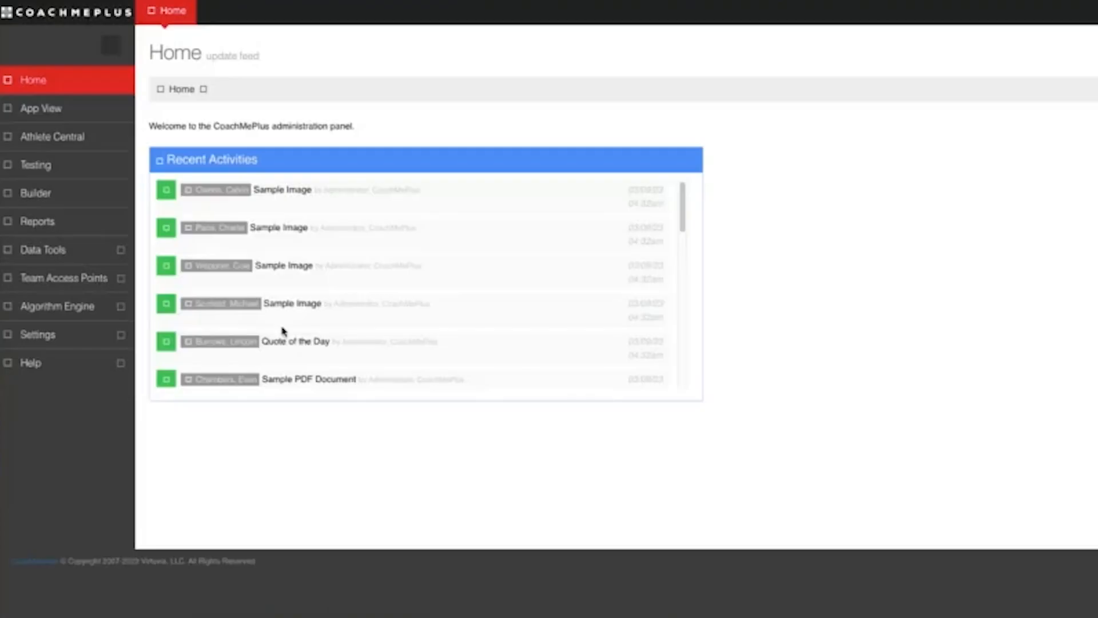
pyautogui.click(81, 337)
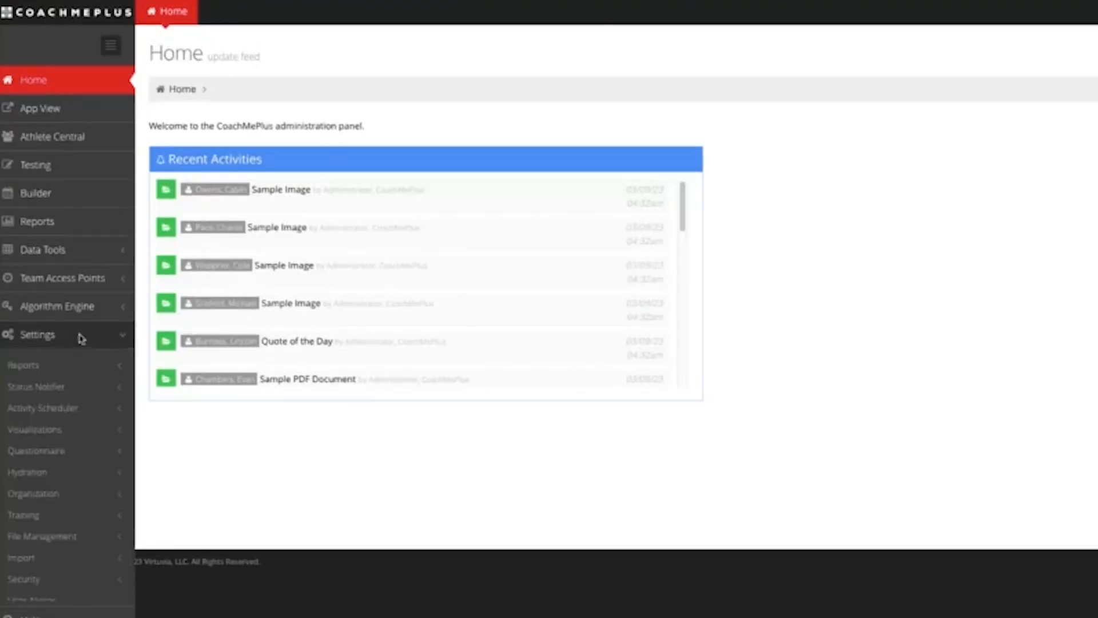
pyautogui.scroll(-1, 77, 366)
pyautogui.click(74, 386)
pyautogui.scroll(-2, 80, 394)
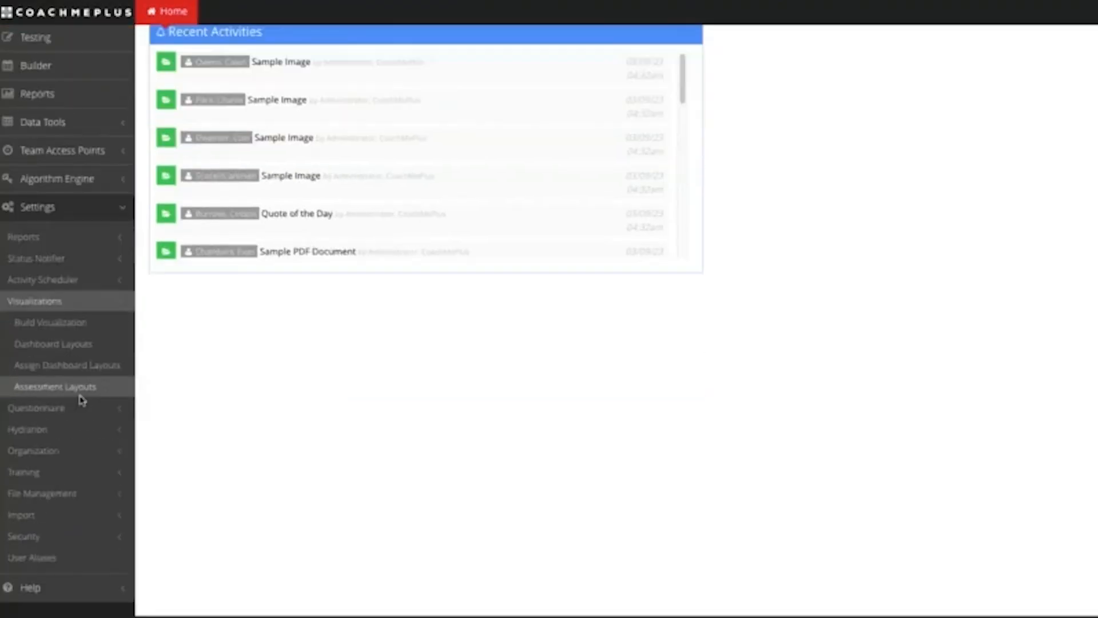
pyautogui.click(79, 324)
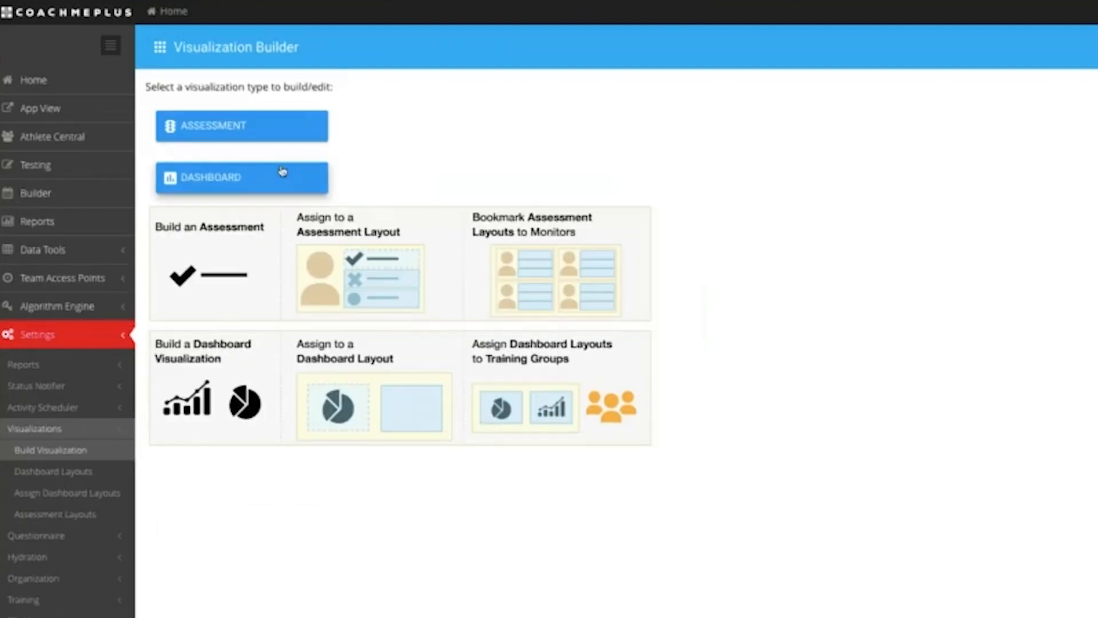
# Step: Create a new Current Aggregate Assessment named "Vertical Jump"
pyautogui.click(235, 129)
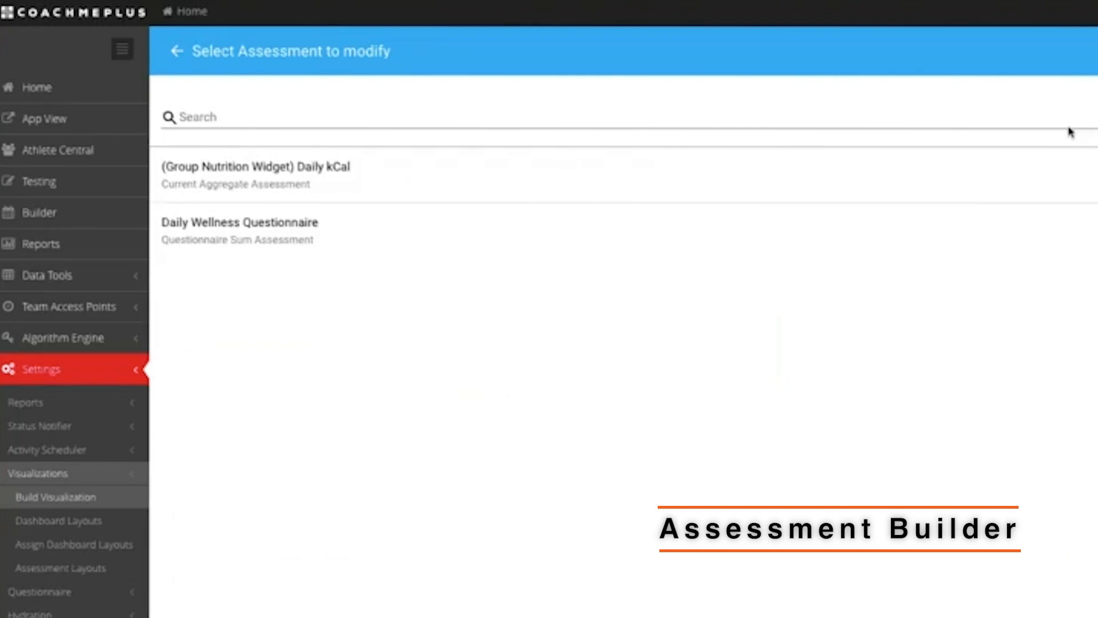
pyautogui.click(1093, 51)
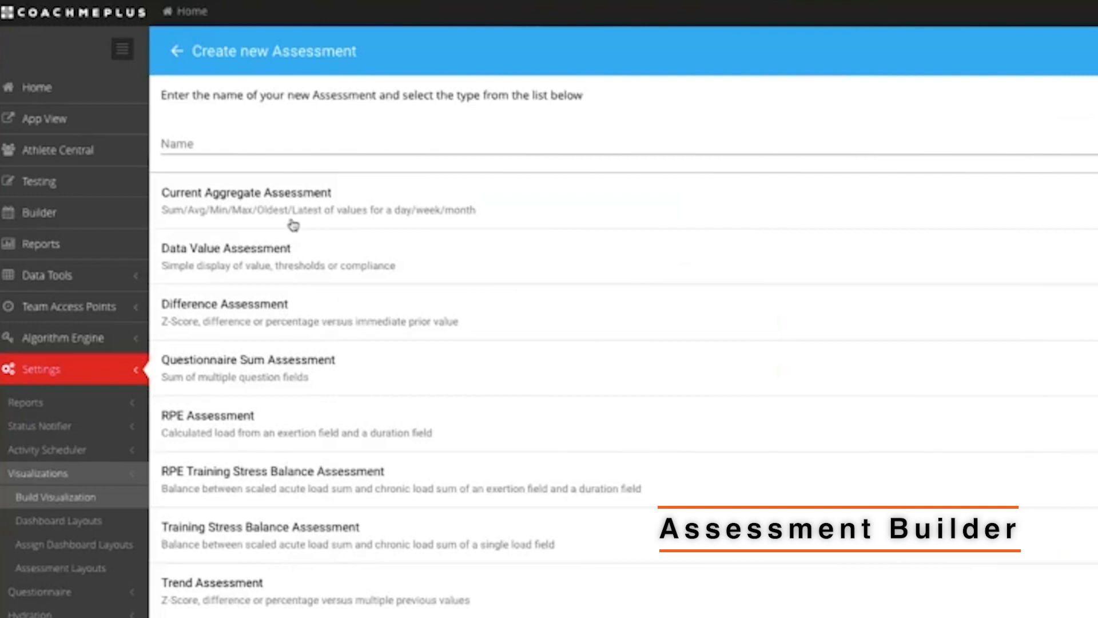
pyautogui.click(251, 138)
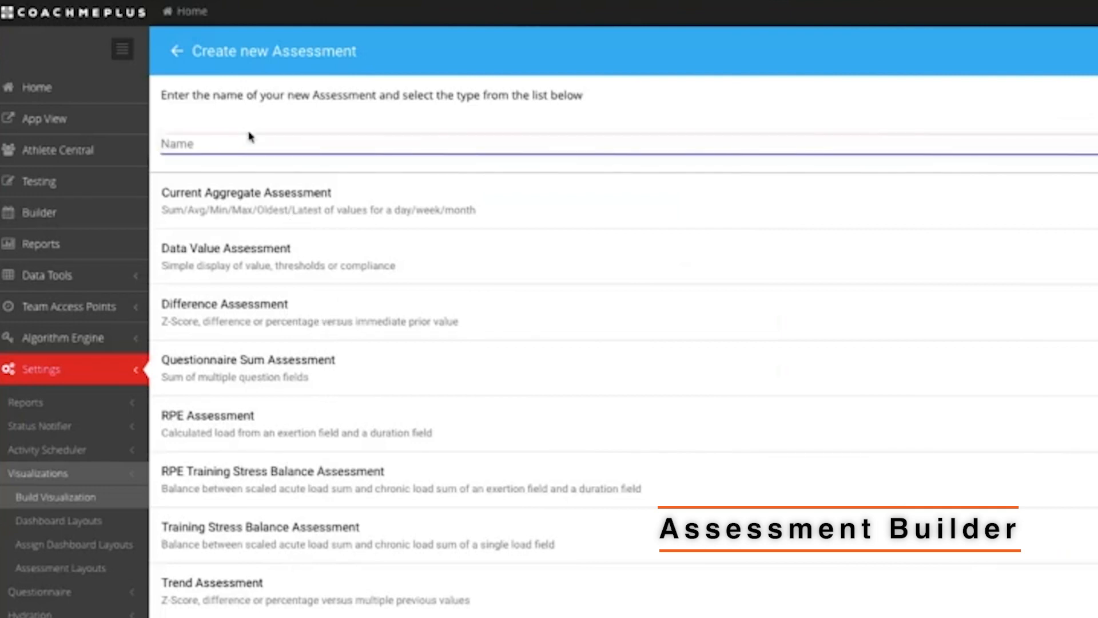
pyautogui.write('Vertival')
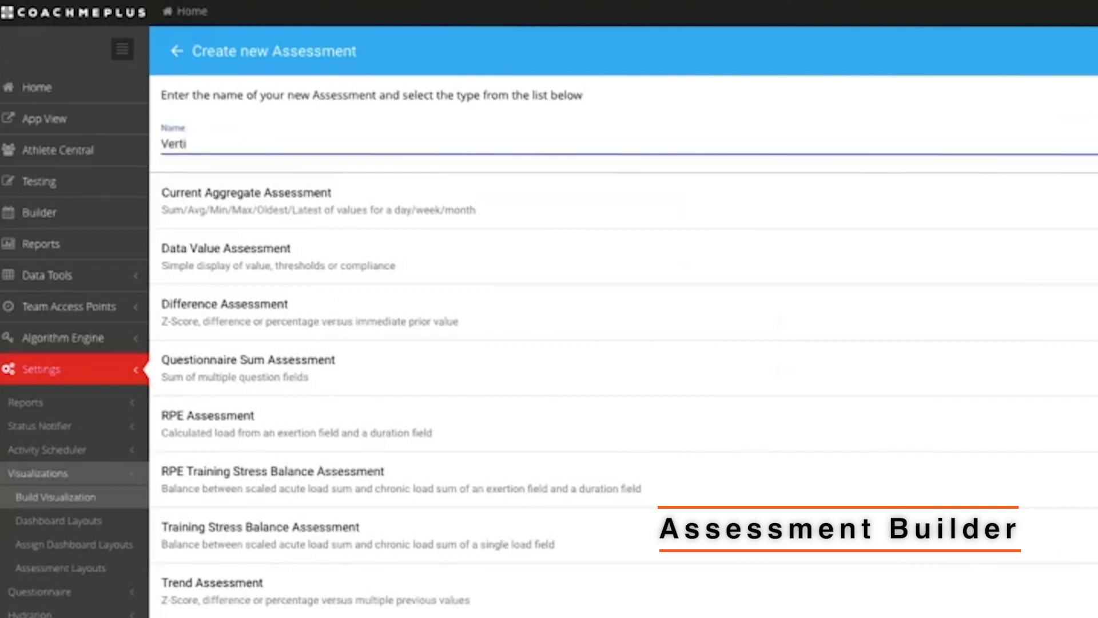
pyautogui.write(' Jump')
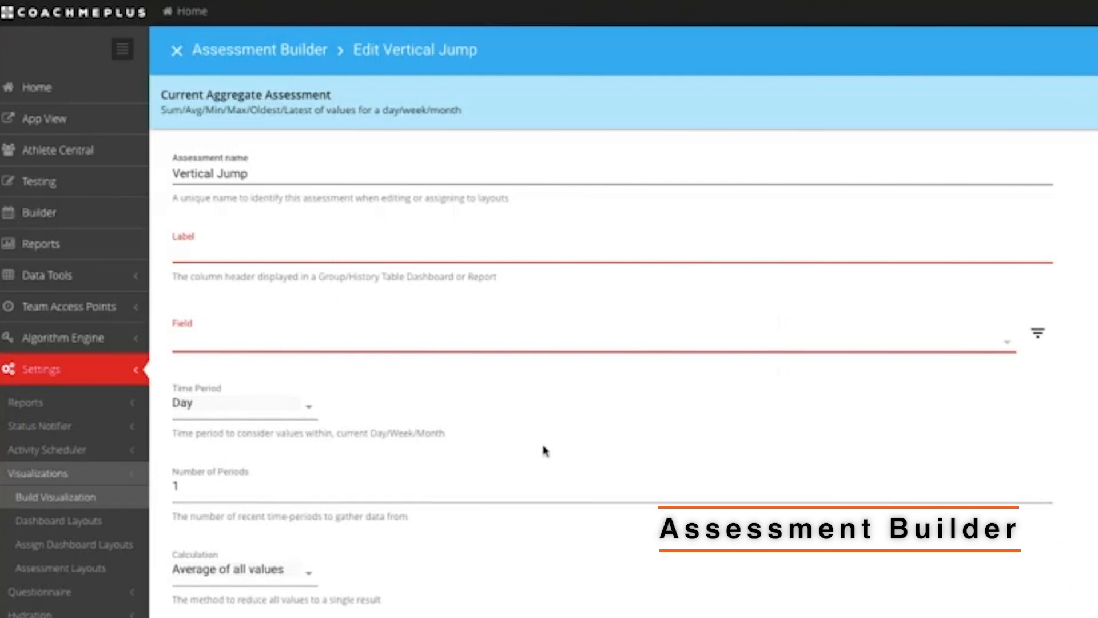
# Step: Label the assessment "Vertical Jump" and link it to the Vertical Jump (in) field
pyautogui.click(301, 250)
pyautogui.write('Vertical Jump')
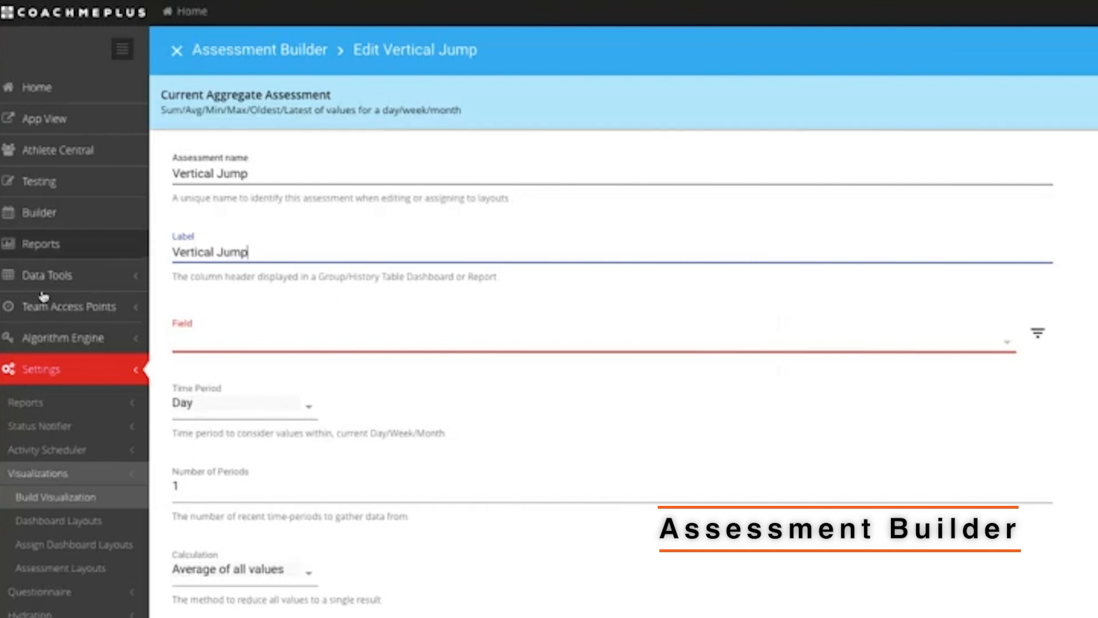
pyautogui.click(304, 341)
pyautogui.write('vertical')
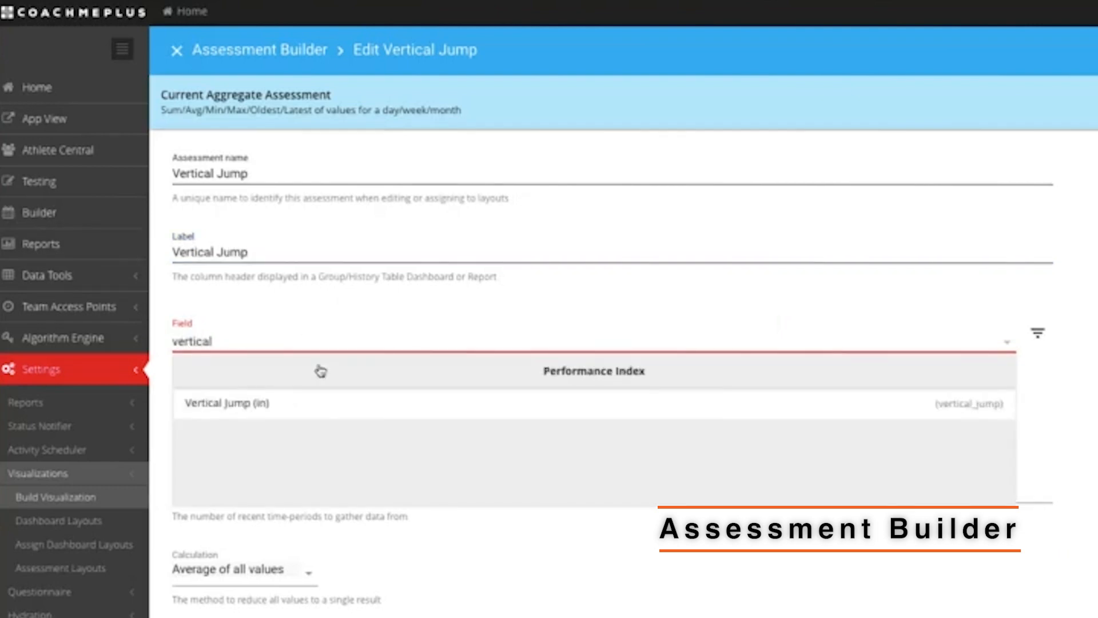
pyautogui.click(299, 408)
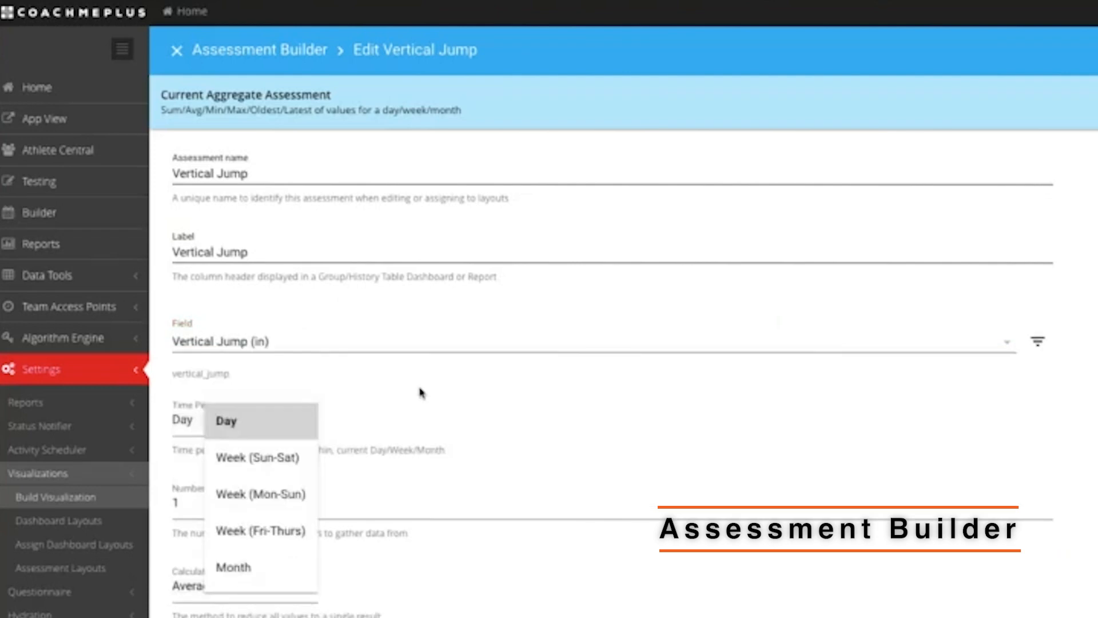
# Step: Set the assessment's time period to Month and its number of periods to 12
pyautogui.click(244, 421)
pyautogui.scroll(-1, 299, 417)
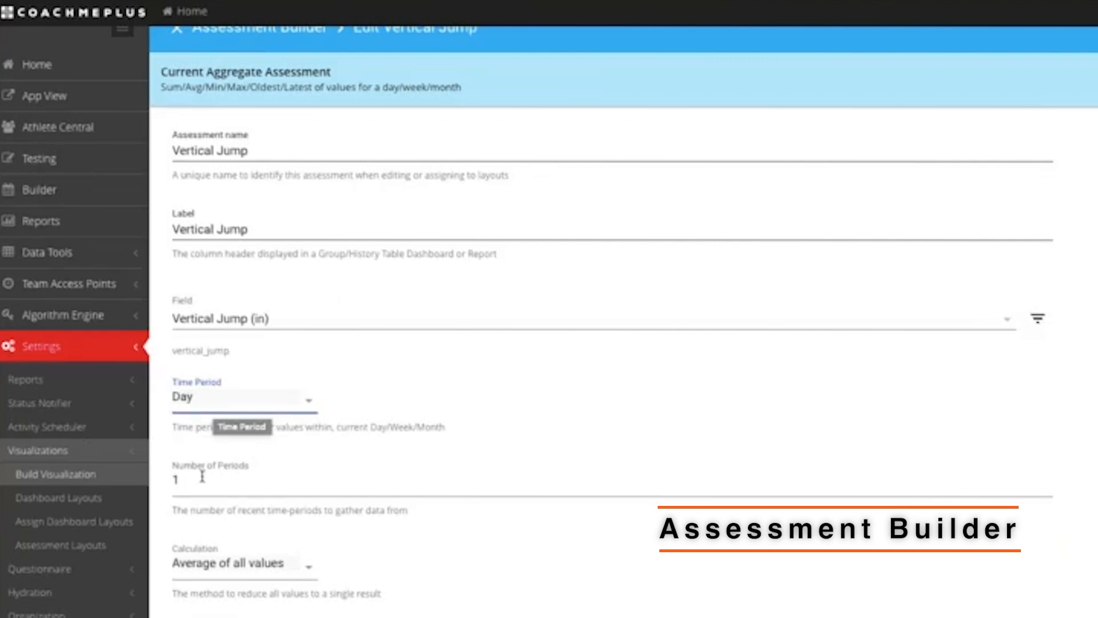
pyautogui.scroll(-2, 424, 404)
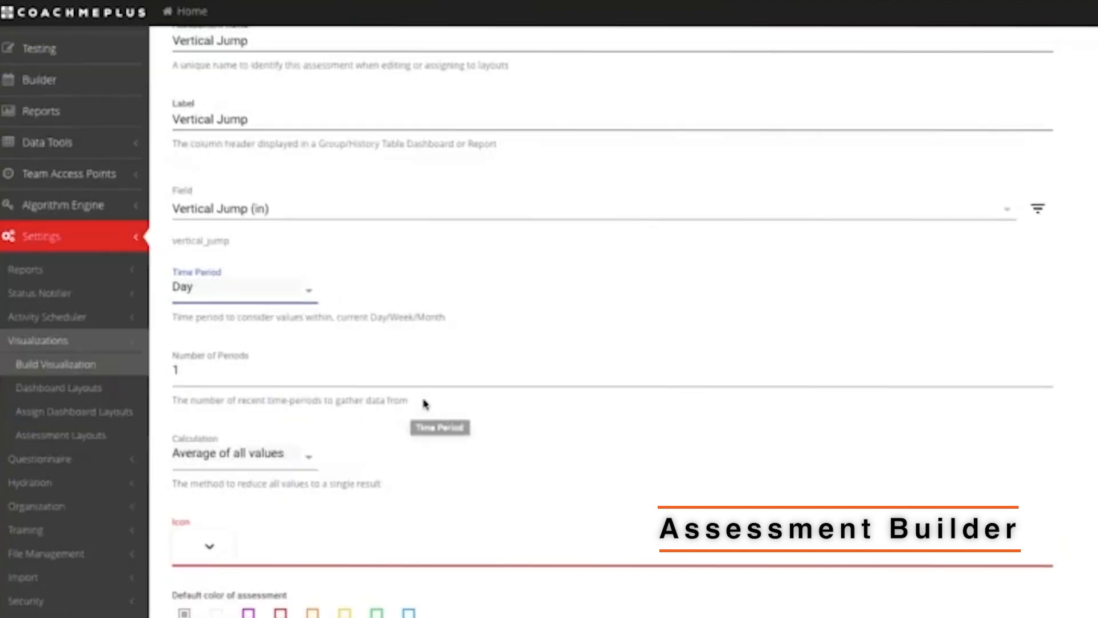
pyautogui.click(301, 297)
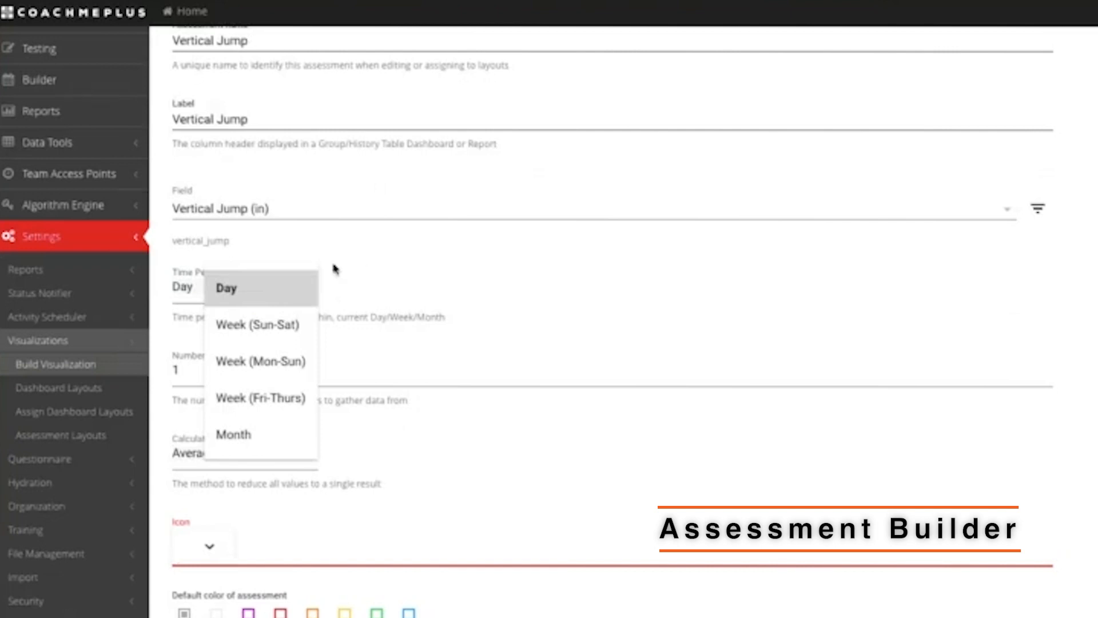
pyautogui.click(267, 294)
pyautogui.click(266, 294)
pyautogui.click(233, 434)
pyautogui.click(274, 366)
pyautogui.write('2')
# Step: Set the assessment's calculation to Maximum of all values
pyautogui.click(221, 460)
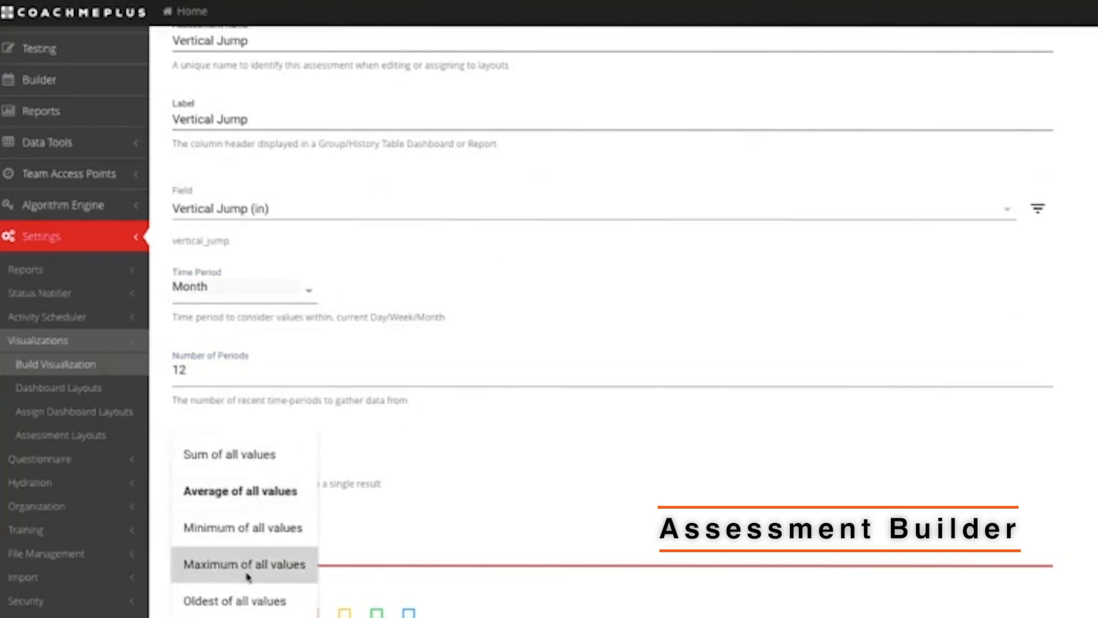
pyautogui.click(248, 571)
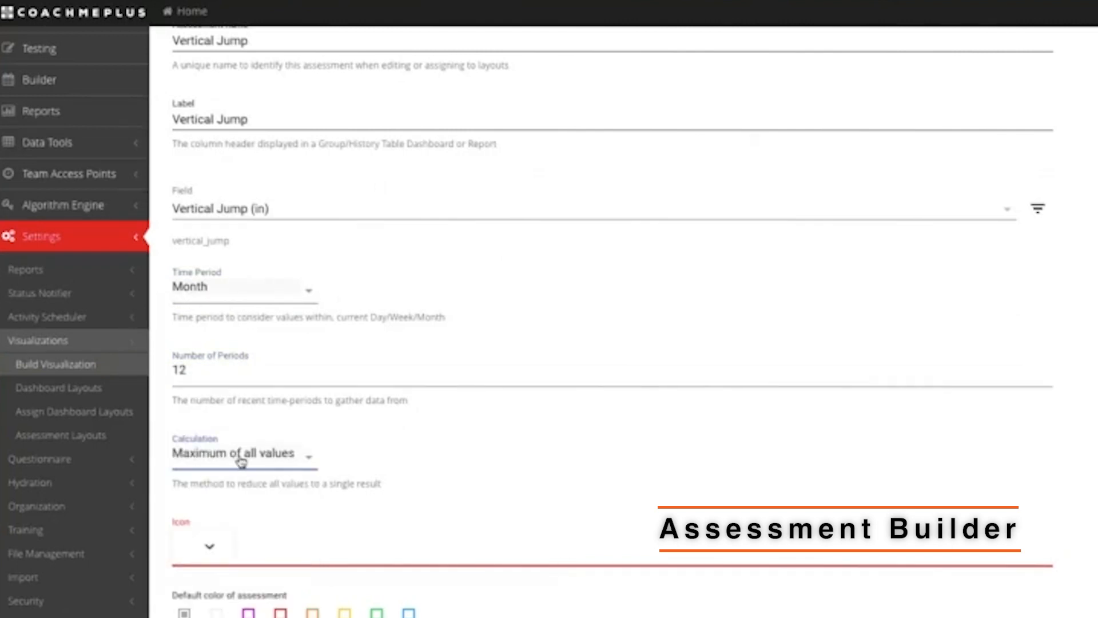
pyautogui.scroll(-3, 350, 480)
pyautogui.scroll(3, 543, 306)
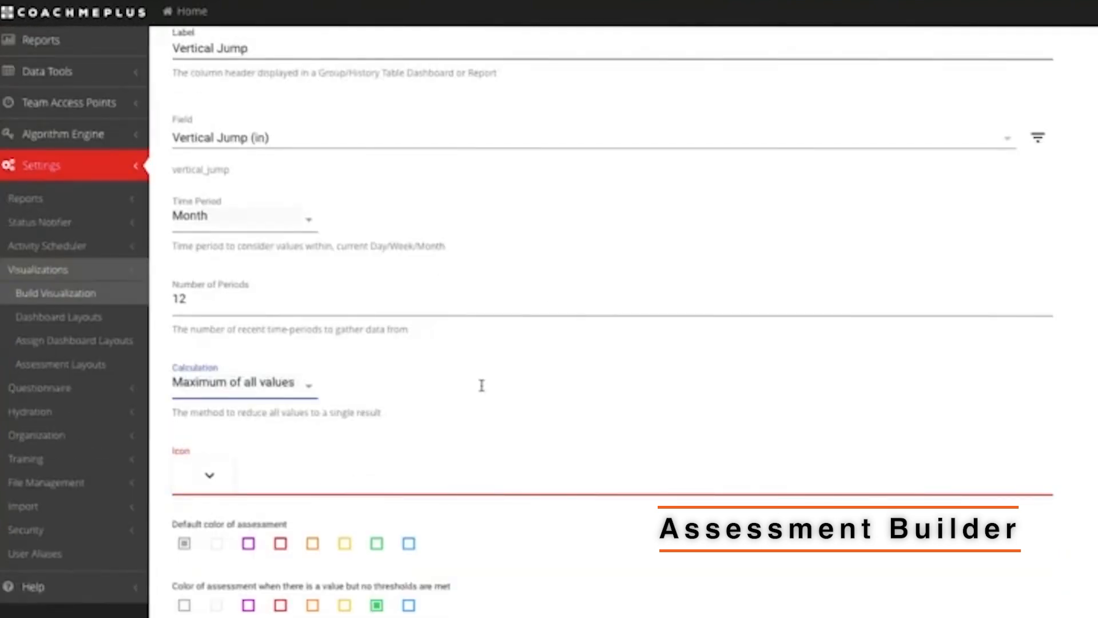
# Step: Choose an icon for the Vertical Jump assessment and color its third threshold green
pyautogui.scroll(-2, 207, 376)
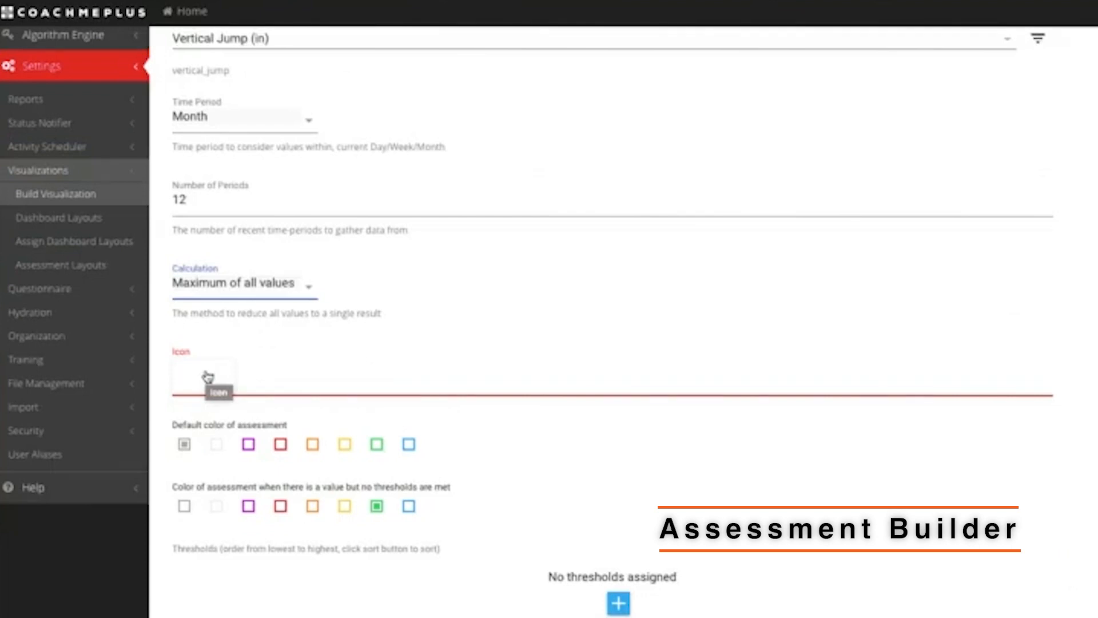
pyautogui.click(225, 373)
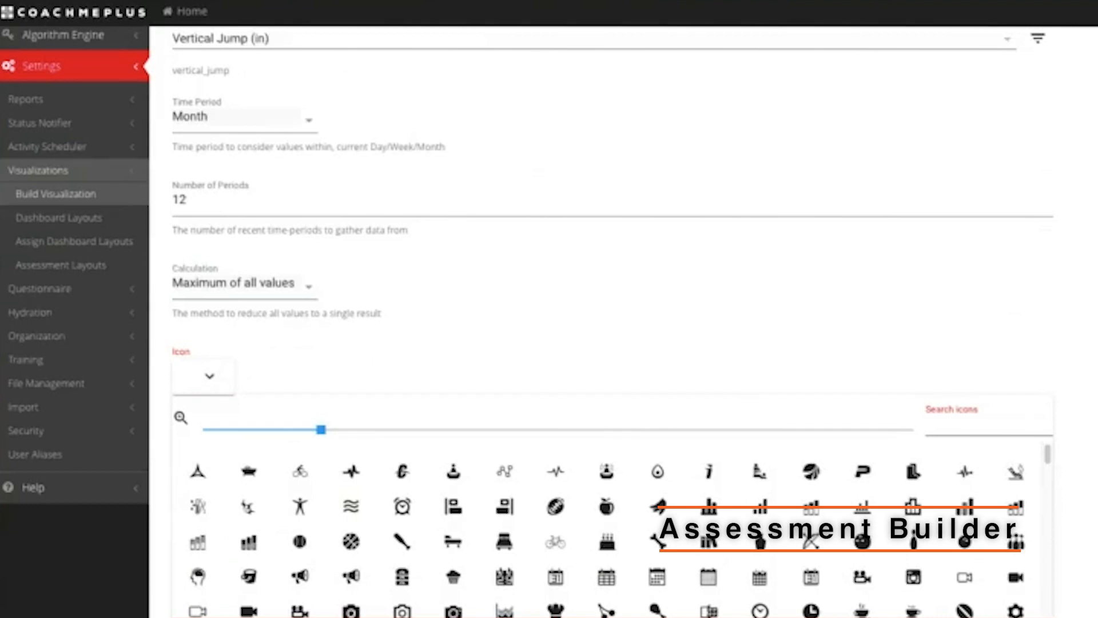
pyautogui.scroll(-1, 469, 514)
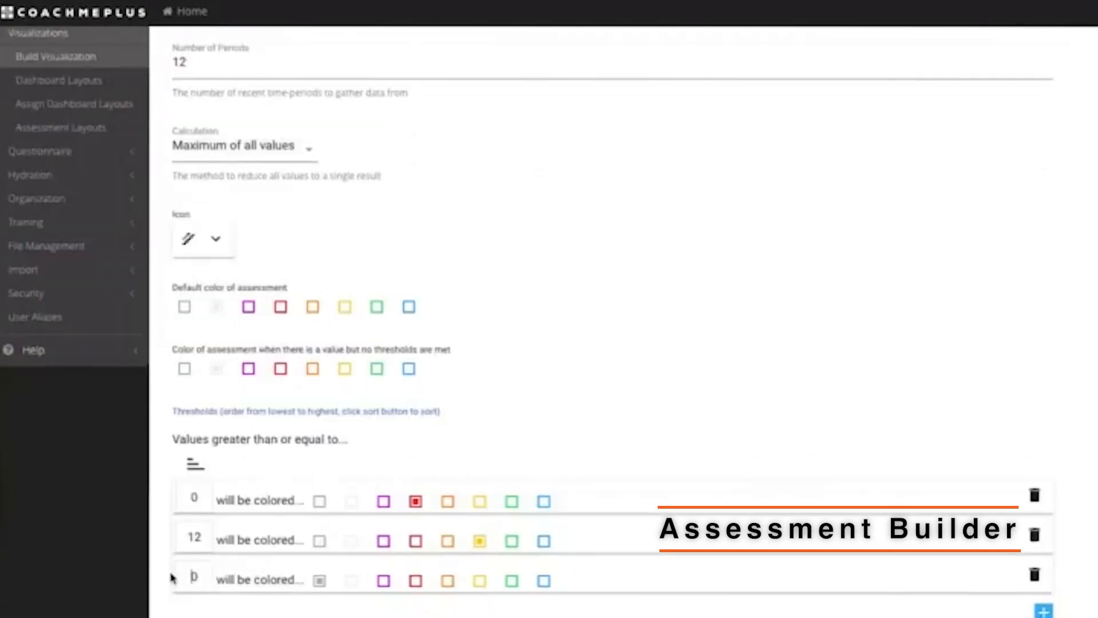
pyautogui.click(512, 580)
# Step: Review the time period and calculation options of the Vertical Jump assessment and close its editor
pyautogui.scroll(5, 901, 396)
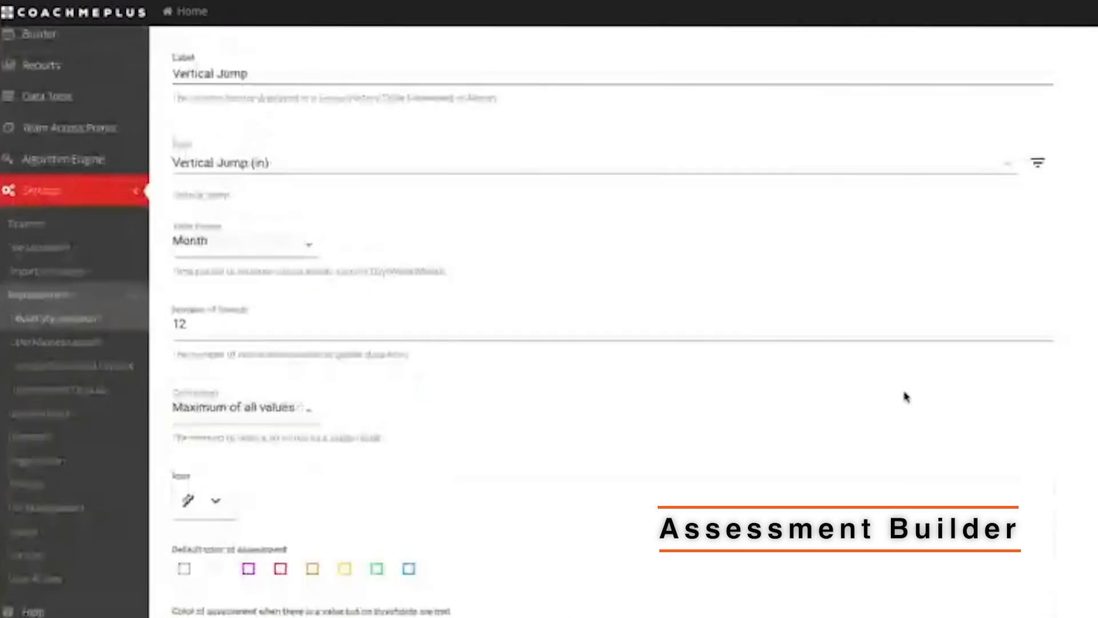
pyautogui.scroll(3, 272, 436)
pyautogui.click(270, 434)
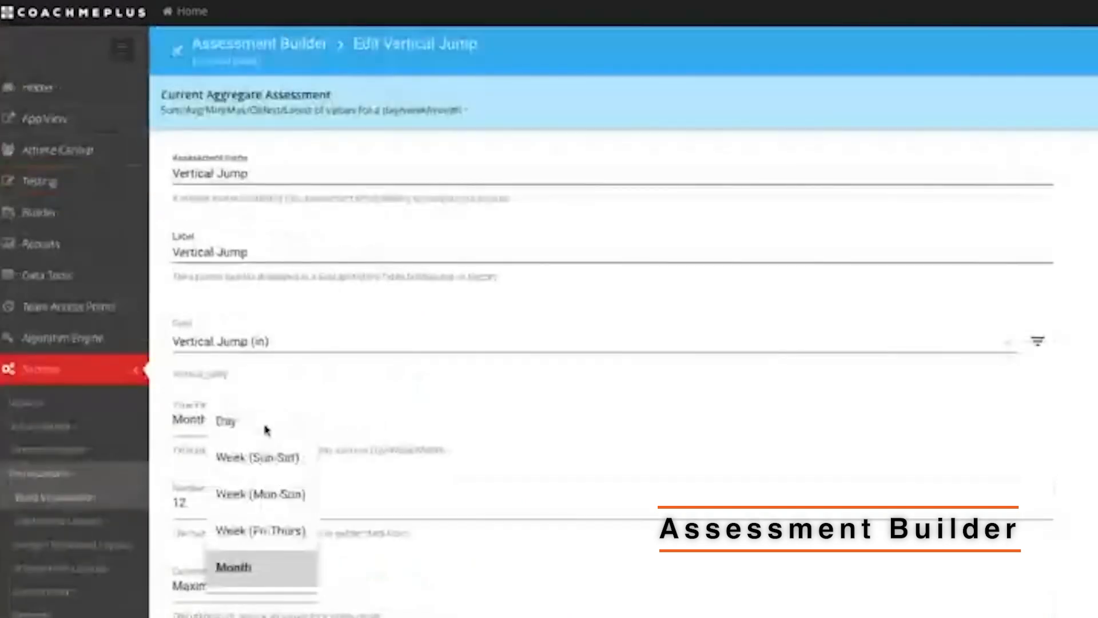
pyautogui.click(436, 446)
pyautogui.scroll(-3, 436, 446)
pyautogui.click(242, 440)
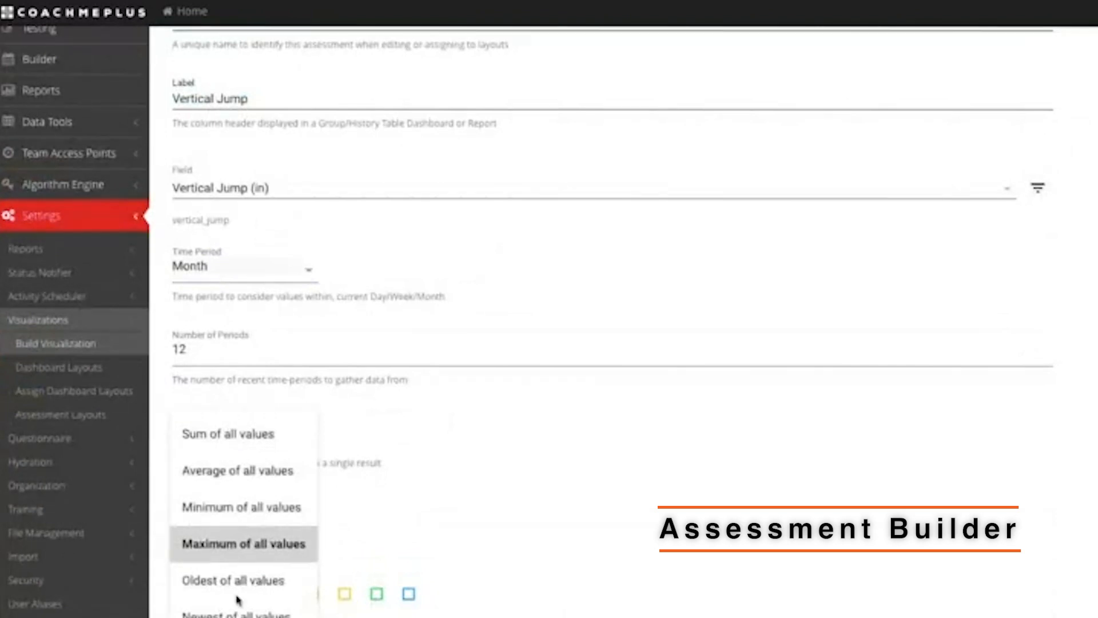
pyautogui.click(482, 267)
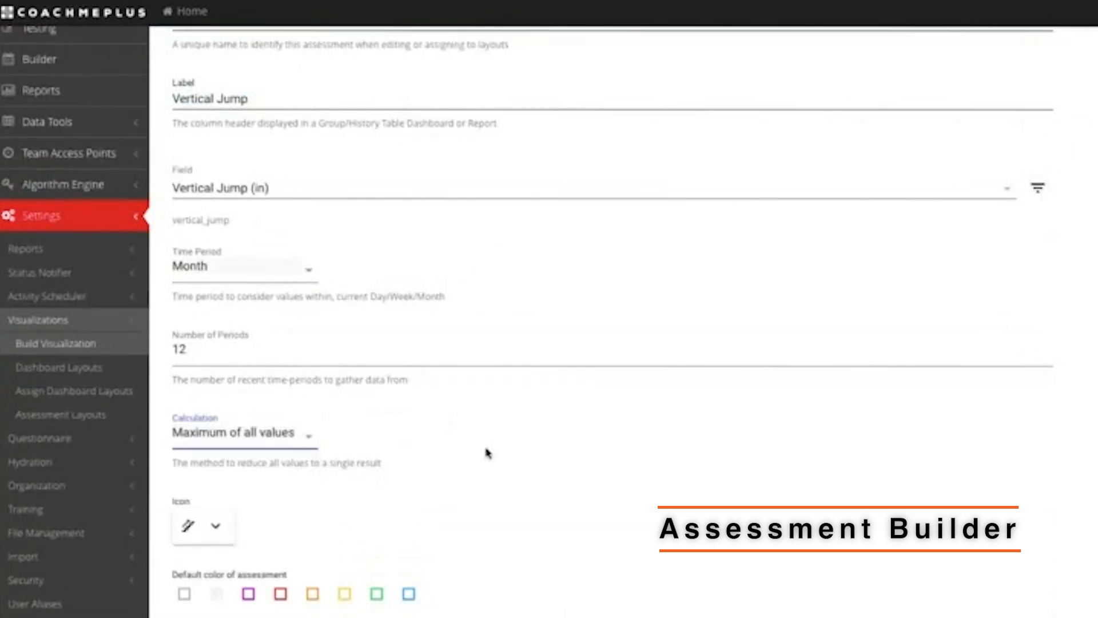
pyautogui.scroll(3, 482, 450)
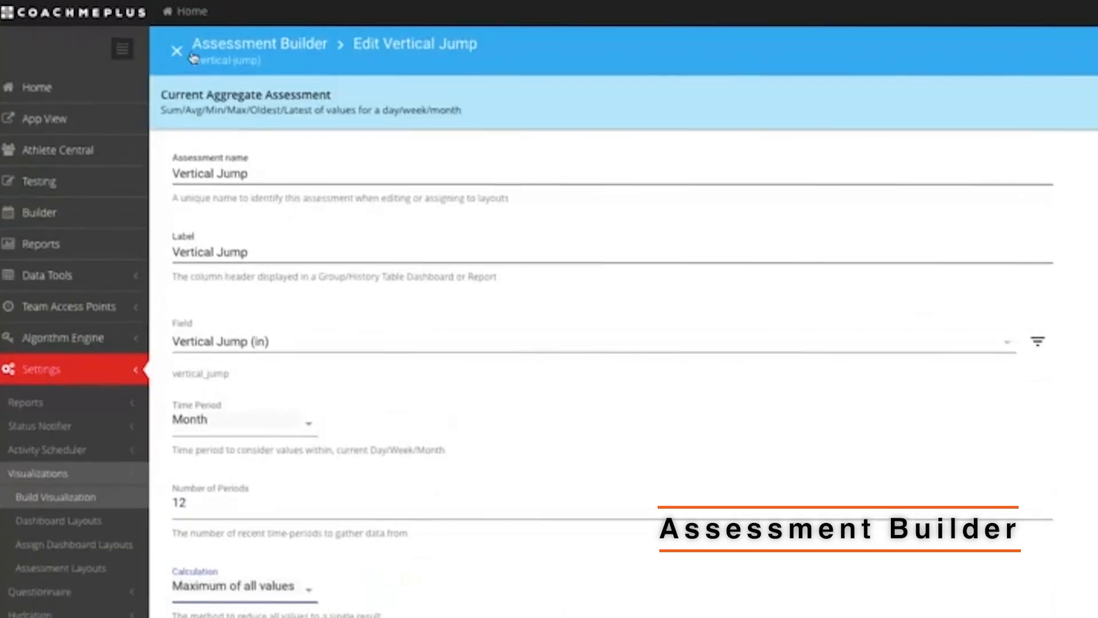
pyautogui.click(178, 51)
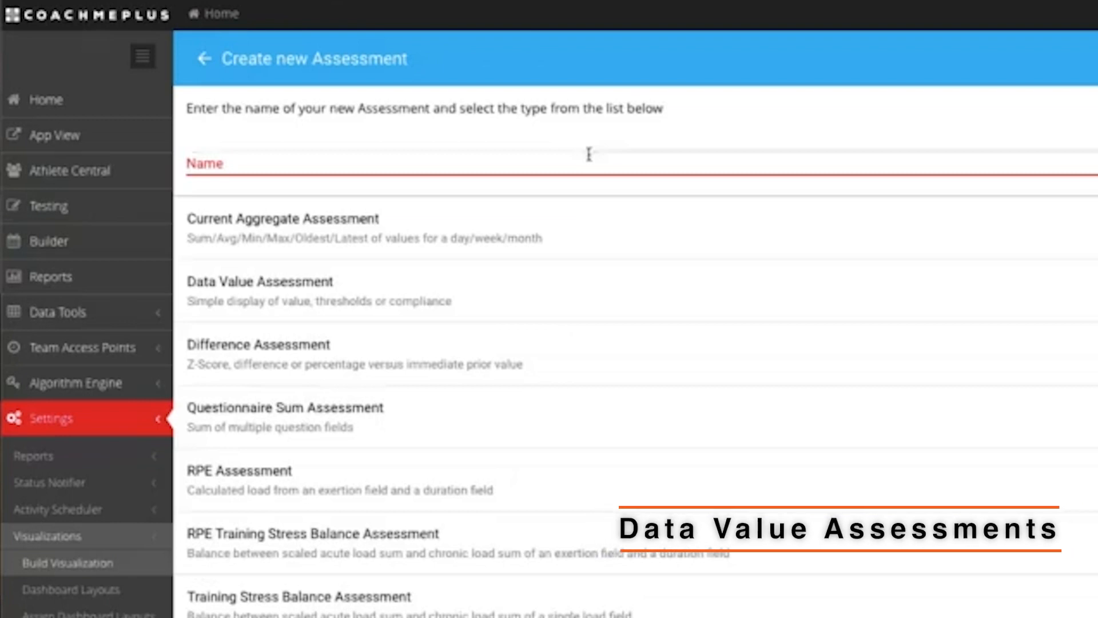
# Step: Create a new Data Value Assessment named "Broad Jump"
pyautogui.click(588, 155)
pyautogui.write('Broad Jump')
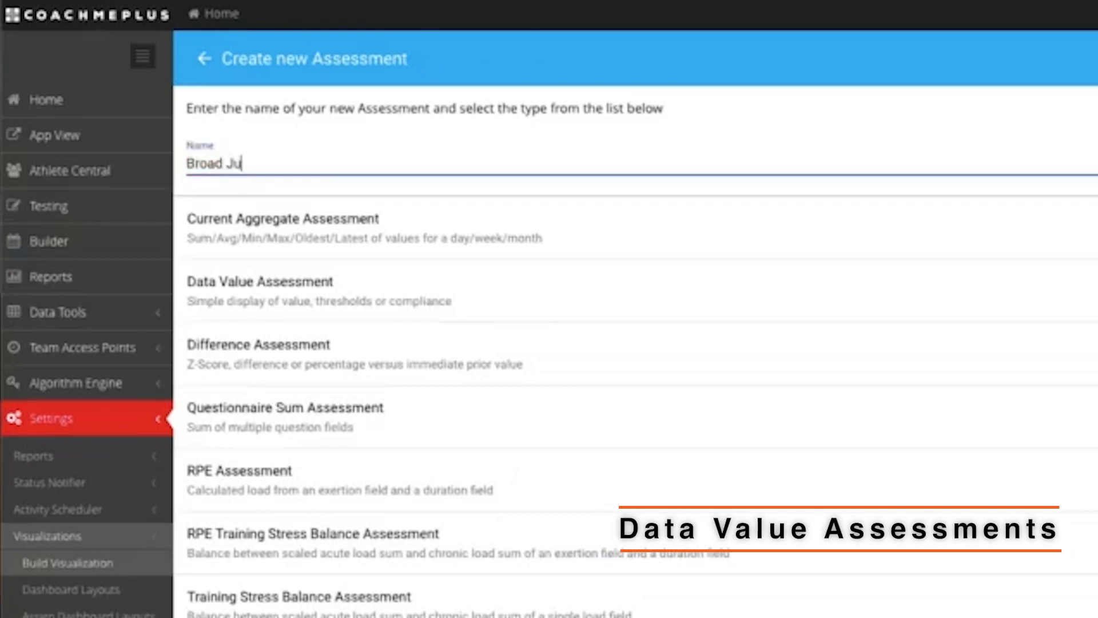
pyautogui.click(572, 301)
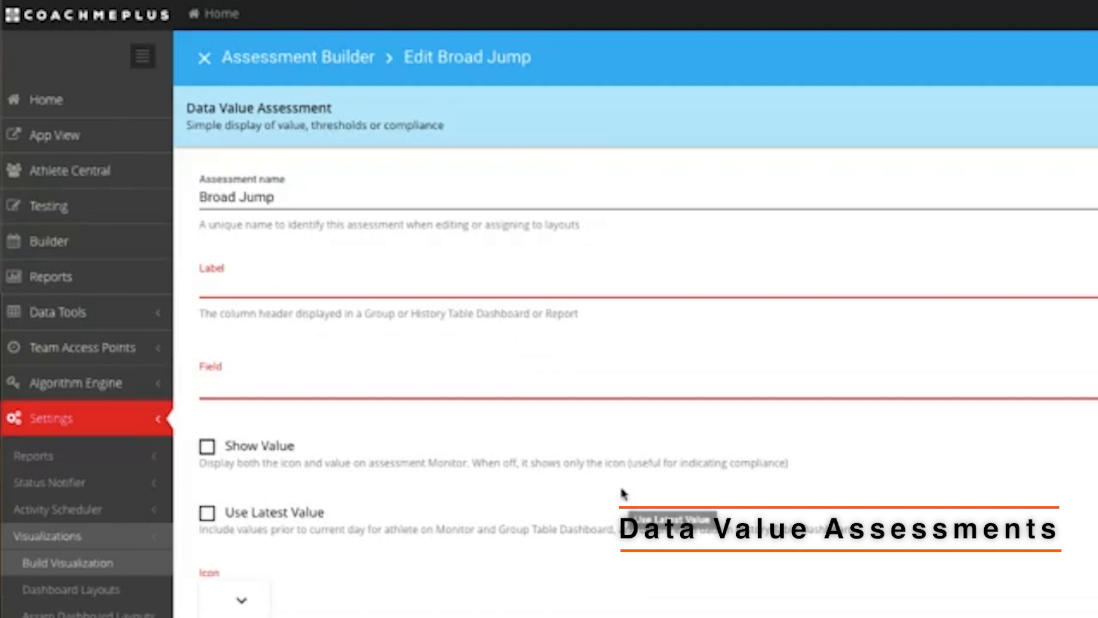
# Step: Label the assessment "Broad Jump" and link it to the Standing Broad Jump (in) field
pyautogui.click(469, 297)
pyautogui.write('B')
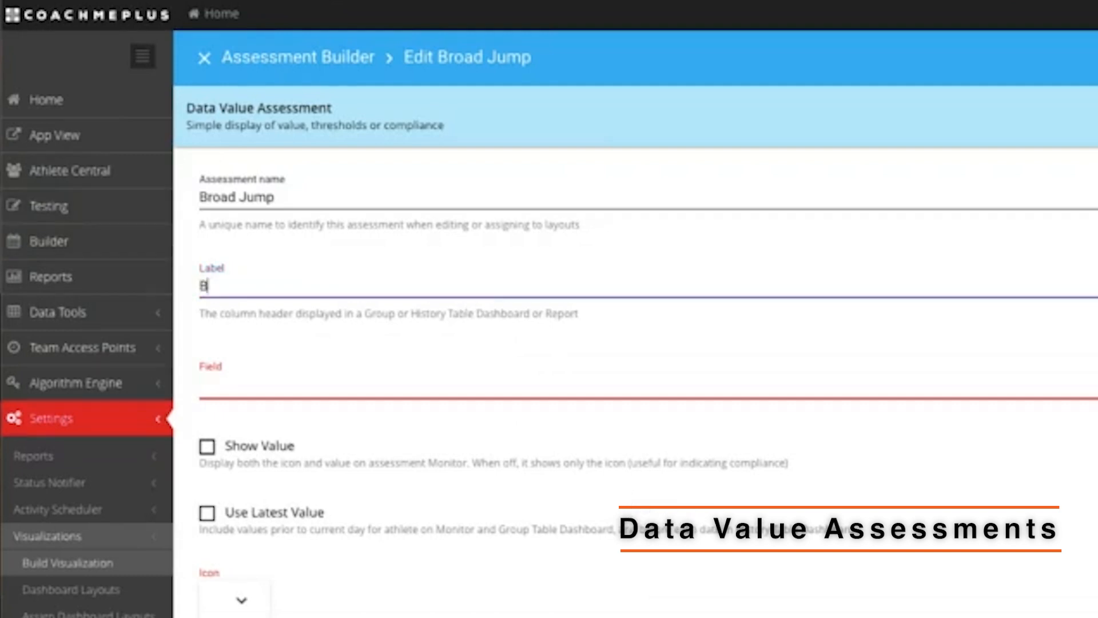
pyautogui.write('road Jump')
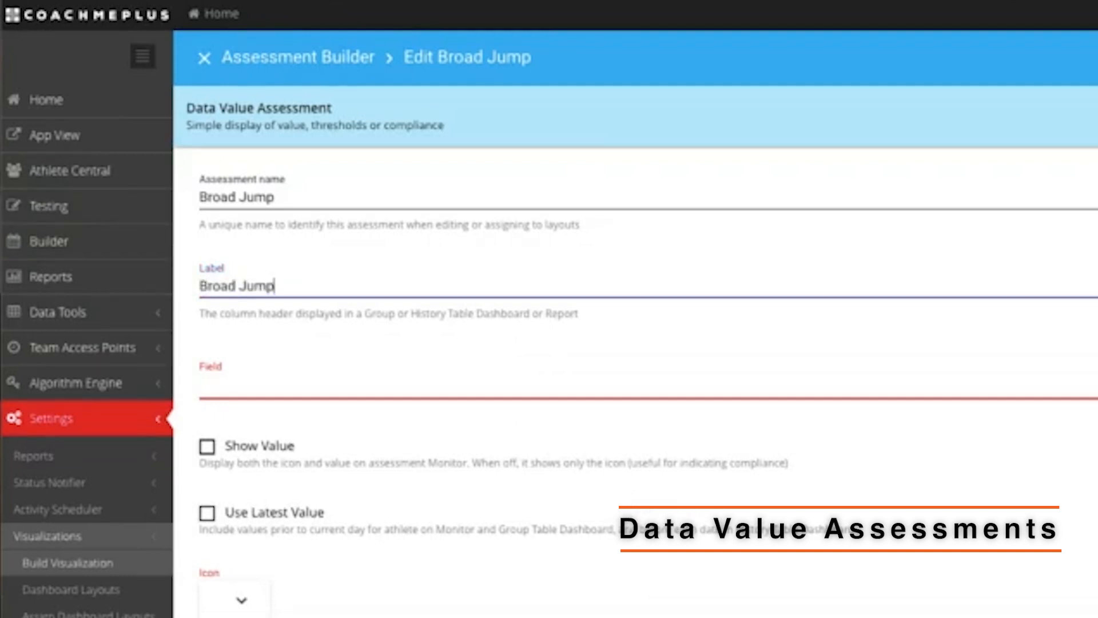
pyautogui.press('Tab')
pyautogui.write('broad')
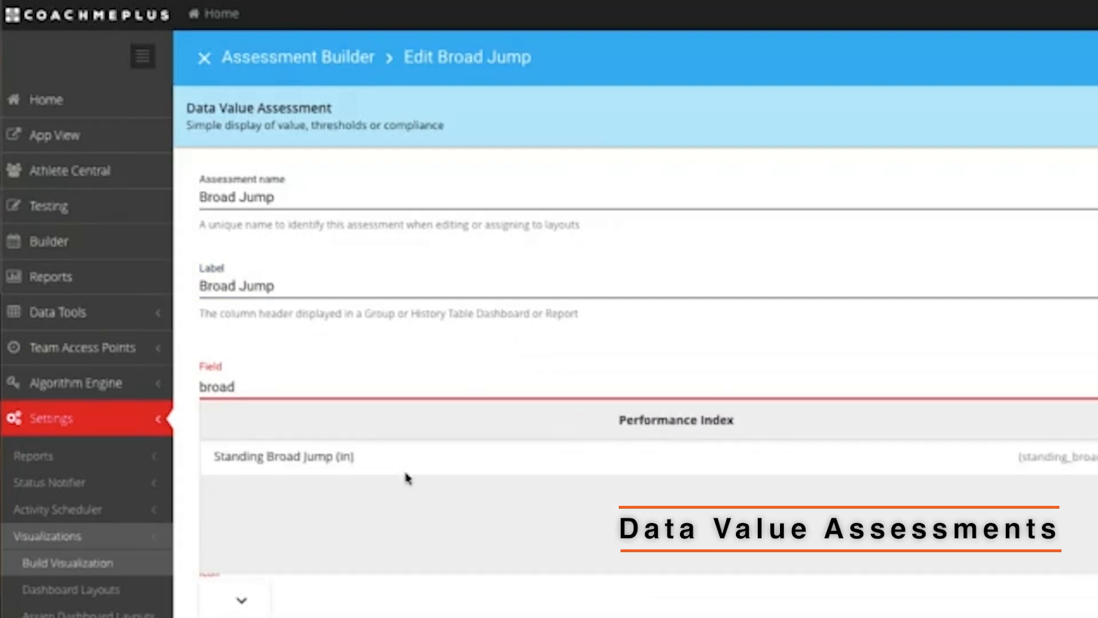
pyautogui.click(406, 461)
# Step: Enable Show Value for the Broad Jump assessment
pyautogui.scroll(-3, 238, 380)
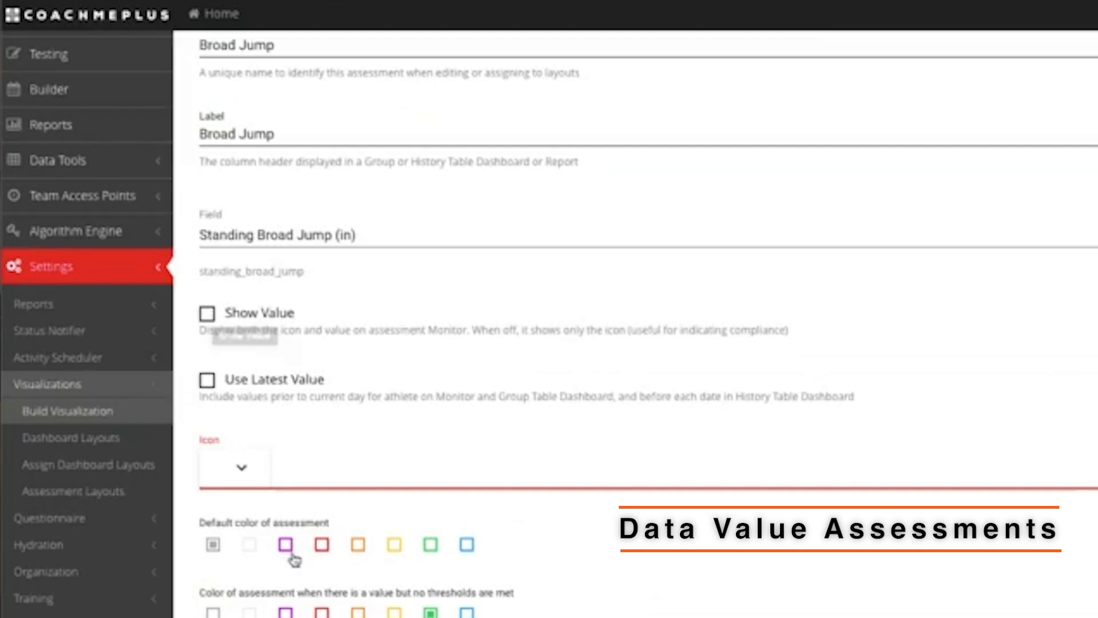
pyautogui.click(208, 317)
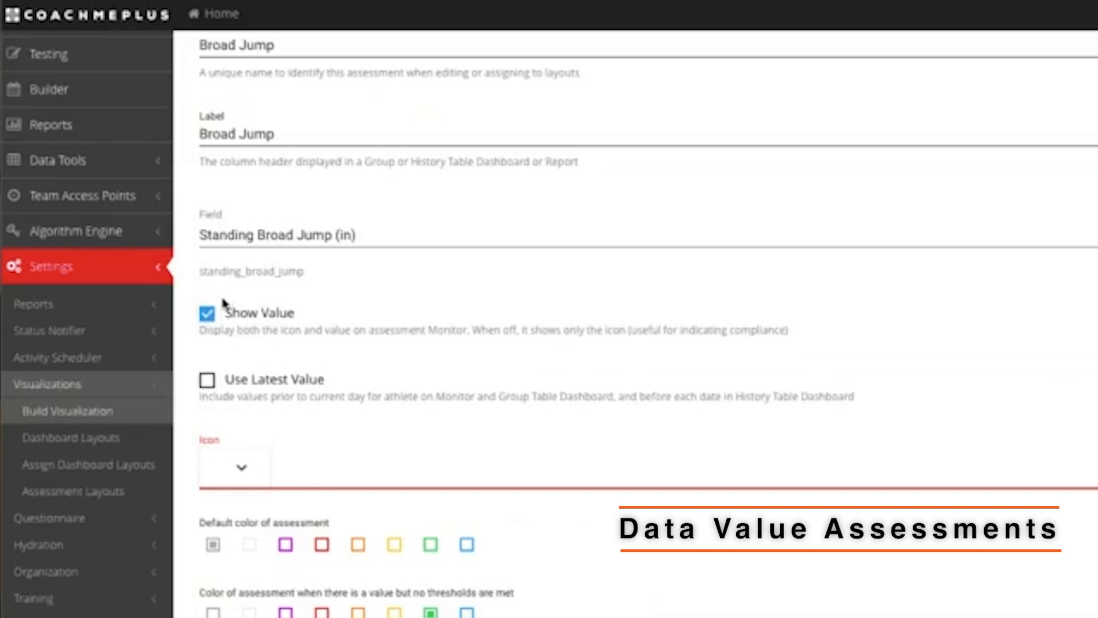
pyautogui.scroll(-1, 238, 374)
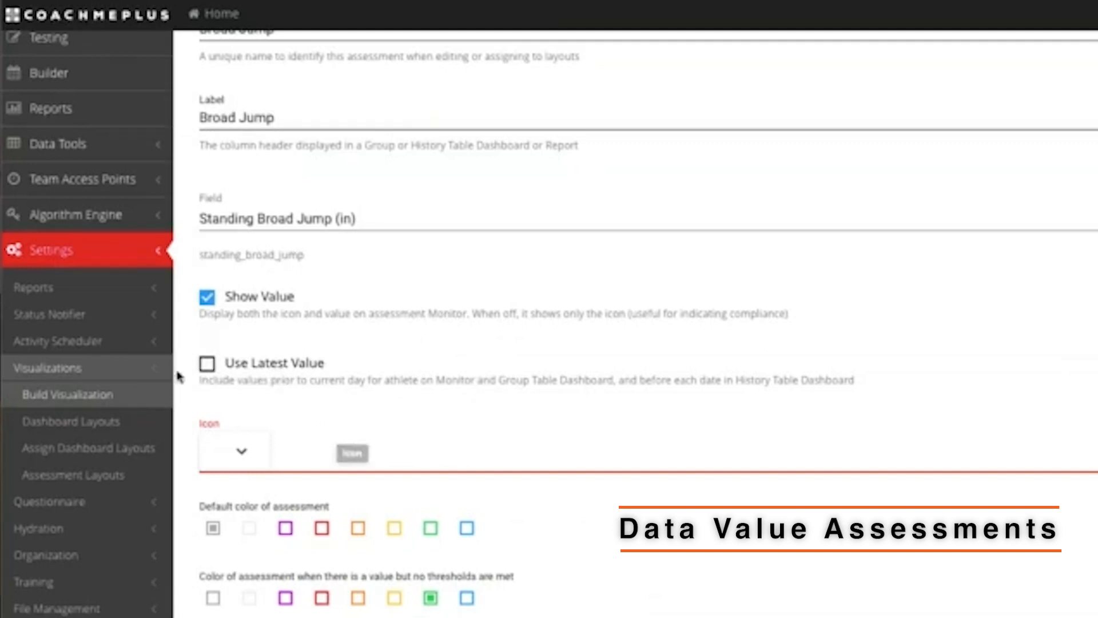
pyautogui.click(207, 363)
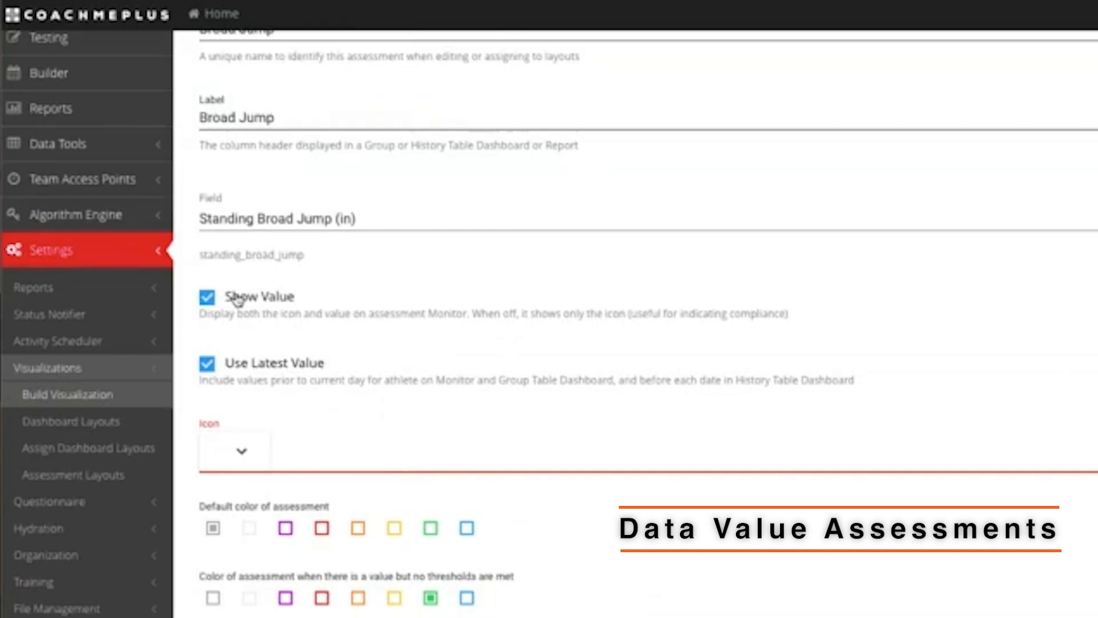
pyautogui.scroll(1, 343, 343)
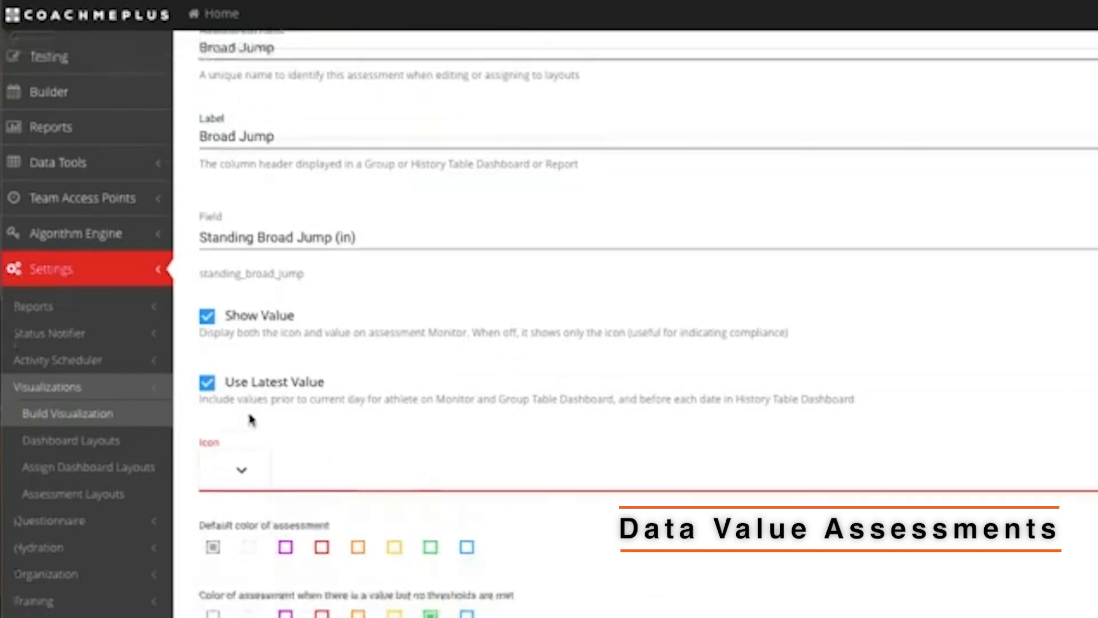
pyautogui.click(209, 389)
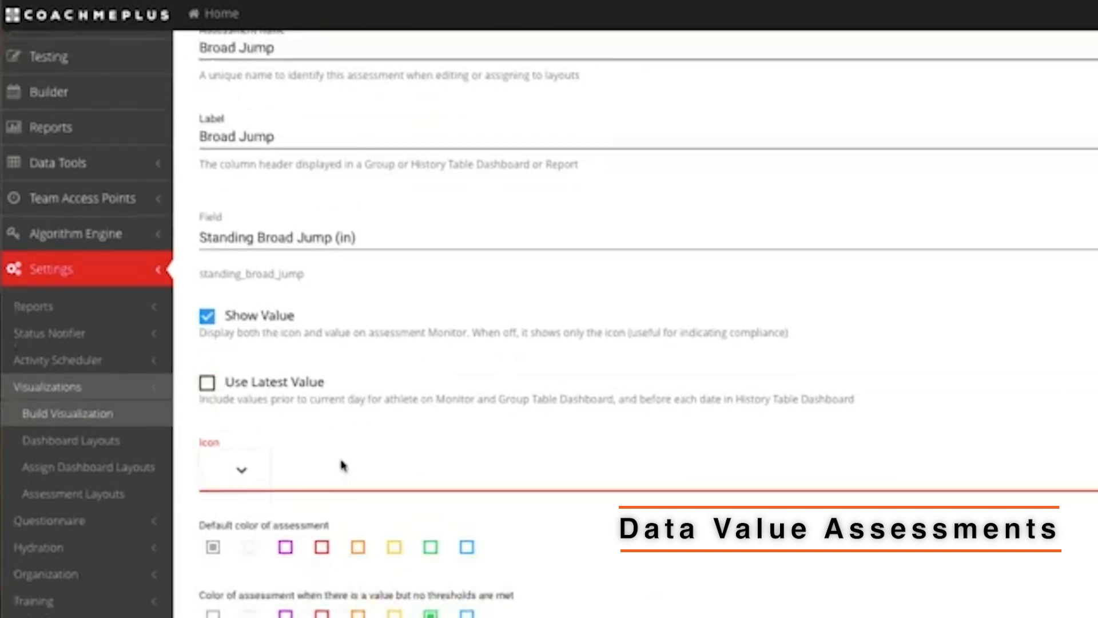
# Step: Choose the standing figure icon for the Broad Jump assessment and set its default and no-threshold colors to white
pyautogui.scroll(-1, 341, 463)
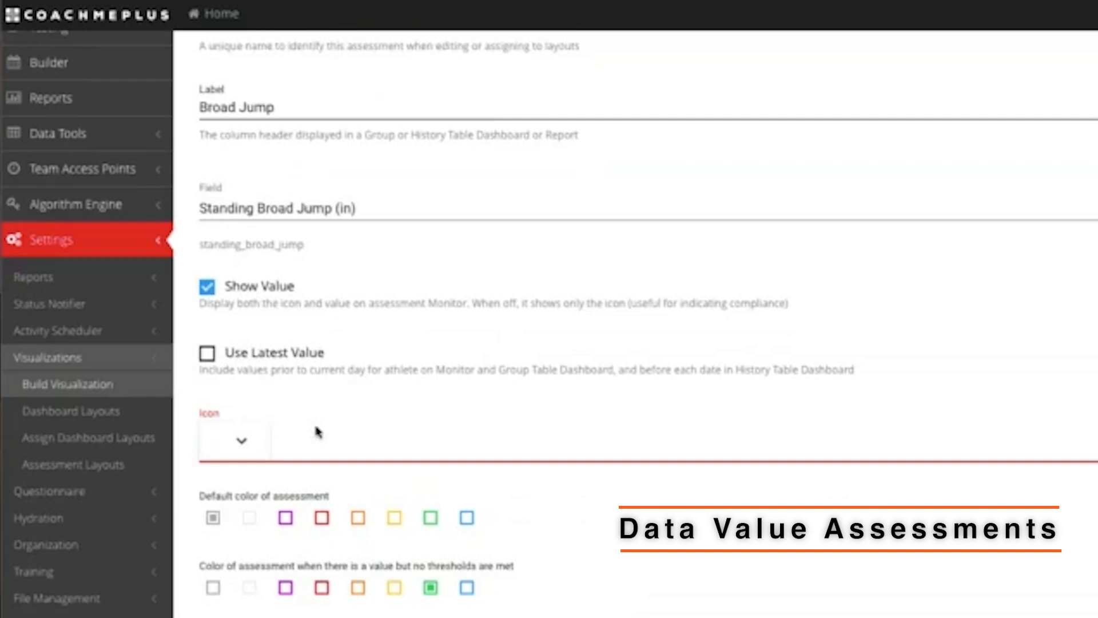
pyautogui.click(223, 457)
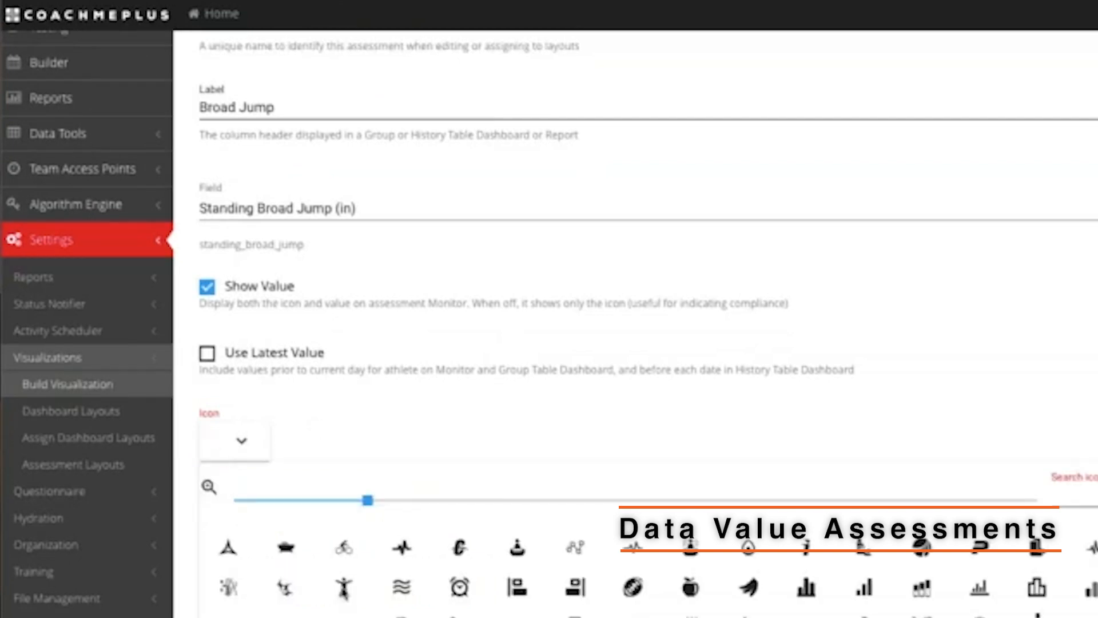
pyautogui.click(344, 587)
pyautogui.scroll(-1, 366, 588)
pyautogui.click(249, 514)
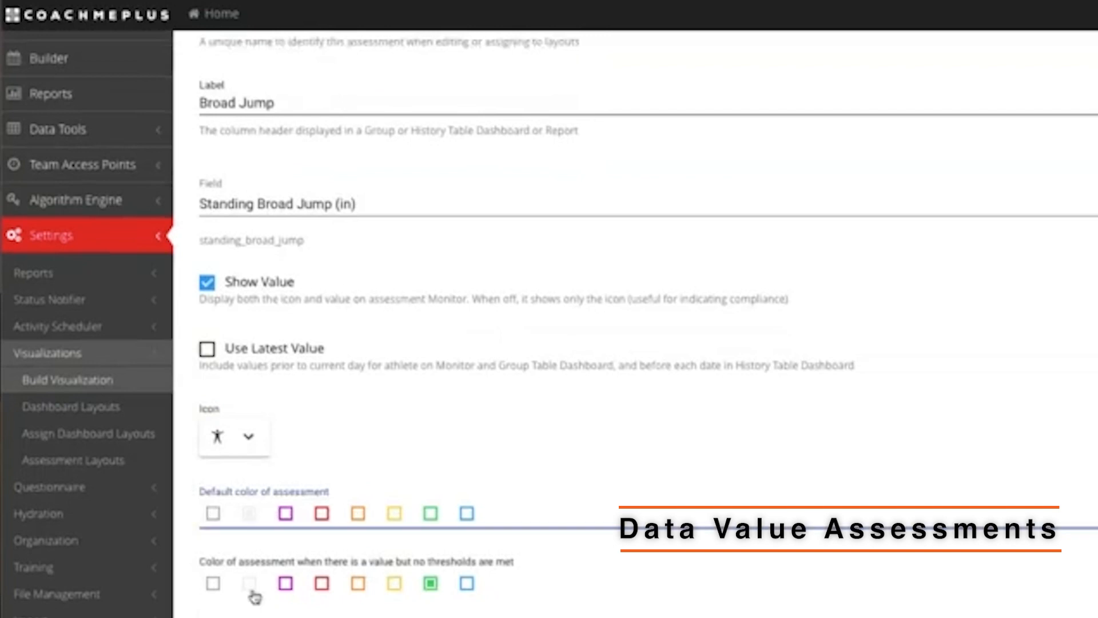
pyautogui.click(251, 588)
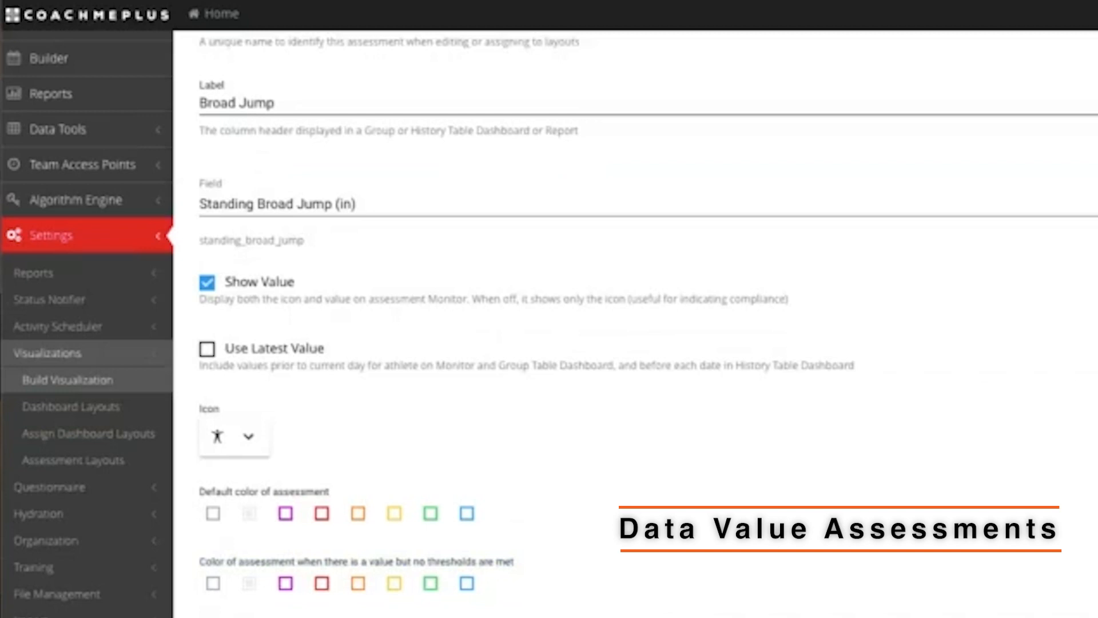
# Step: Close the Broad Jump editor and create a new Difference Assessment named "Broad Jump"
pyautogui.scroll(3, 387, 223)
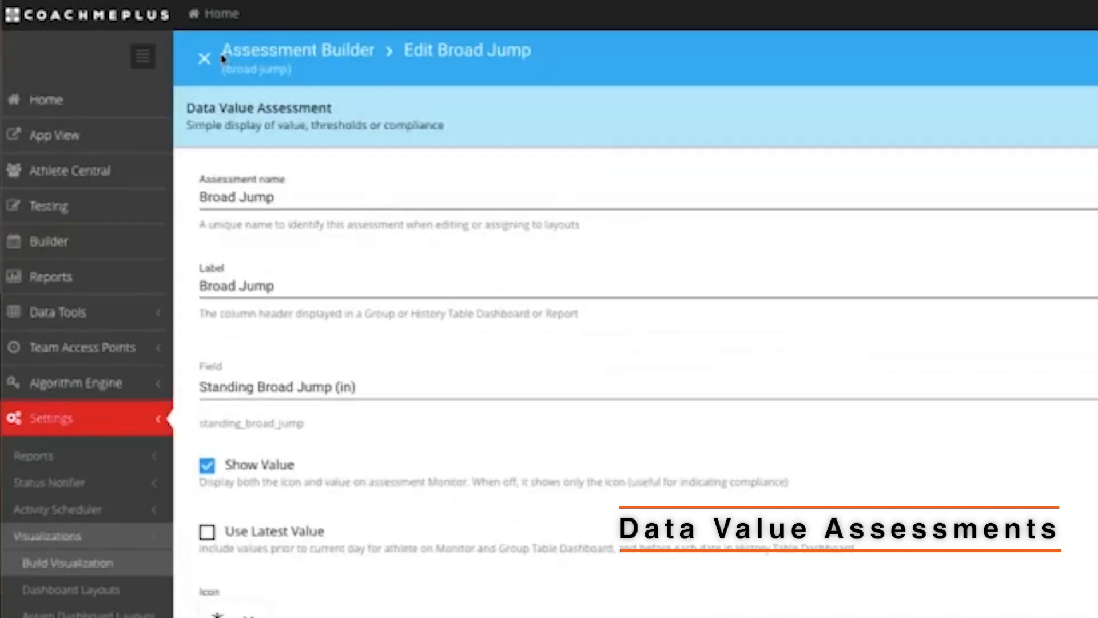
pyautogui.click(204, 58)
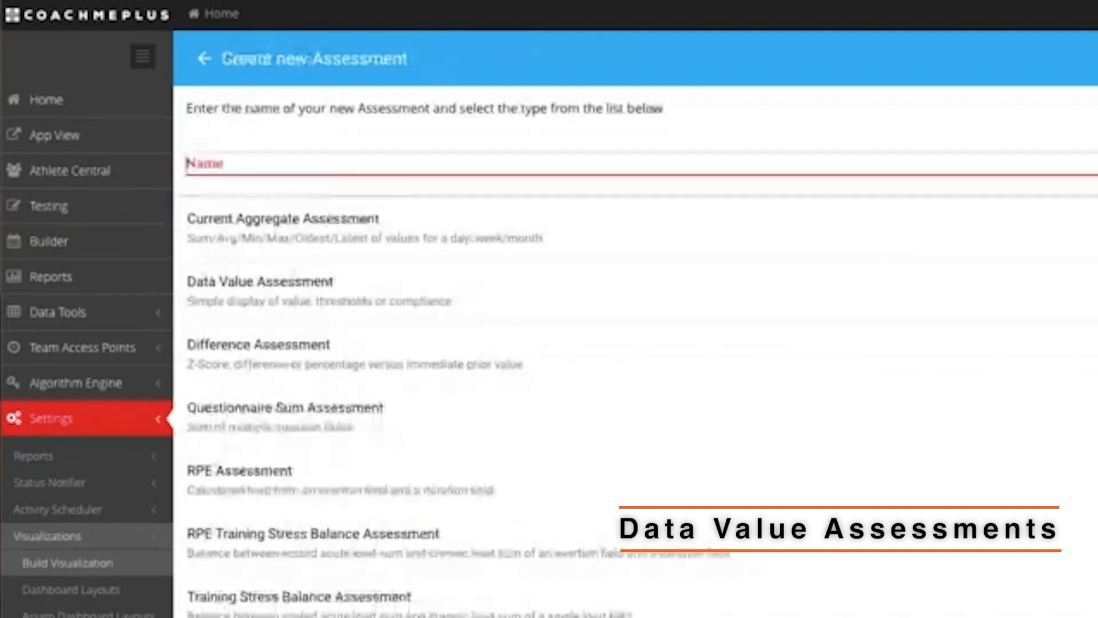
pyautogui.write('Broad Jump')
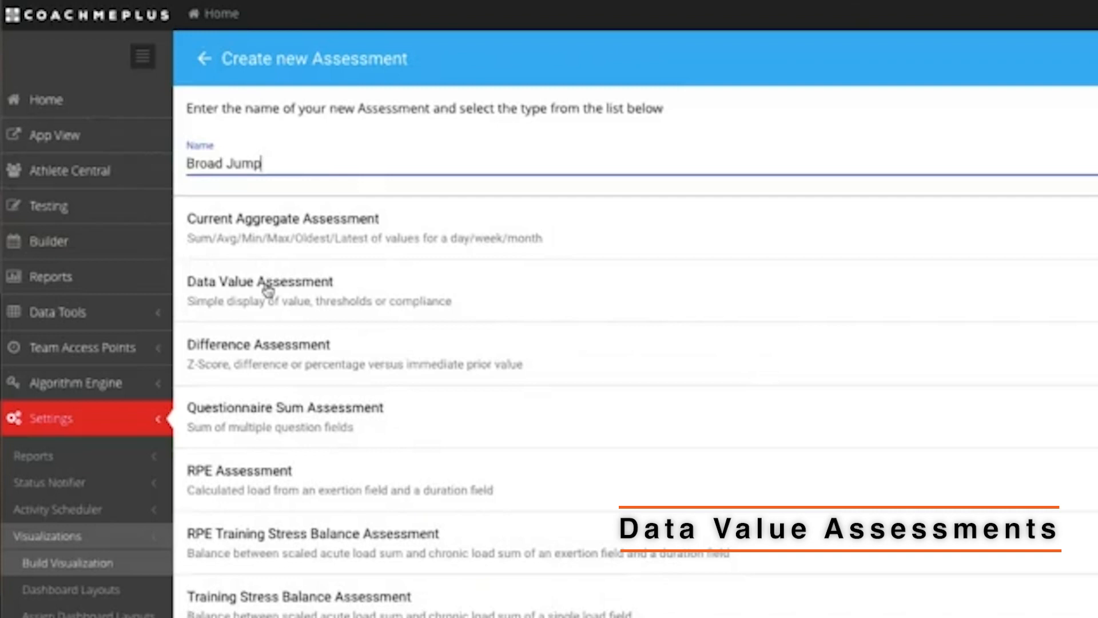
pyautogui.click(234, 355)
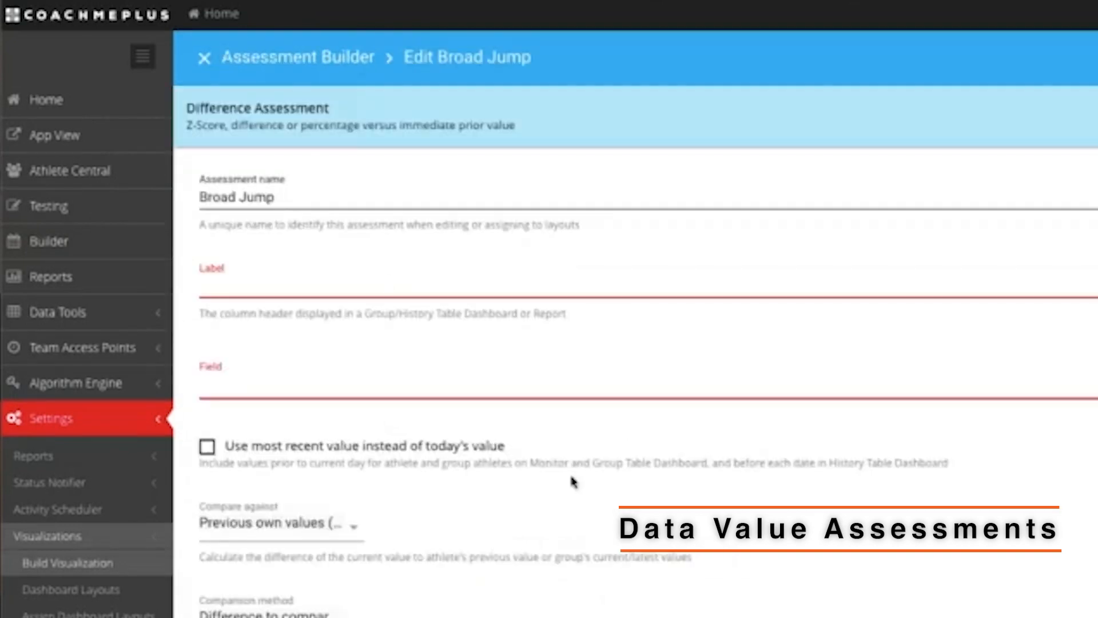
# Step: Label the new difference assessment "Broad Jump - Difference From Previous"
pyautogui.tripleClick(244, 195)
pyautogui.press('super+c')
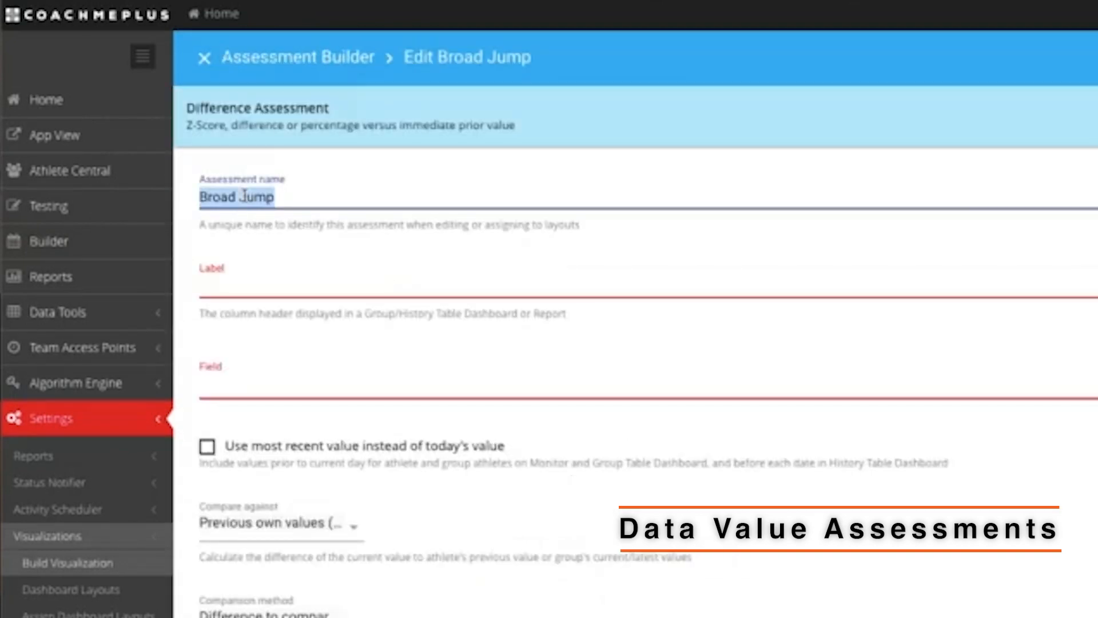
pyautogui.click(271, 285)
pyautogui.press('super+v')
pyautogui.click(289, 362)
pyautogui.click(296, 304)
pyautogui.write('-')
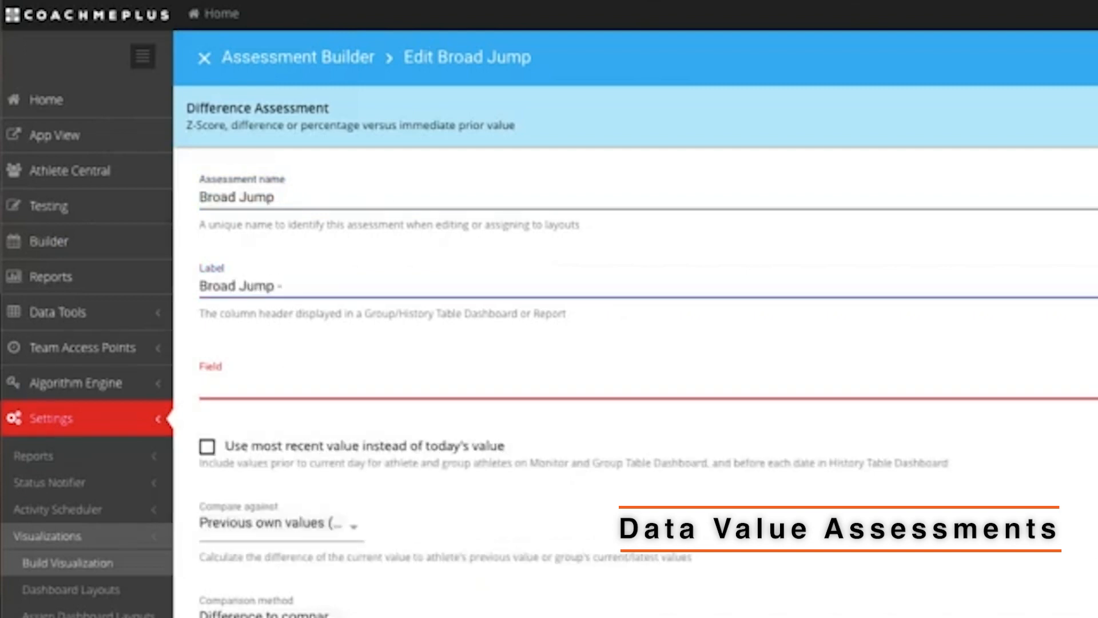
pyautogui.write(' Differe')
pyautogui.press('BackSpace')
pyautogui.write('From Previous')
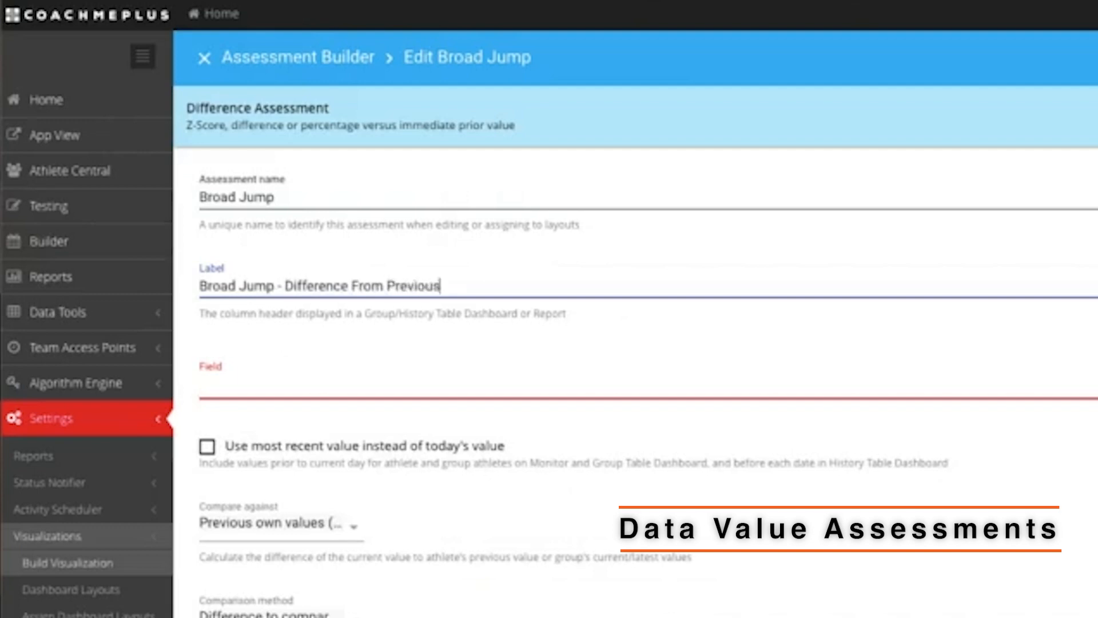
# Step: Link the difference assessment to the Standing Broad Jump (in) field
pyautogui.click(297, 387)
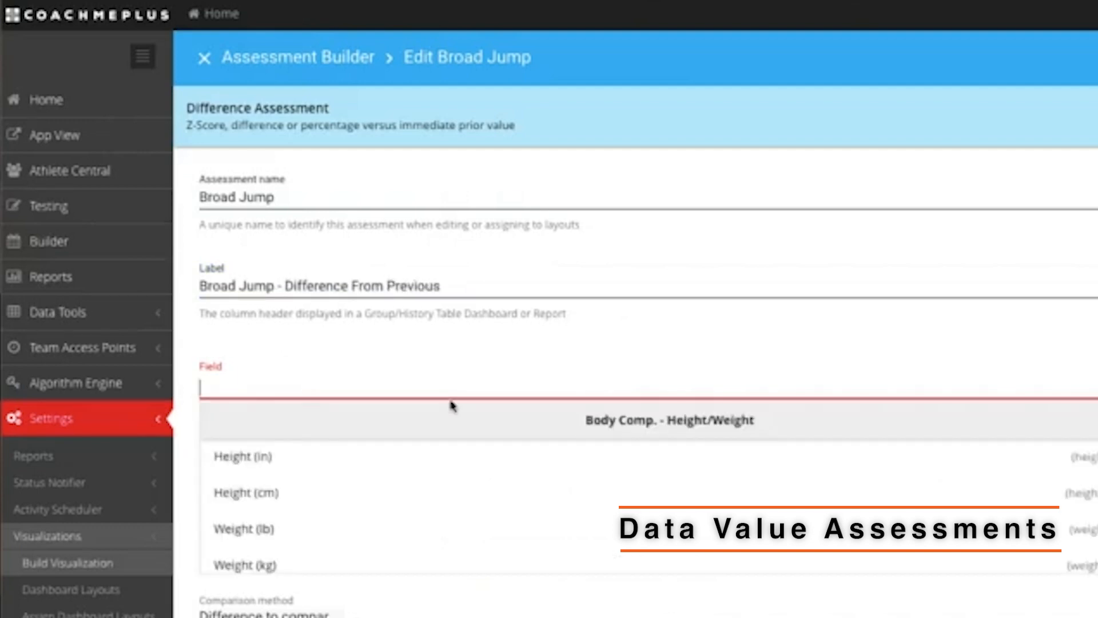
pyautogui.write('broad')
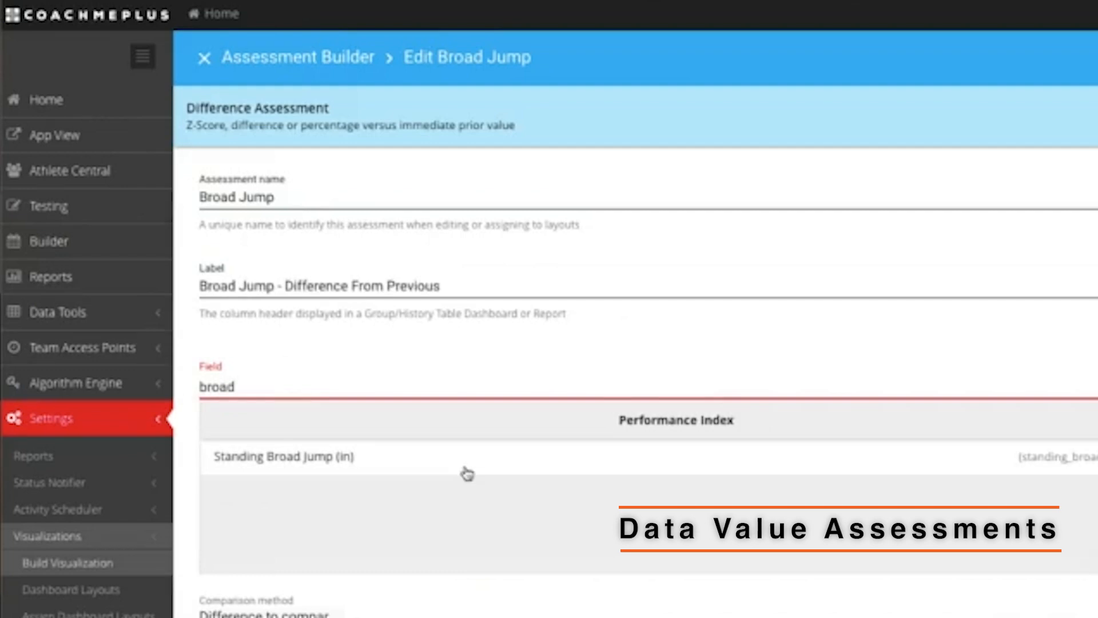
pyautogui.click(448, 457)
# Step: Compare against Previous own values (self), using Difference to compared value/avg value as the comparison method
pyautogui.scroll(-2, 261, 354)
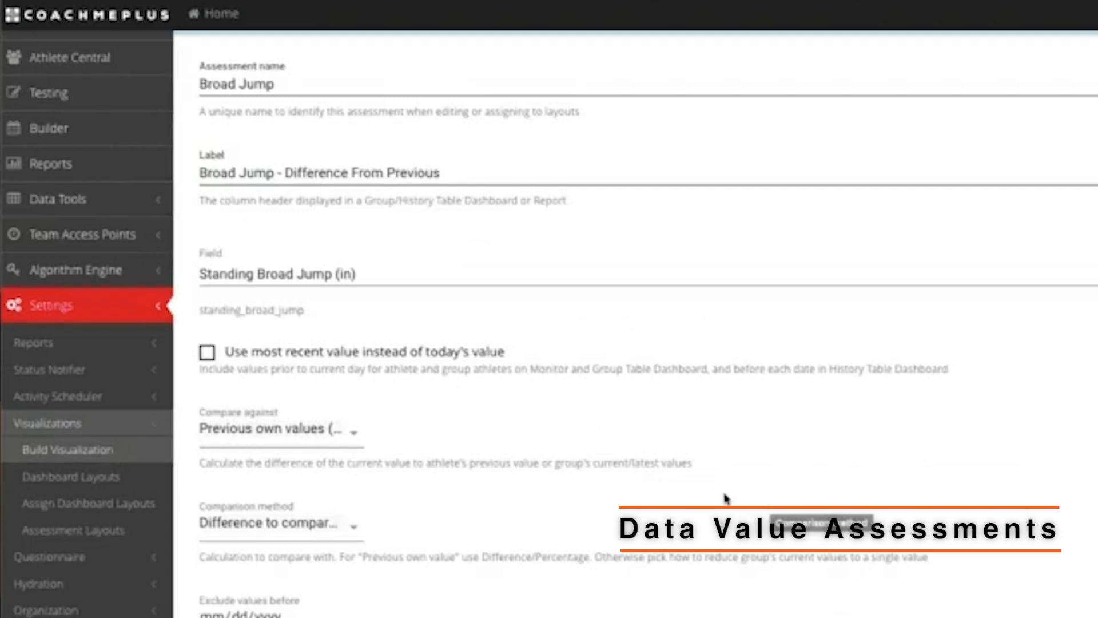
pyautogui.scroll(-2, 290, 435)
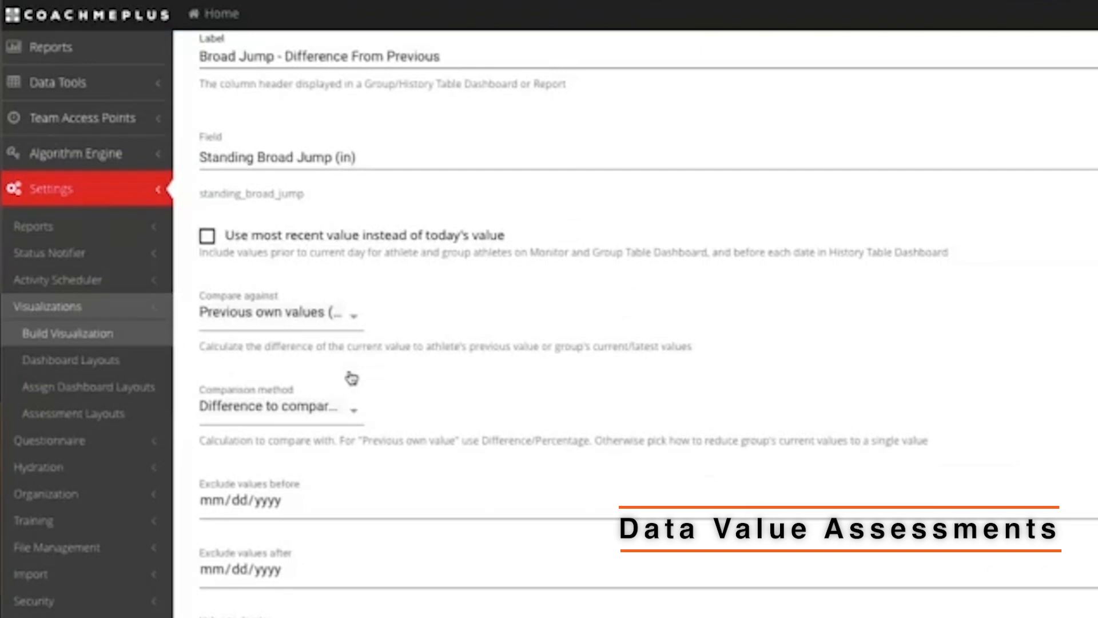
pyautogui.click(319, 326)
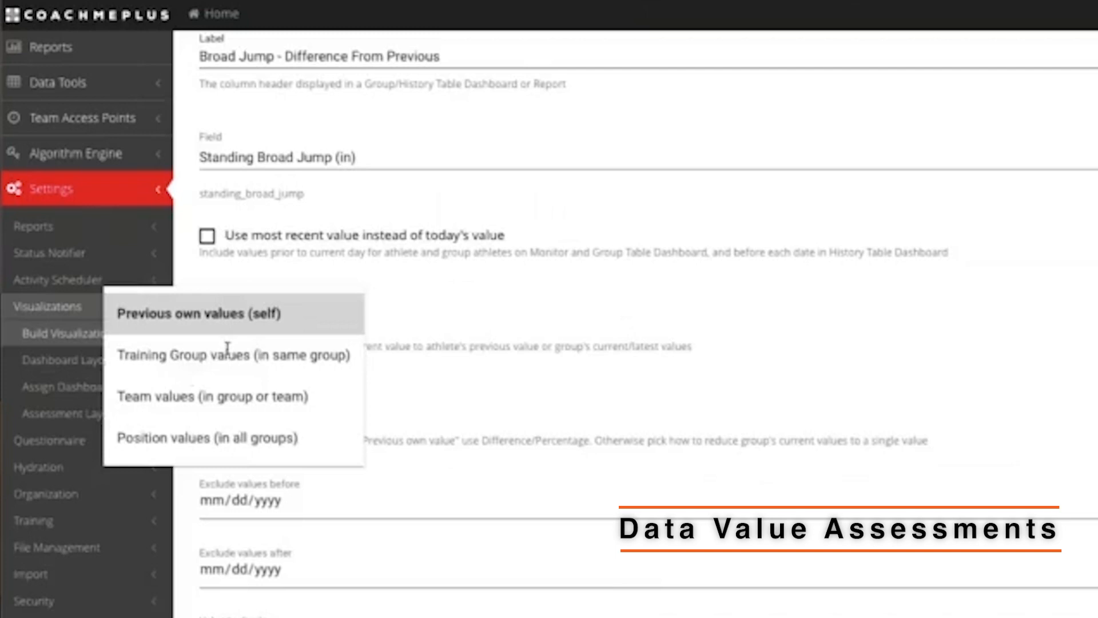
pyautogui.click(260, 309)
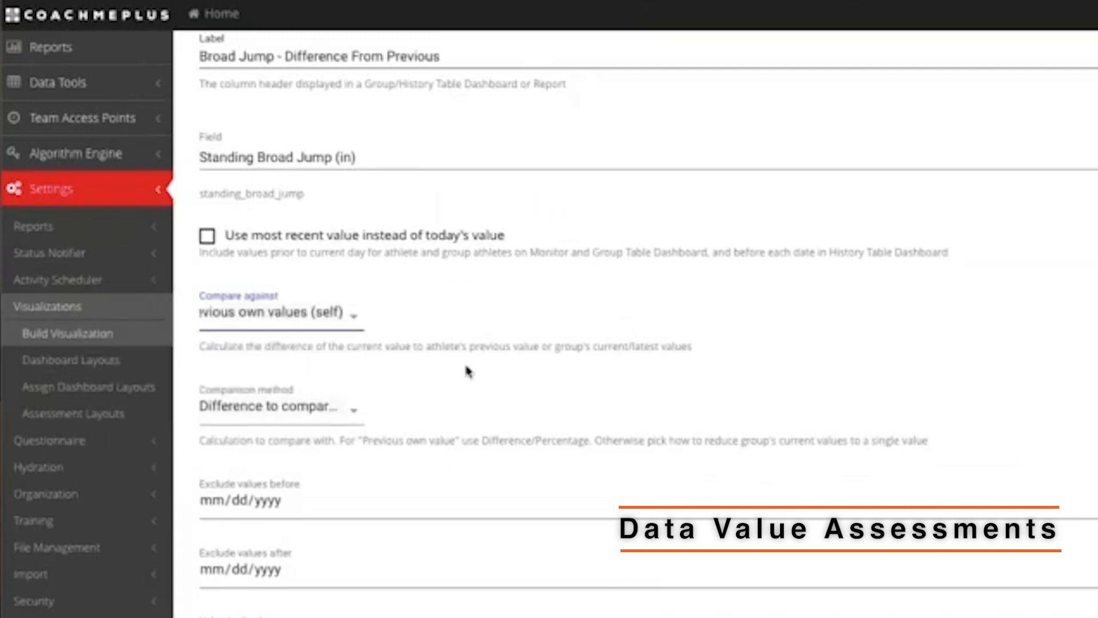
pyautogui.scroll(-2, 250, 307)
pyautogui.click(251, 306)
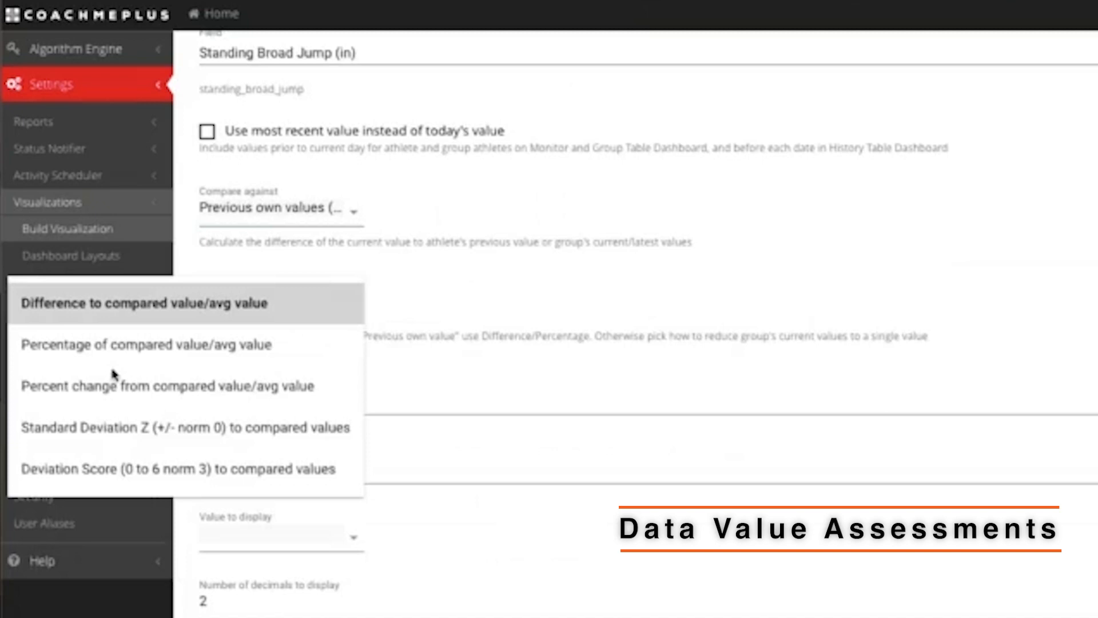
pyautogui.click(111, 306)
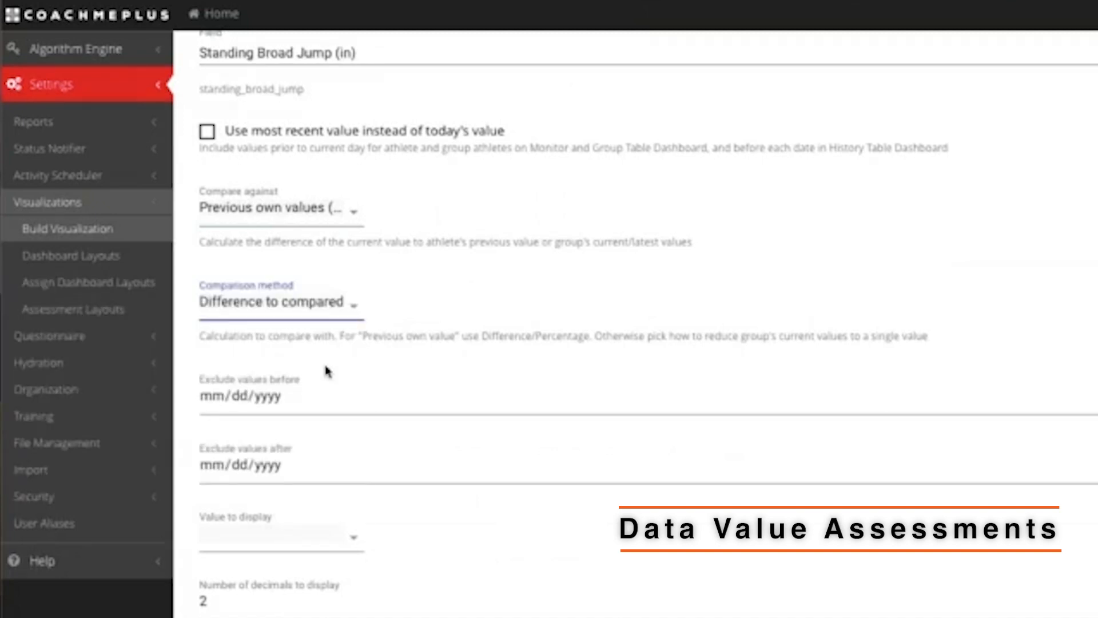
# Step: Exclude values before 01/01/2023 from the difference assessment
pyautogui.scroll(-2, 354, 352)
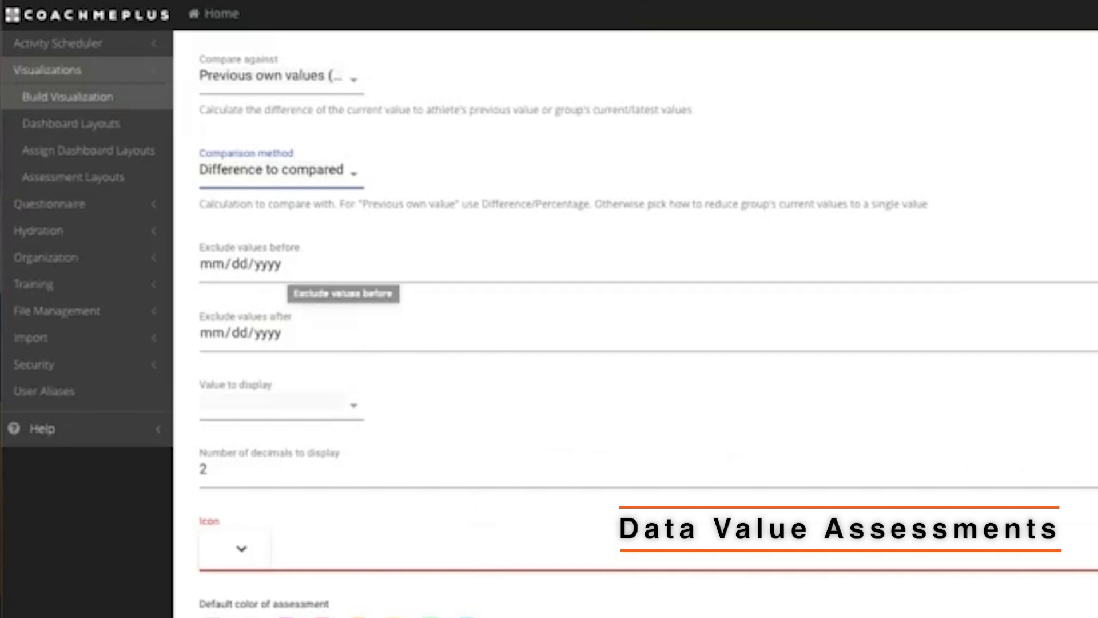
pyautogui.click(447, 271)
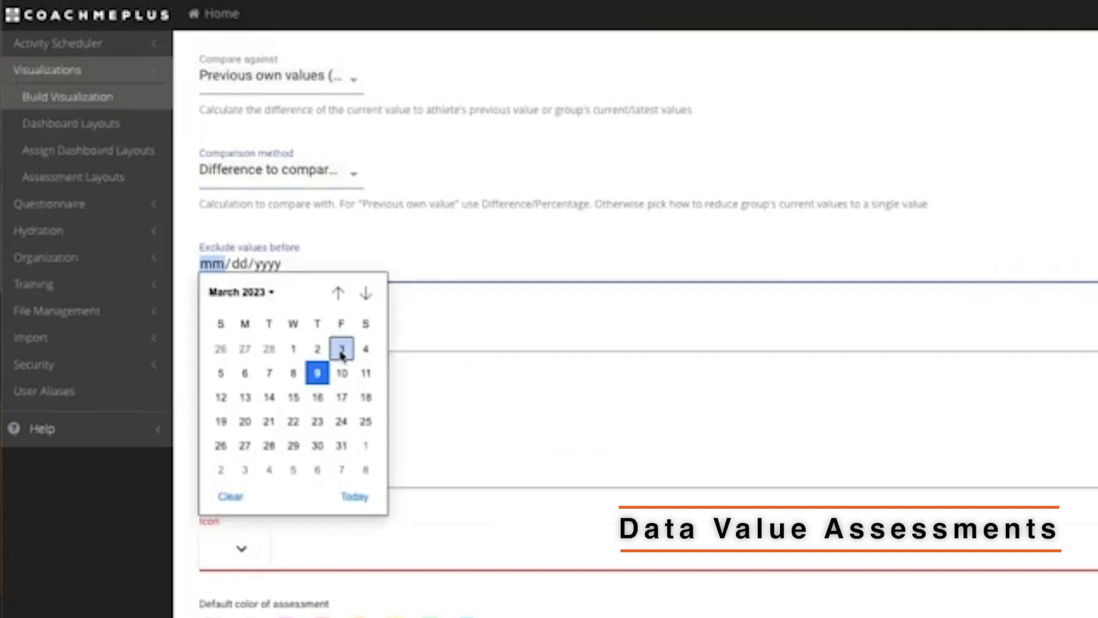
pyautogui.click(271, 291)
pyautogui.click(228, 346)
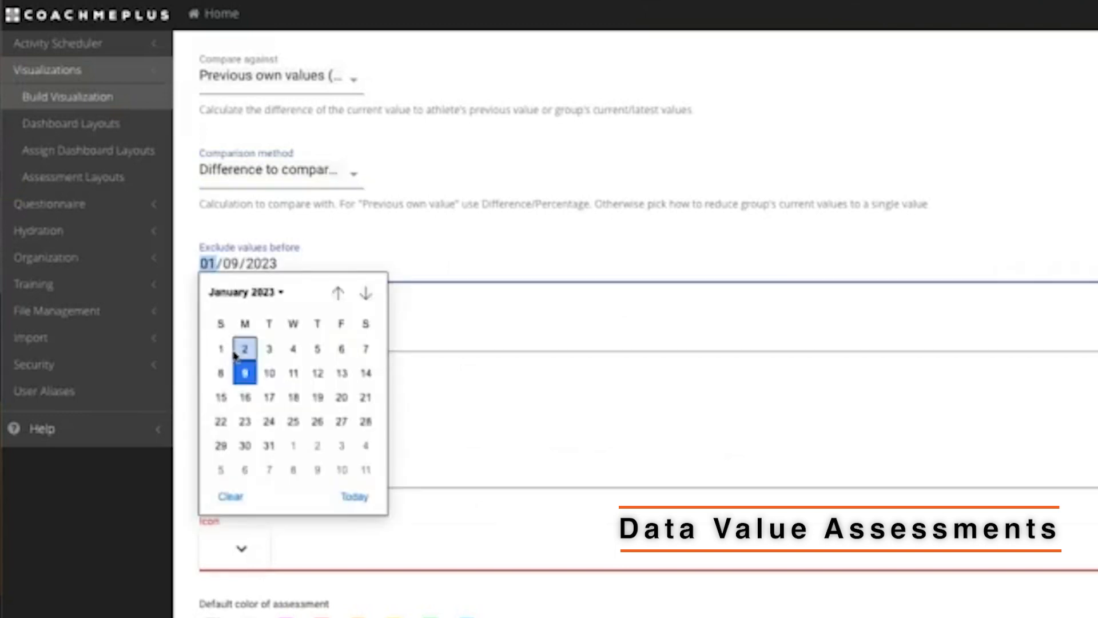
pyautogui.click(222, 348)
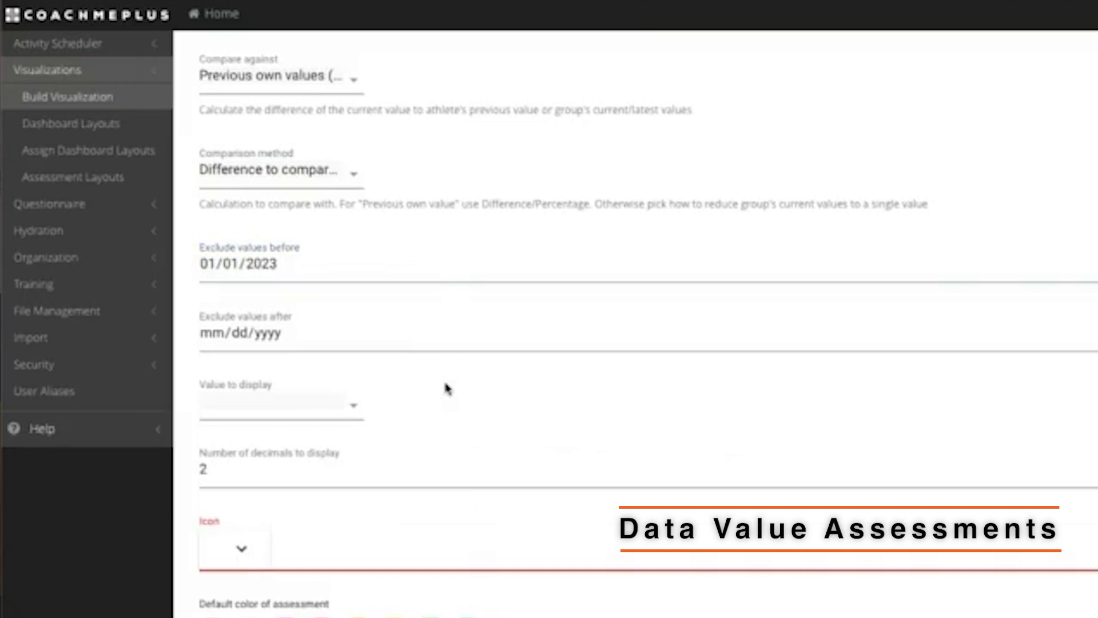
# Step: Set the value to display to Comparison Value
pyautogui.scroll(-1, 435, 394)
pyautogui.click(304, 388)
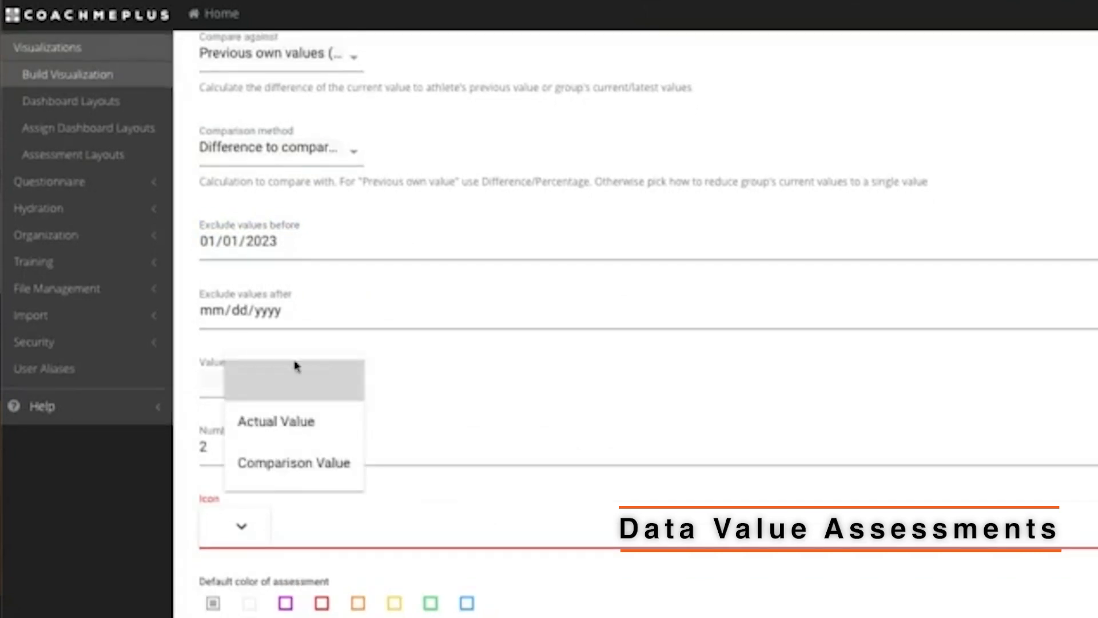
pyautogui.click(292, 461)
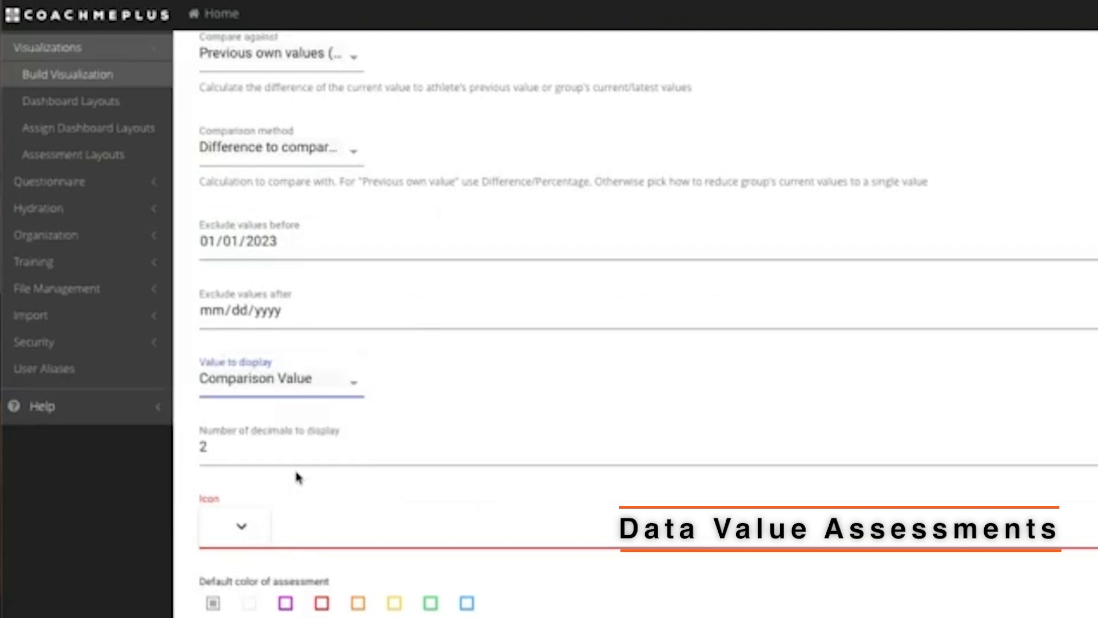
pyautogui.scroll(-3, 205, 304)
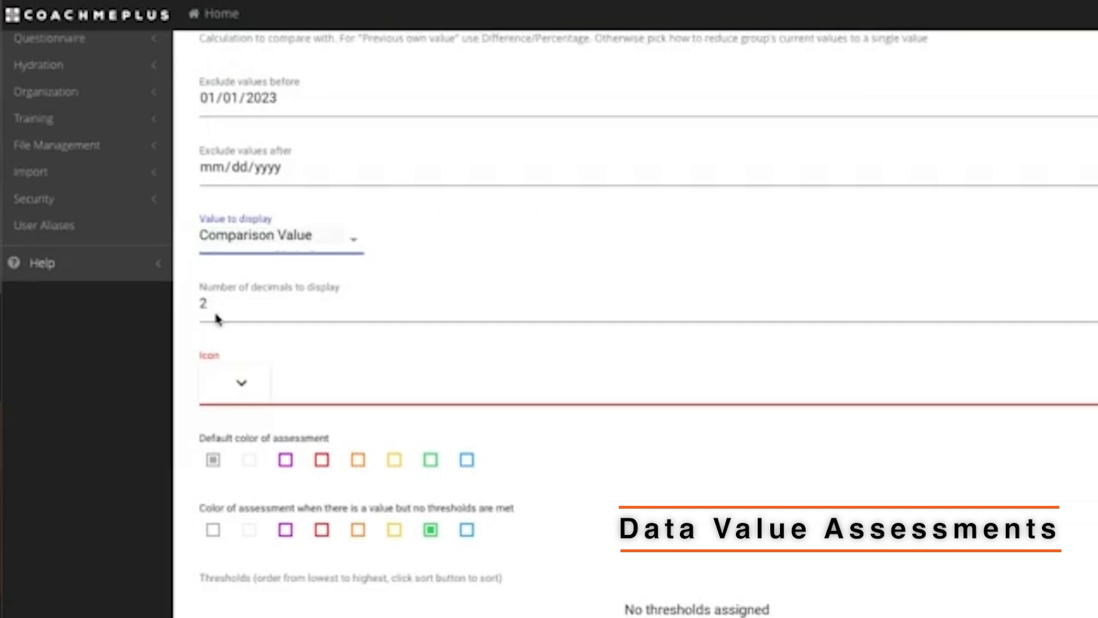
pyautogui.click(220, 318)
pyautogui.press('BackSpace')
pyautogui.write('0')
pyautogui.press('BackSpace')
pyautogui.write('1')
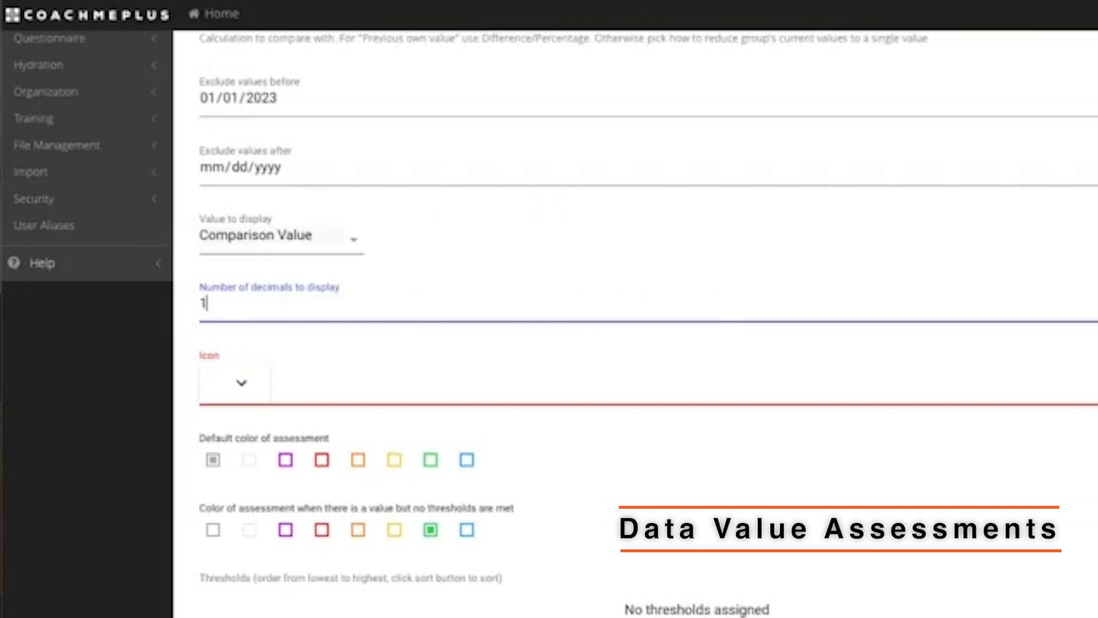
pyautogui.press('BackSpace')
pyautogui.write('2')
# Step: Choose the megaphone icon for the difference assessment and set its default and no-threshold colors to white
pyautogui.click(257, 395)
pyautogui.click(257, 394)
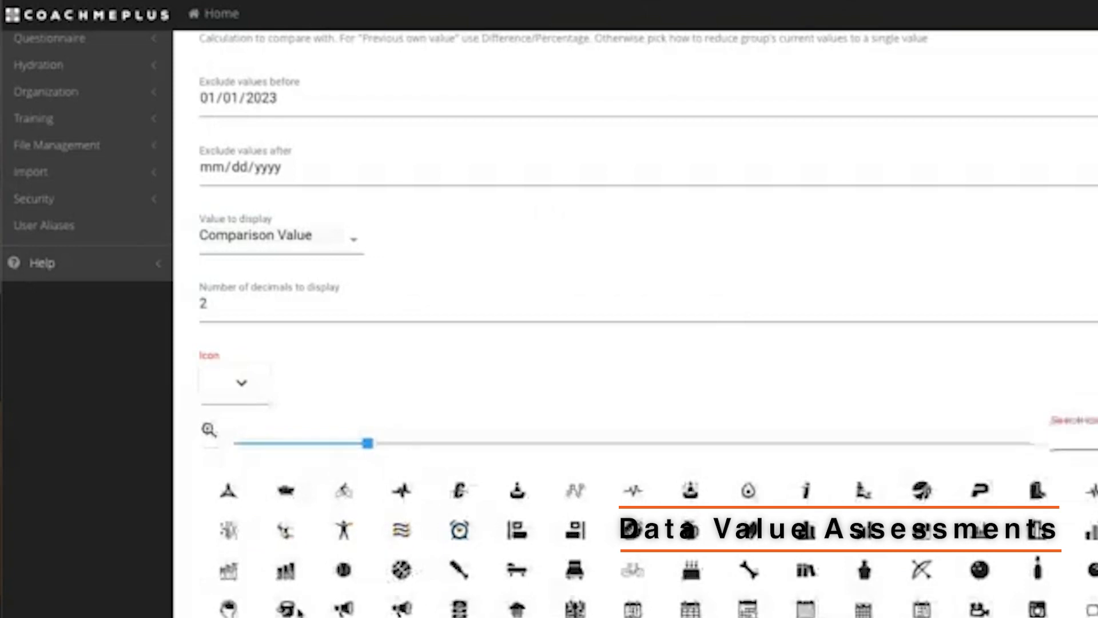
pyautogui.click(344, 609)
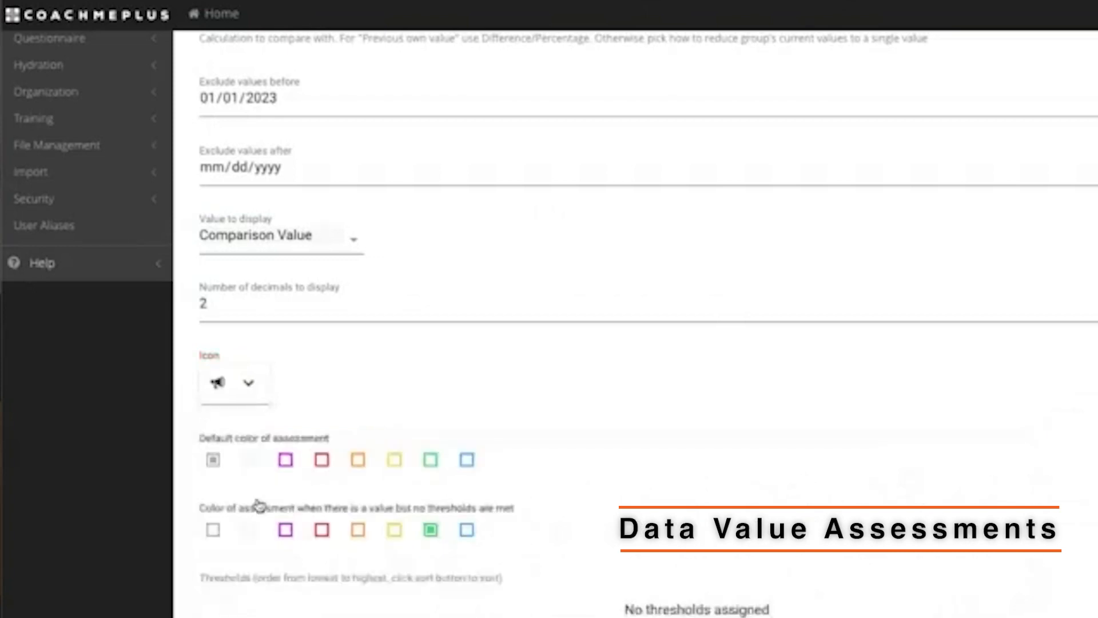
pyautogui.click(249, 459)
pyautogui.click(249, 530)
# Step: Add three thresholds to the difference assessment: -999 colored red, 0 colored yellow and 1 colored green
pyautogui.scroll(-1, 606, 608)
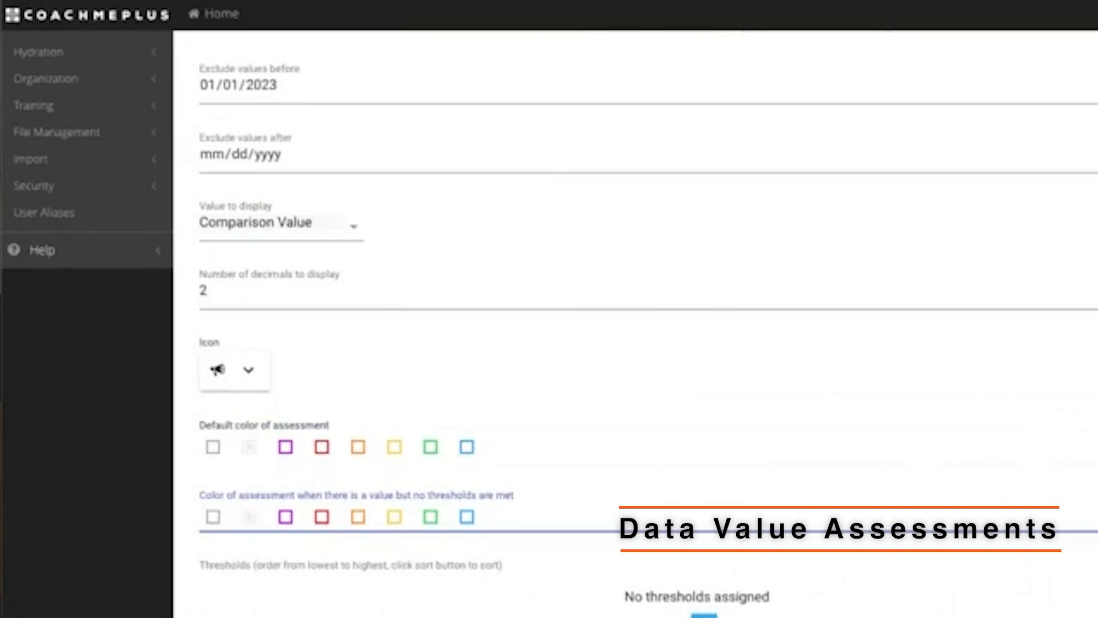
pyautogui.click(704, 616)
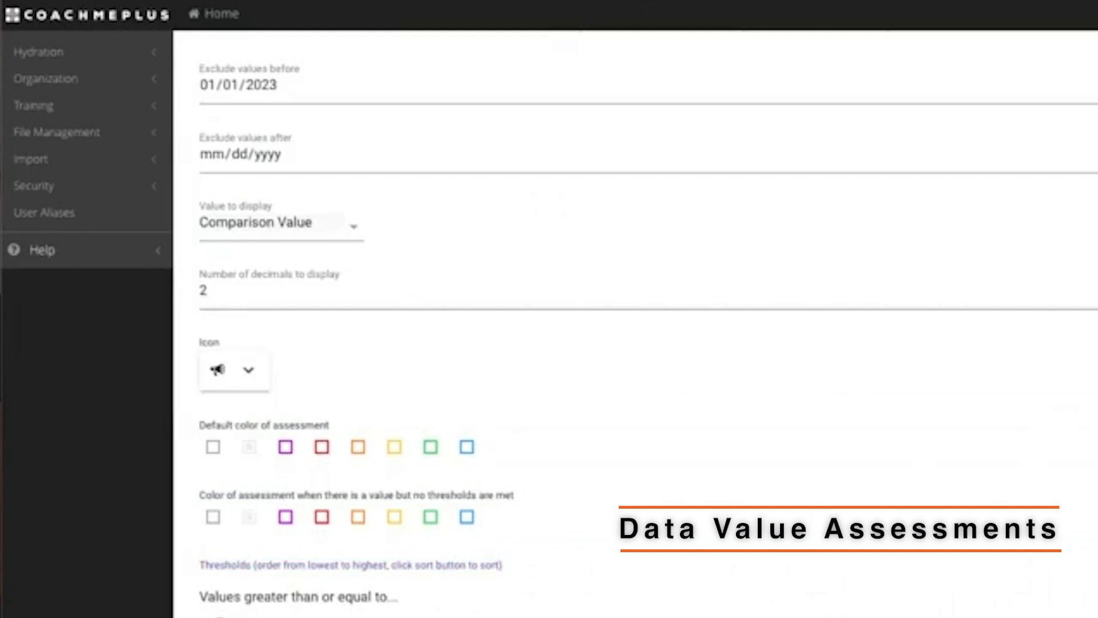
pyautogui.scroll(-2, 634, 324)
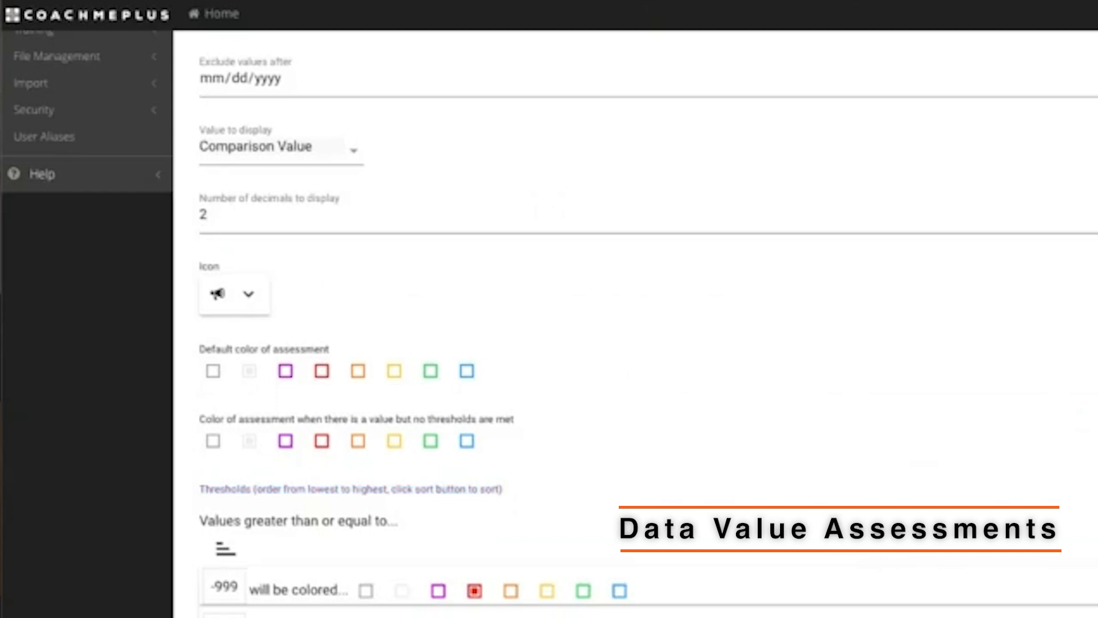
pyautogui.scroll(-3, 634, 320)
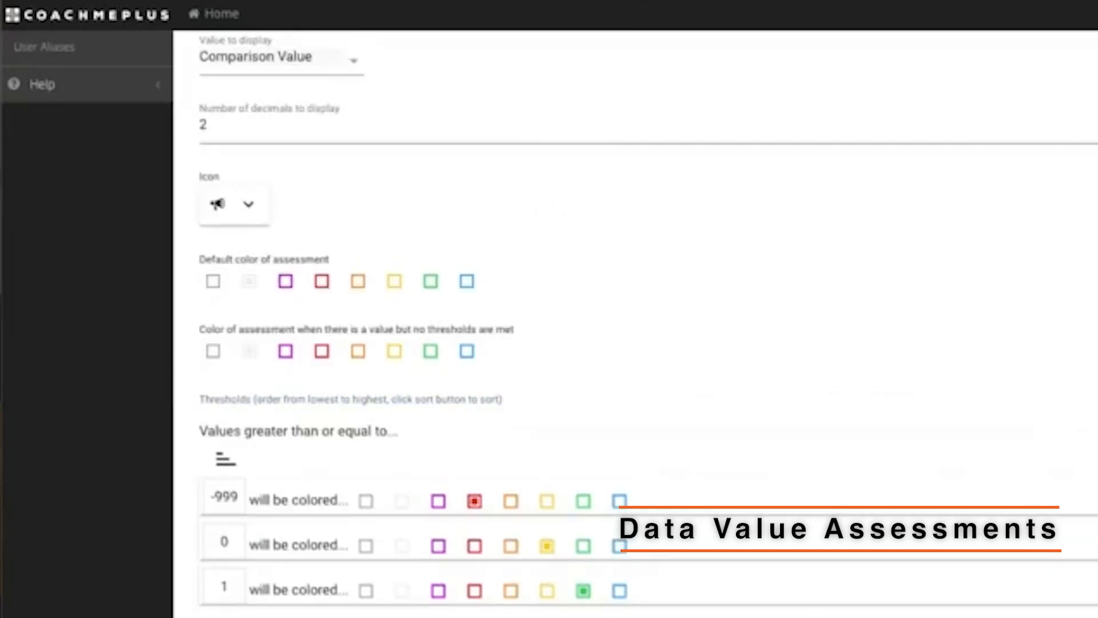
# Step: Rename the difference assessment as "Broad Jump - Difference From Previous"
pyautogui.scroll(5, 870, 353)
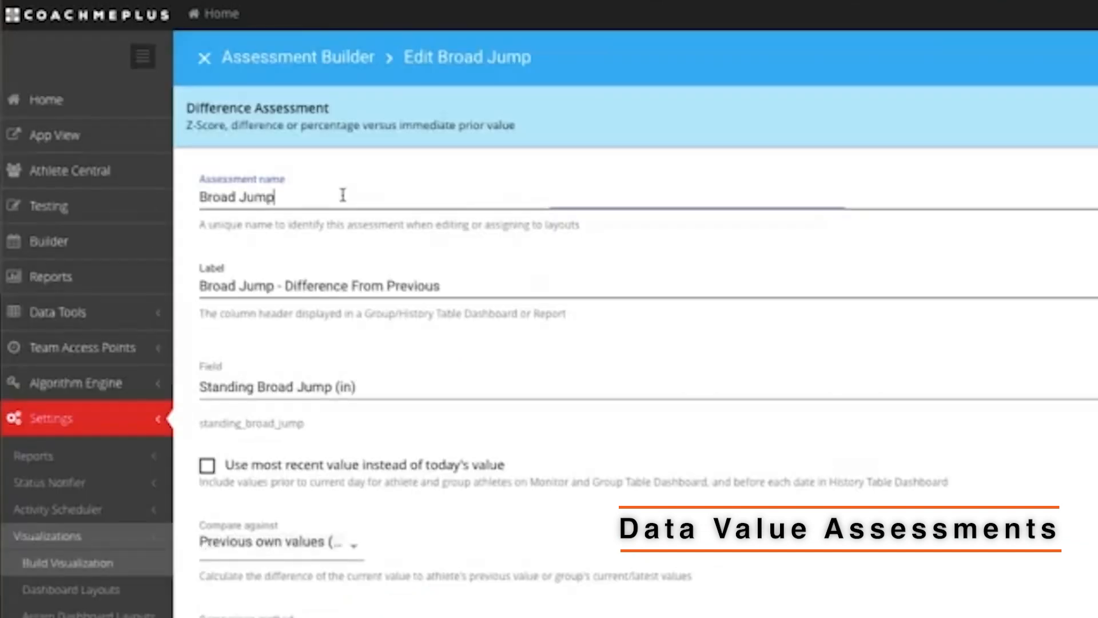
pyautogui.write('- Differe')
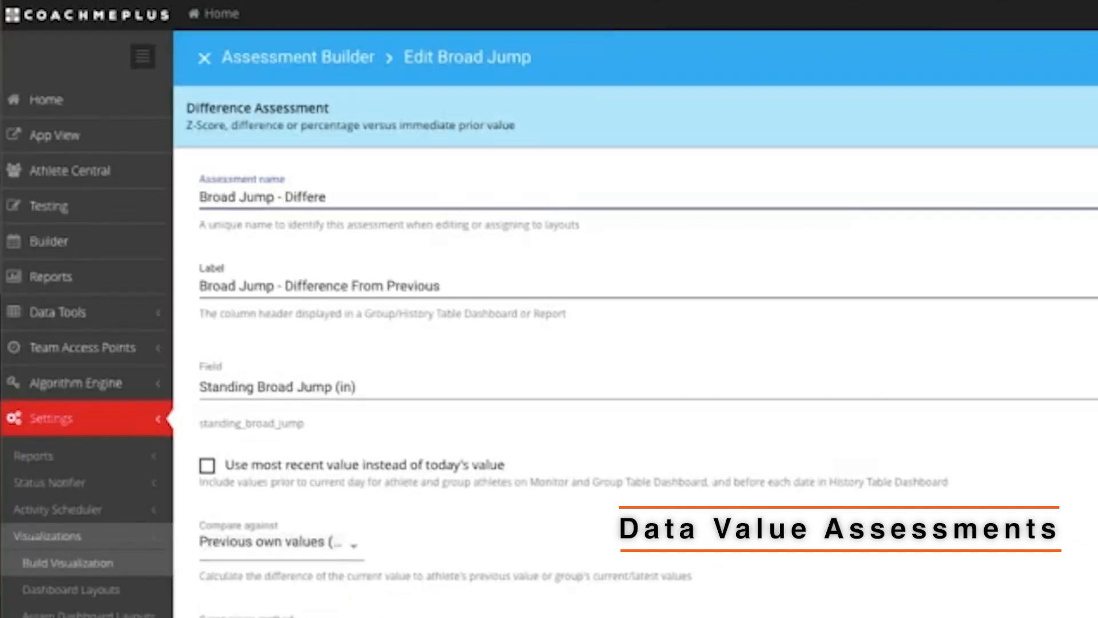
pyautogui.write('nce From Pre')
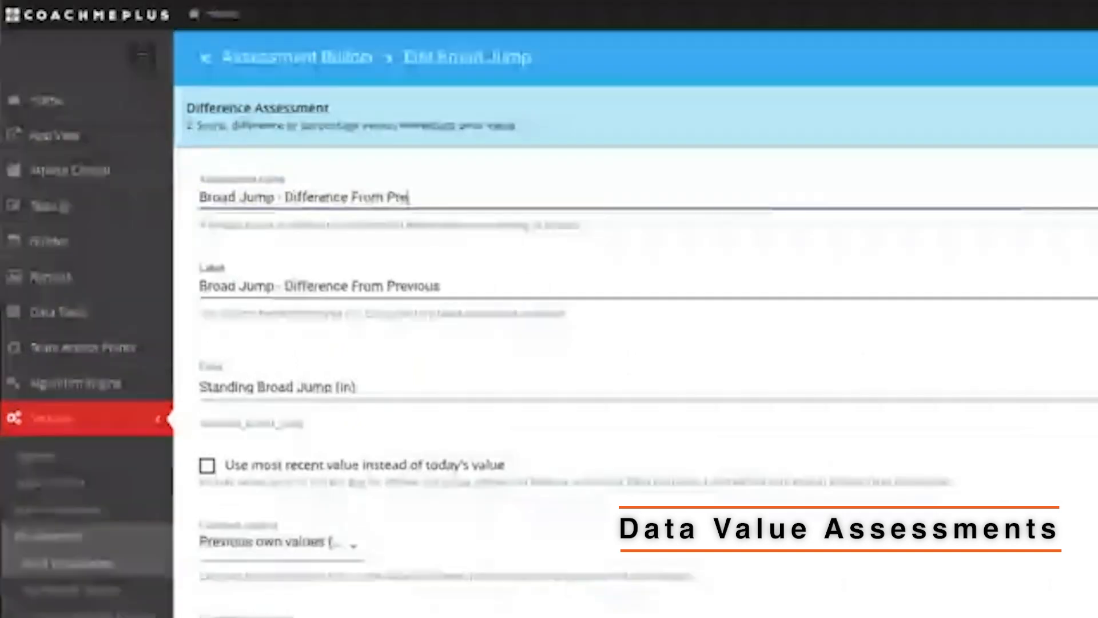
pyautogui.write('vious')
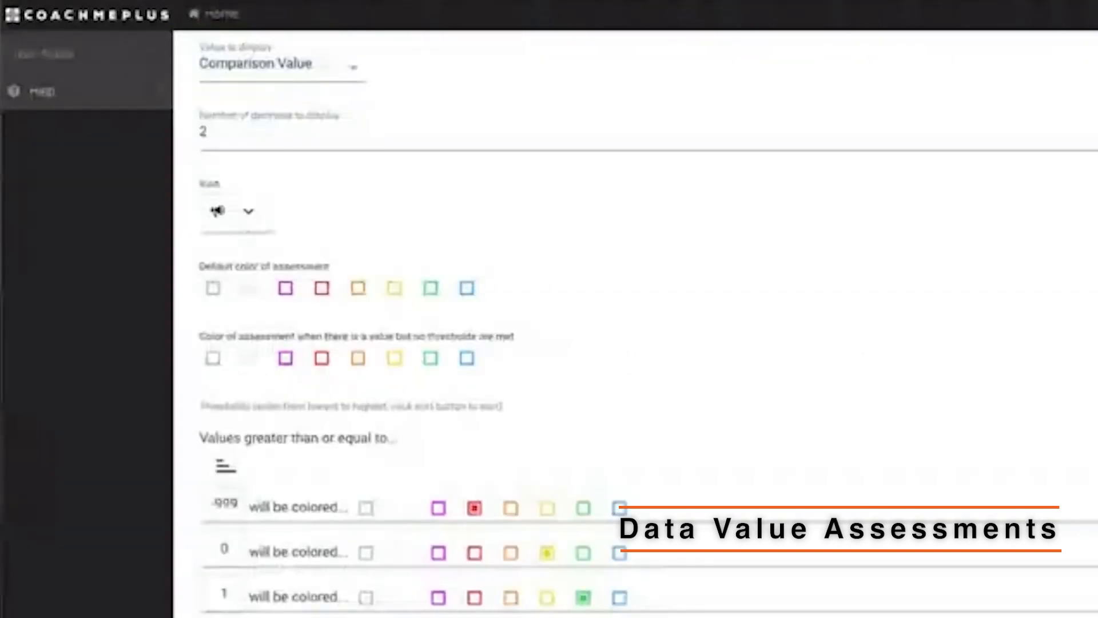
pyautogui.scroll(-1, 634, 324)
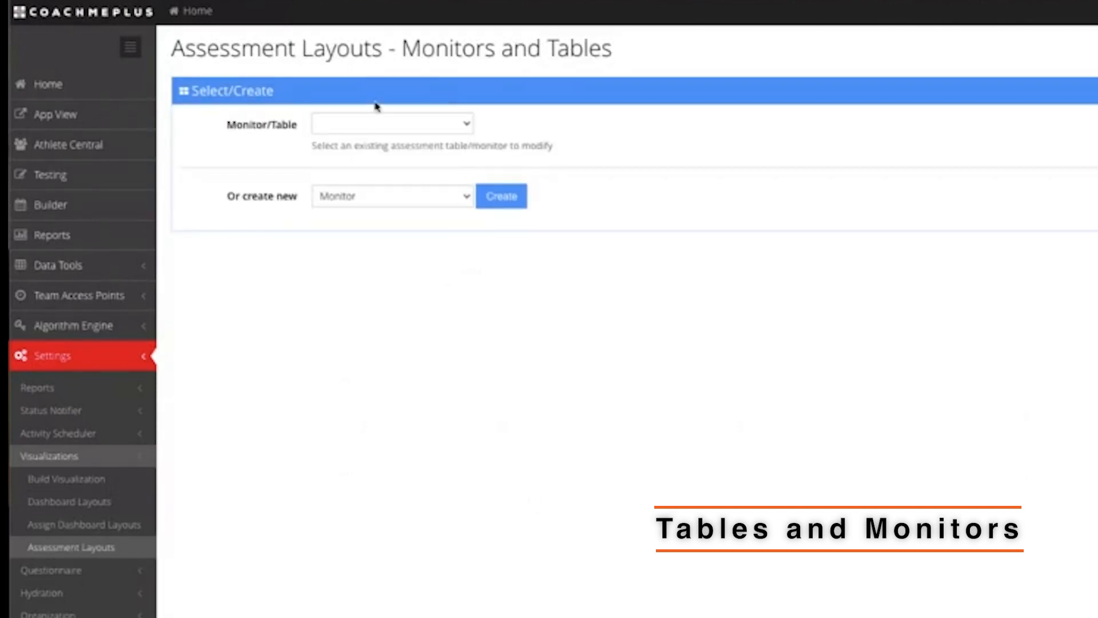
pyautogui.click(422, 125)
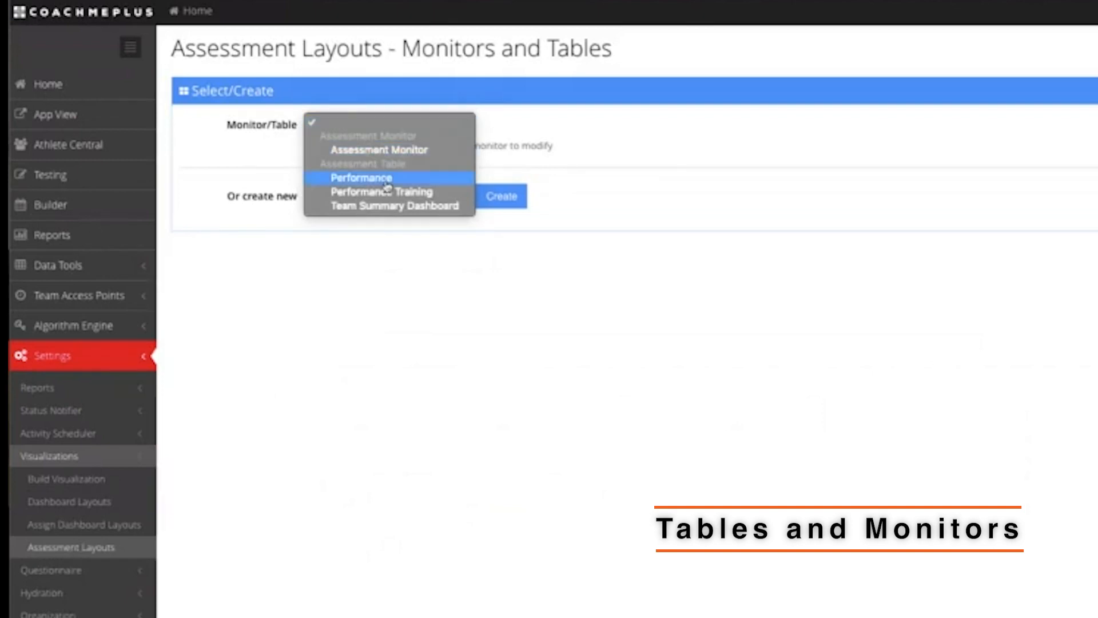
pyautogui.click(624, 145)
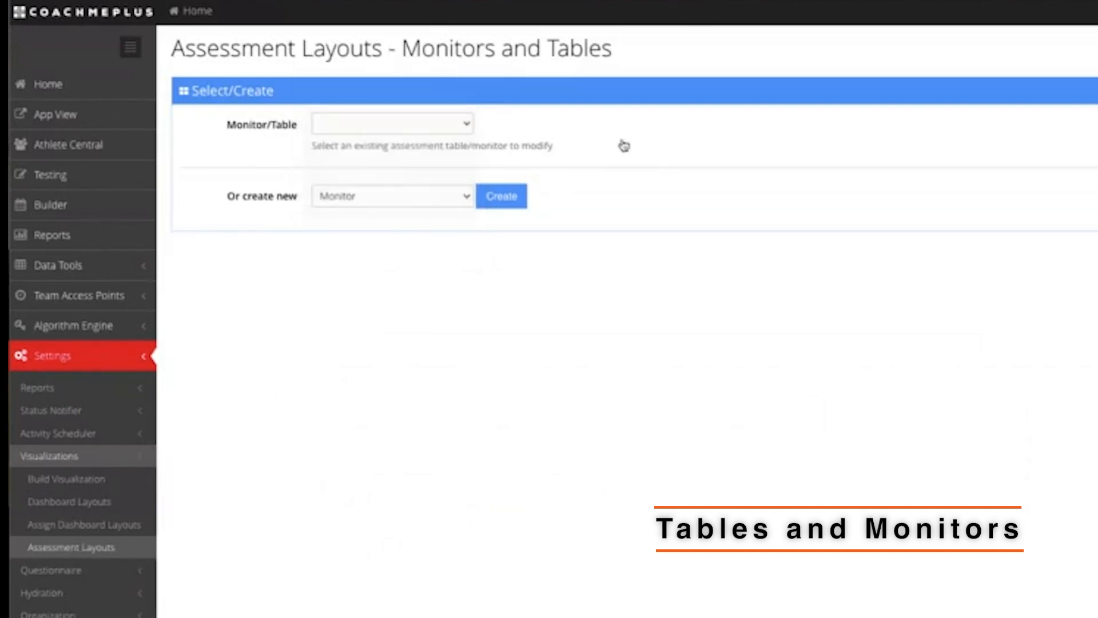
pyautogui.click(364, 208)
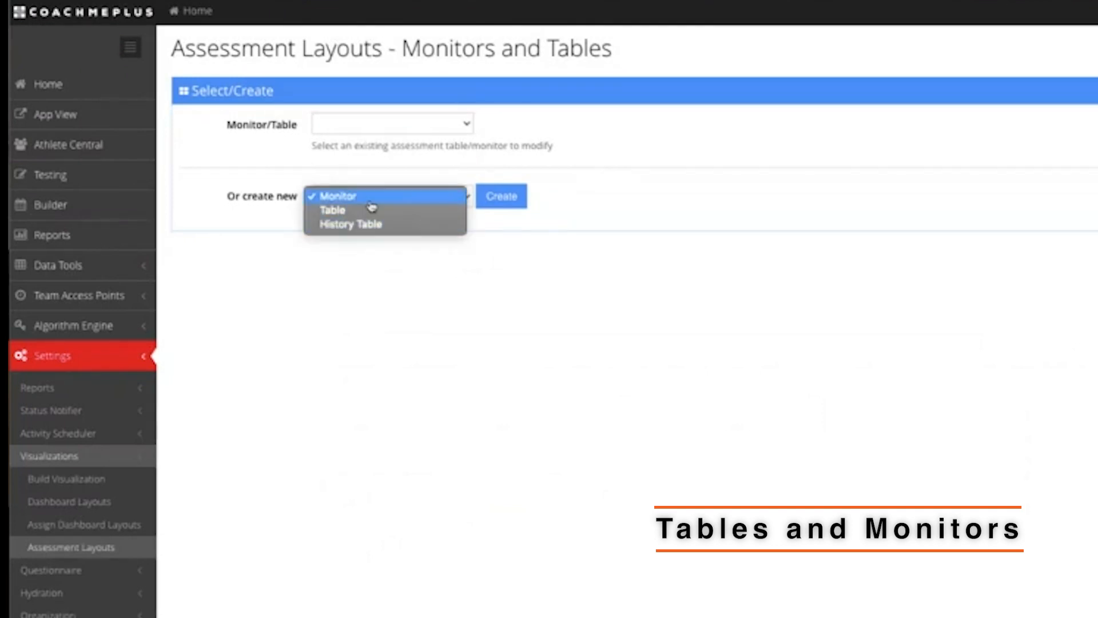
pyautogui.click(383, 175)
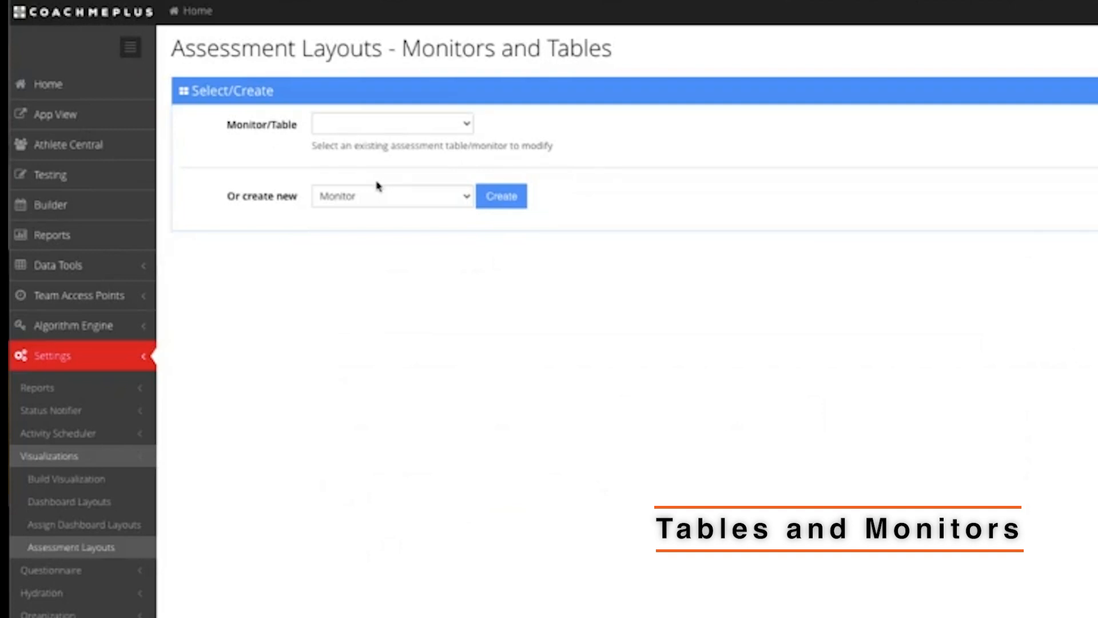
# Step: Create a new assessment layout of type Monitor and name it "Wellness Monitor"
pyautogui.click(491, 197)
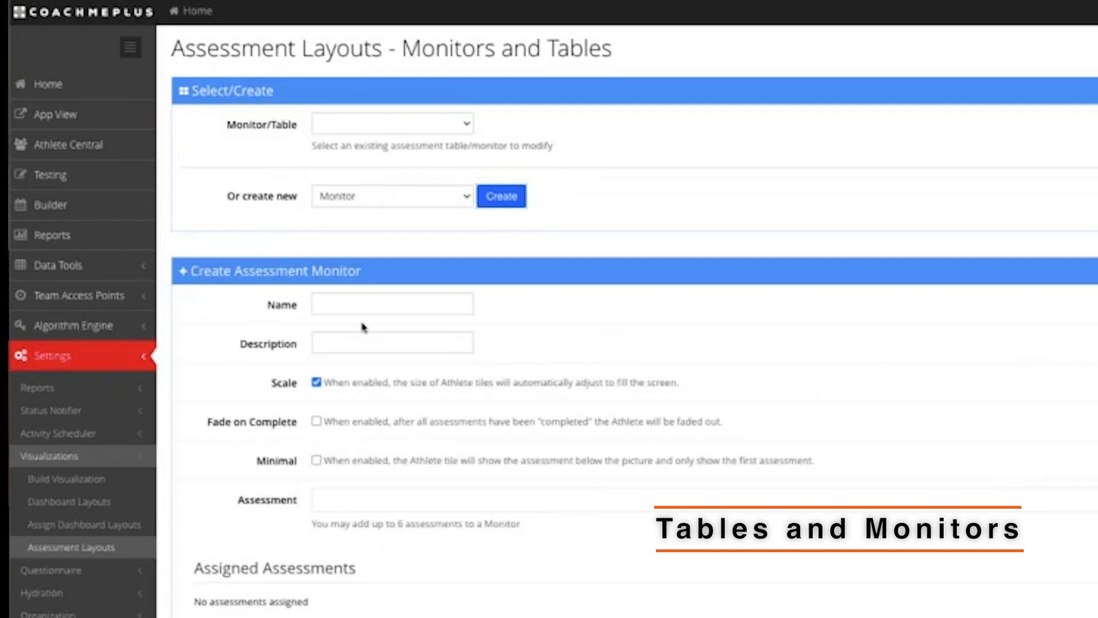
pyautogui.click(361, 304)
pyautogui.write('Wellness')
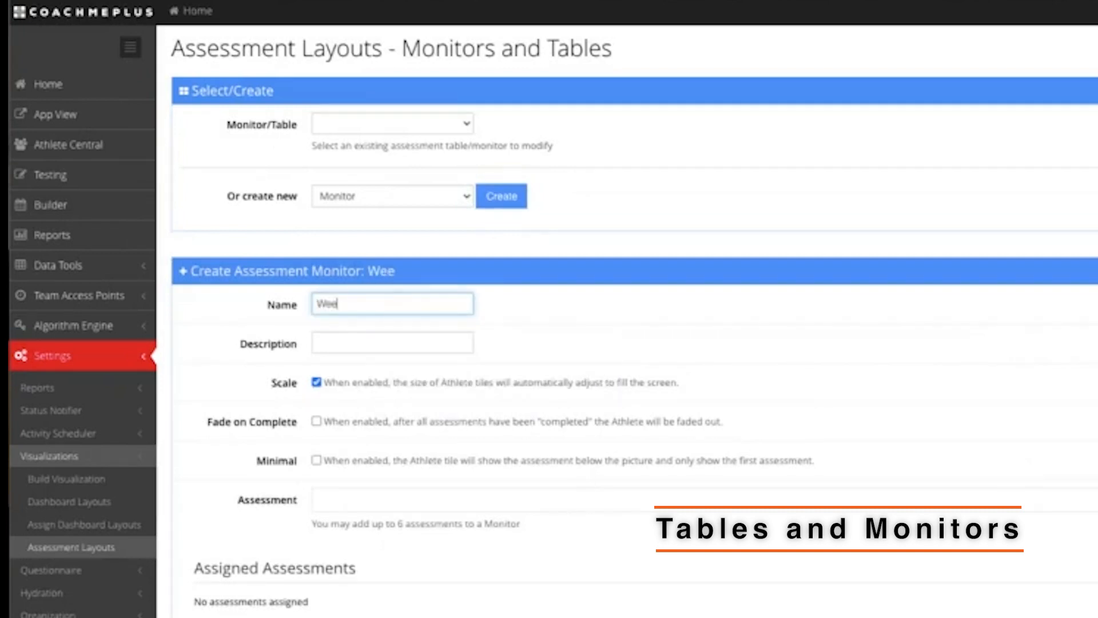
pyautogui.write(' Monitor')
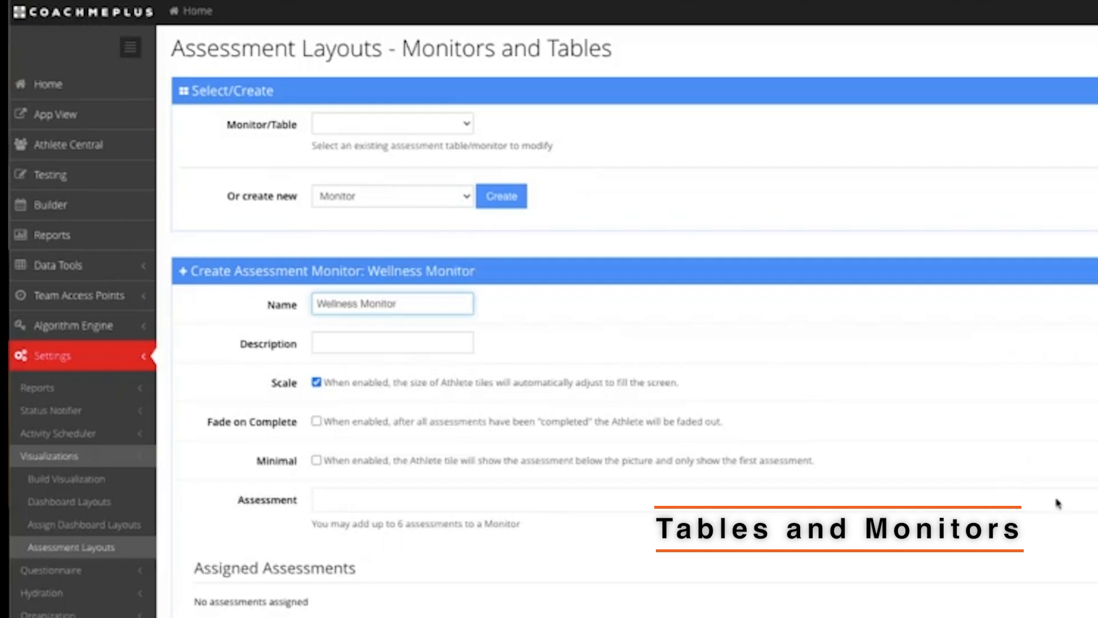
pyautogui.scroll(-2, 613, 417)
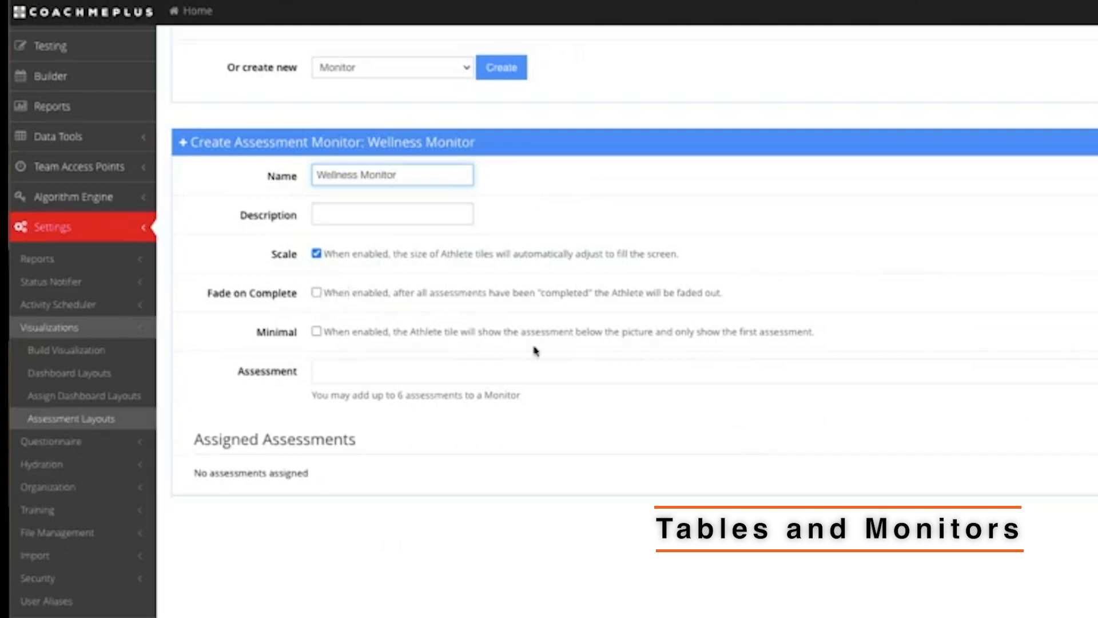
pyautogui.click(316, 332)
pyautogui.click(316, 332)
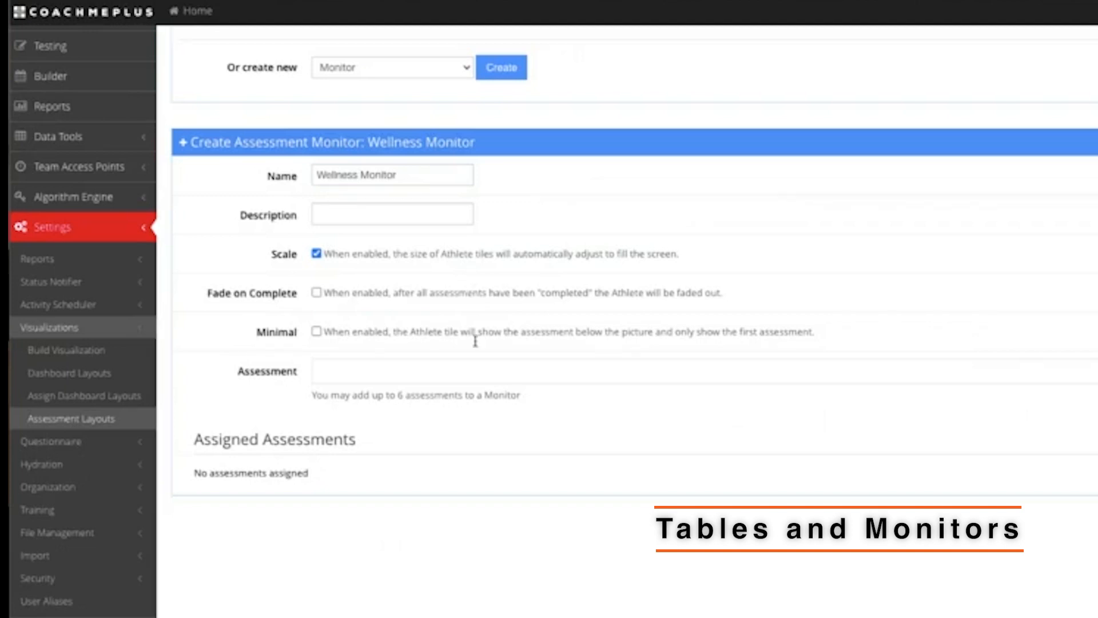
# Step: Find the Wellness questionnaire sum assessment with "well" and assign it to the Wellness Monitor
pyautogui.click(569, 375)
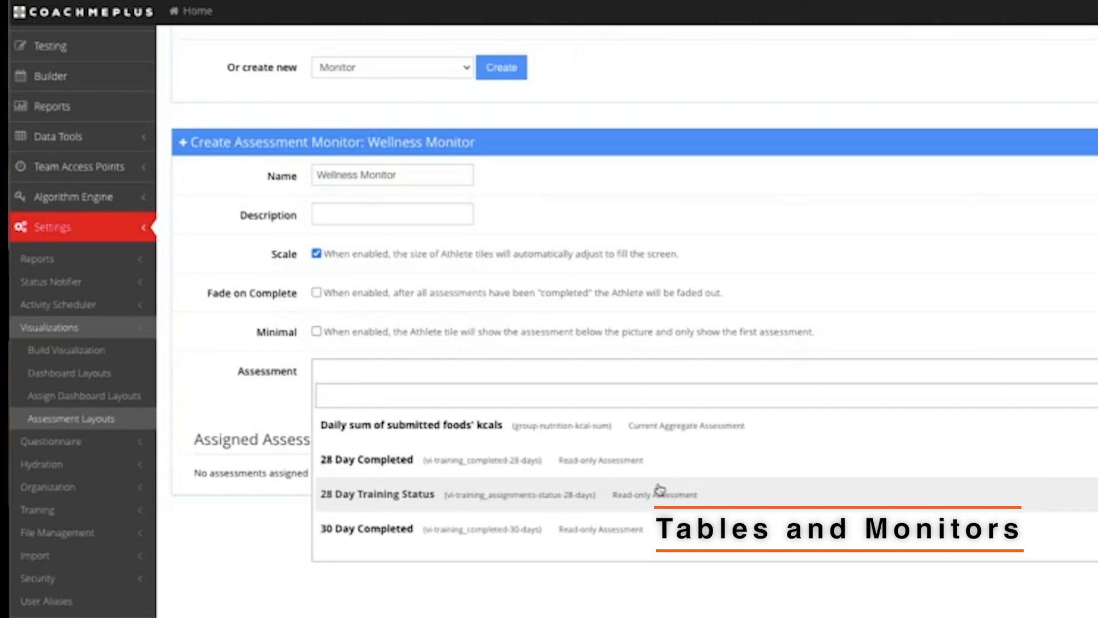
pyautogui.scroll(-3, 660, 490)
pyautogui.scroll(3, 660, 494)
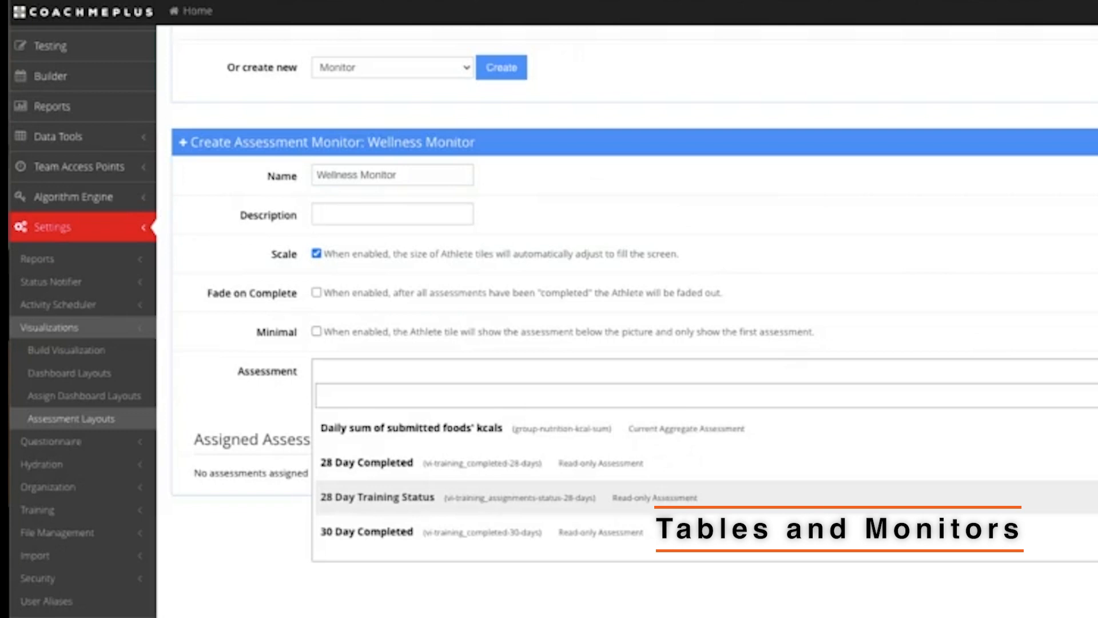
pyautogui.write('well')
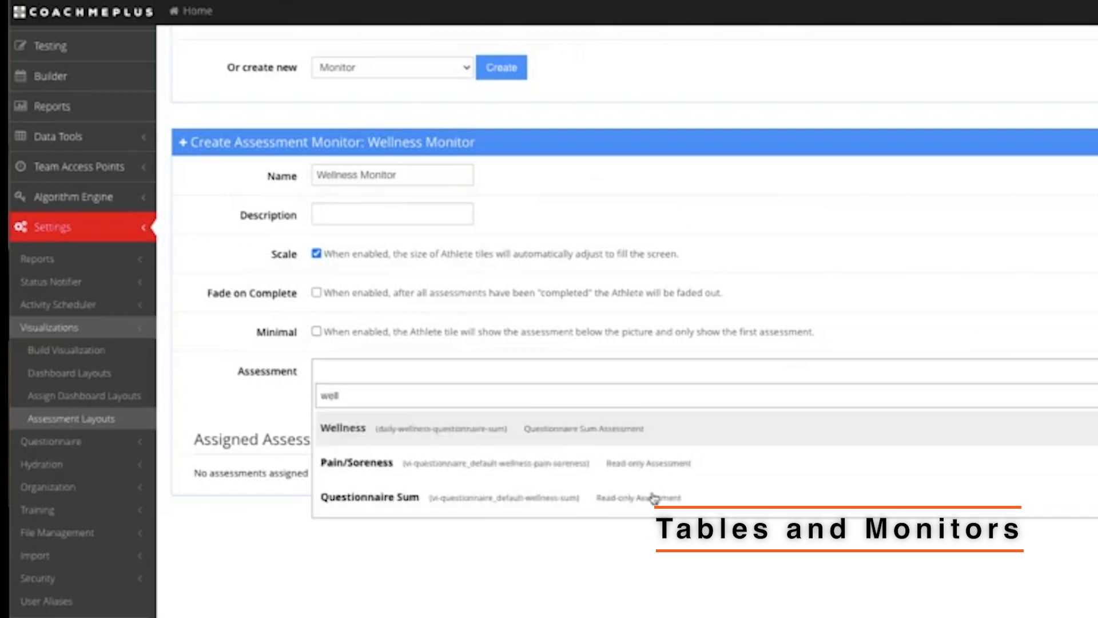
pyautogui.click(418, 437)
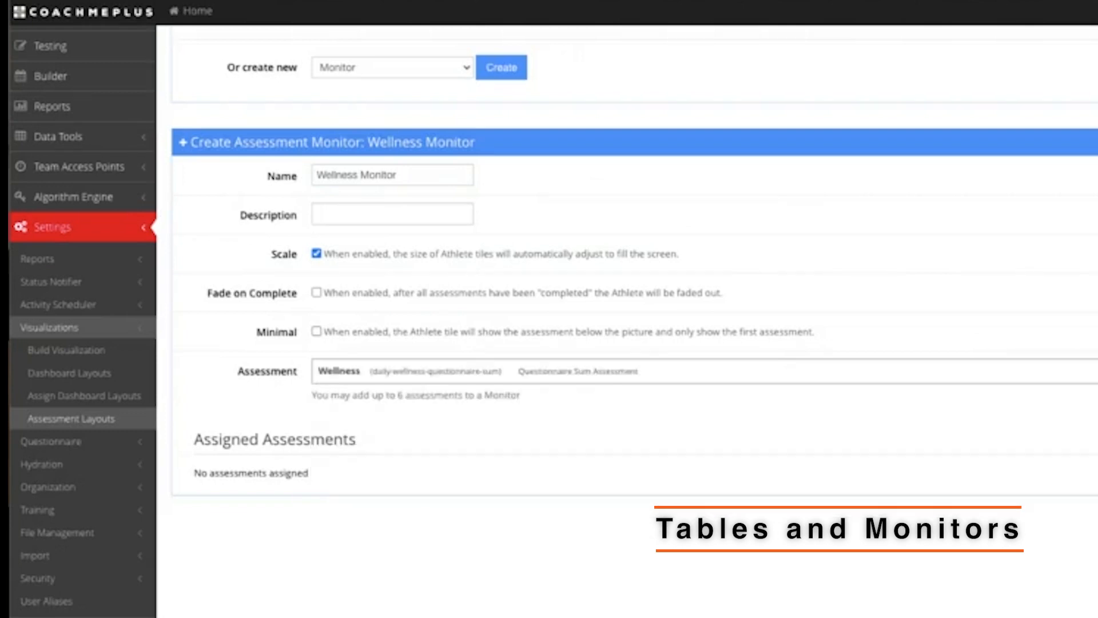
# Step: Assign the read-only Pain/Soreness assessment to the Wellness Monitor
pyautogui.click(857, 379)
pyautogui.write('pain/s')
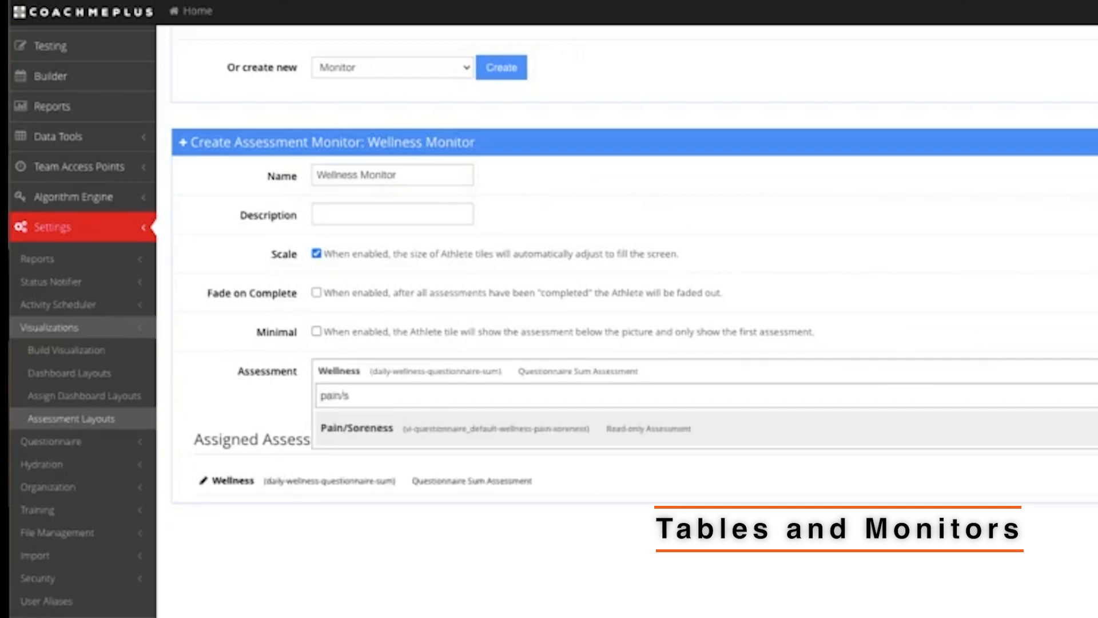
pyautogui.click(857, 426)
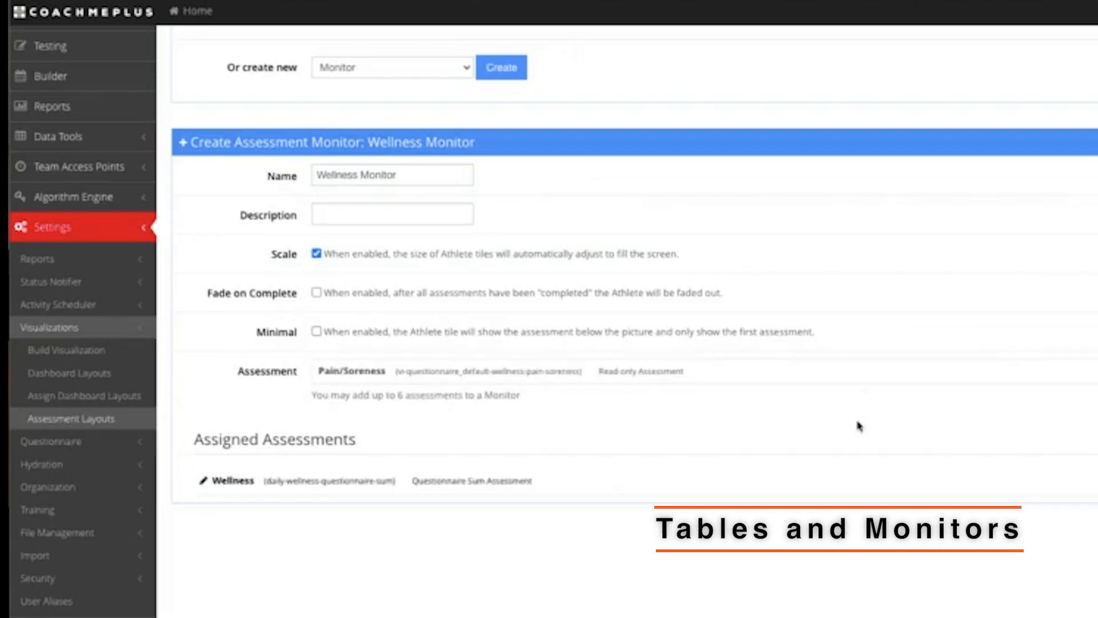
# Step: Search the assessments for "training" and assign 28 Day Completed to the Wellness Monitor
pyautogui.write('traing')
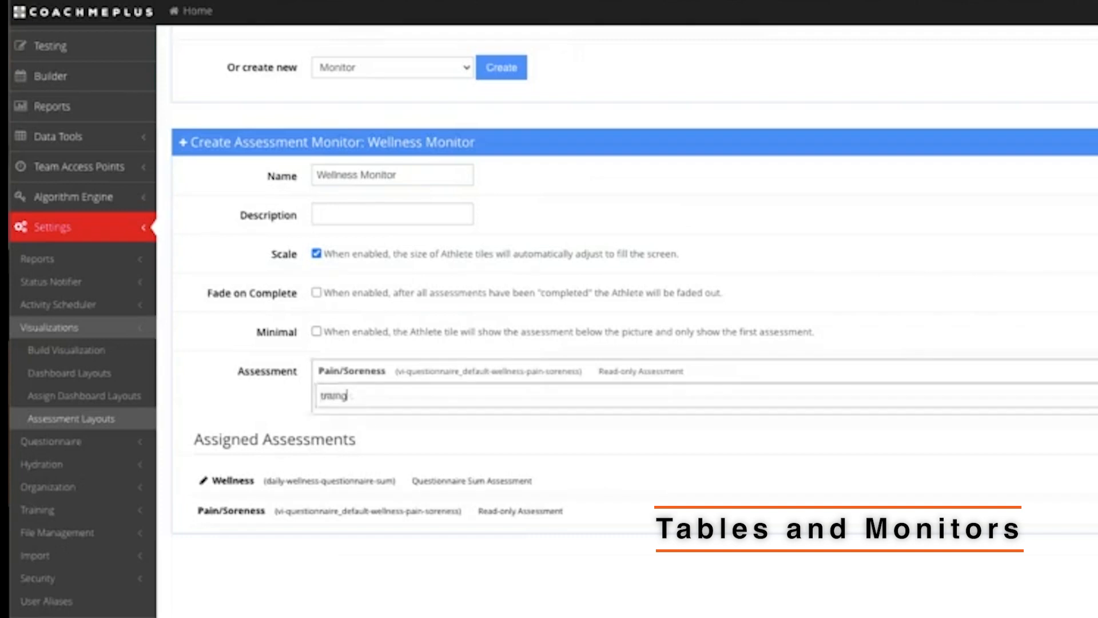
pyautogui.press('BackSpace')
pyautogui.write('ing')
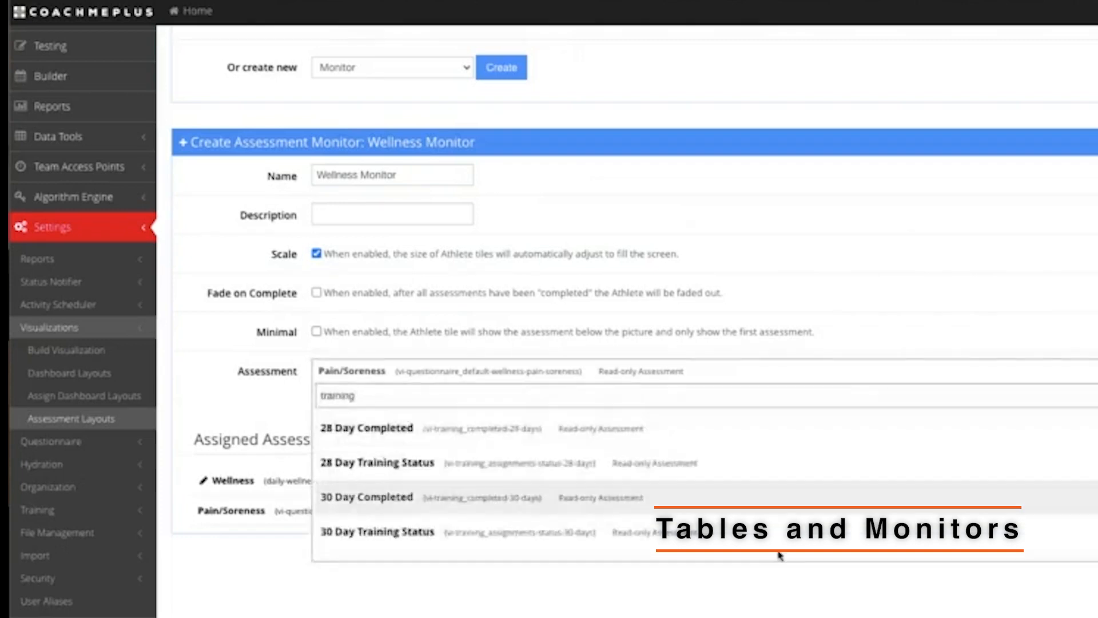
pyautogui.scroll(-1, 781, 556)
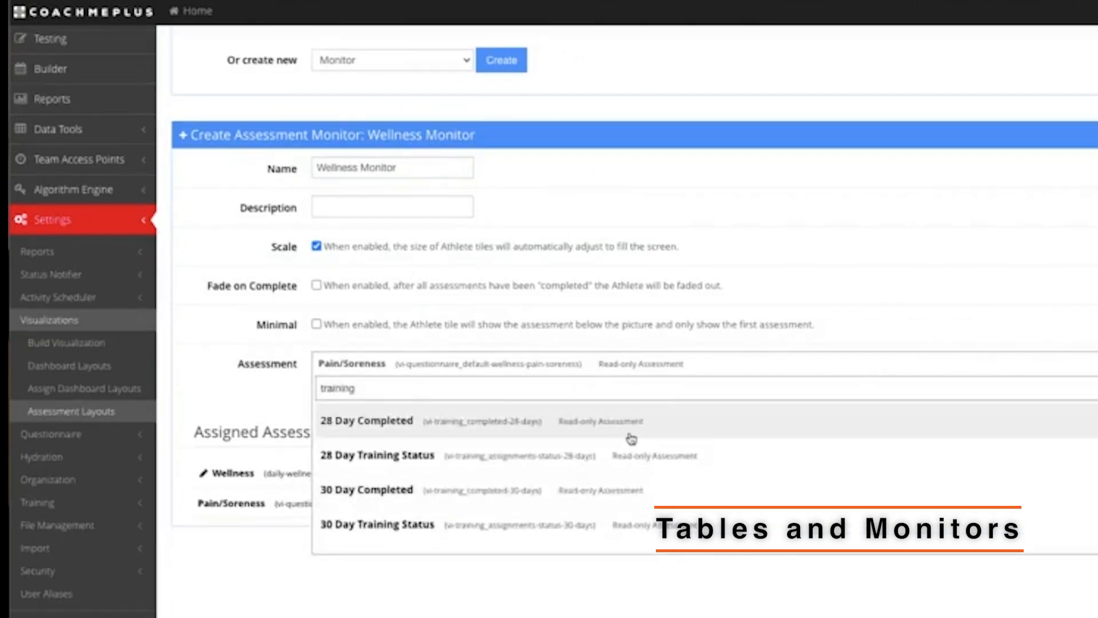
pyautogui.click(631, 439)
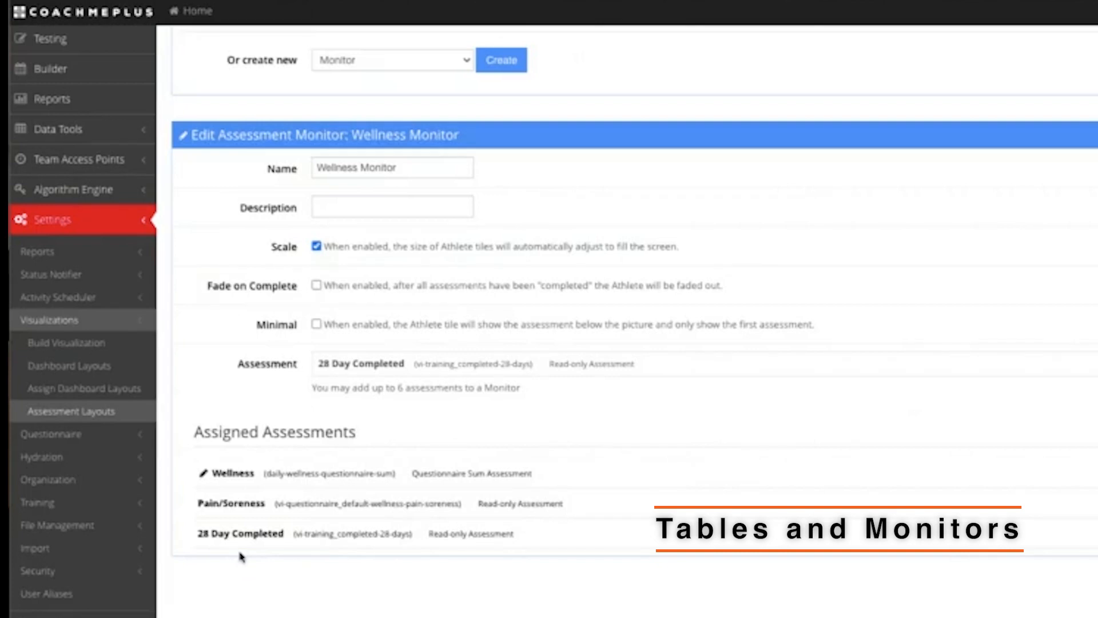
# Step: Start creating a new assessment layout of type Table and open its name for entry
pyautogui.scroll(1, 380, 228)
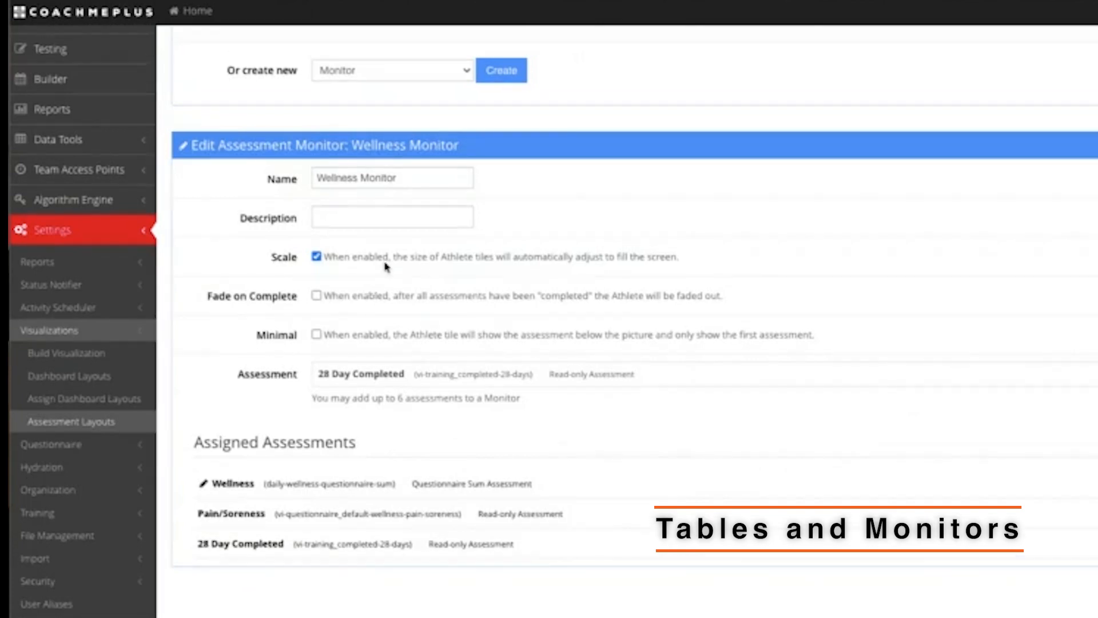
pyautogui.click(393, 117)
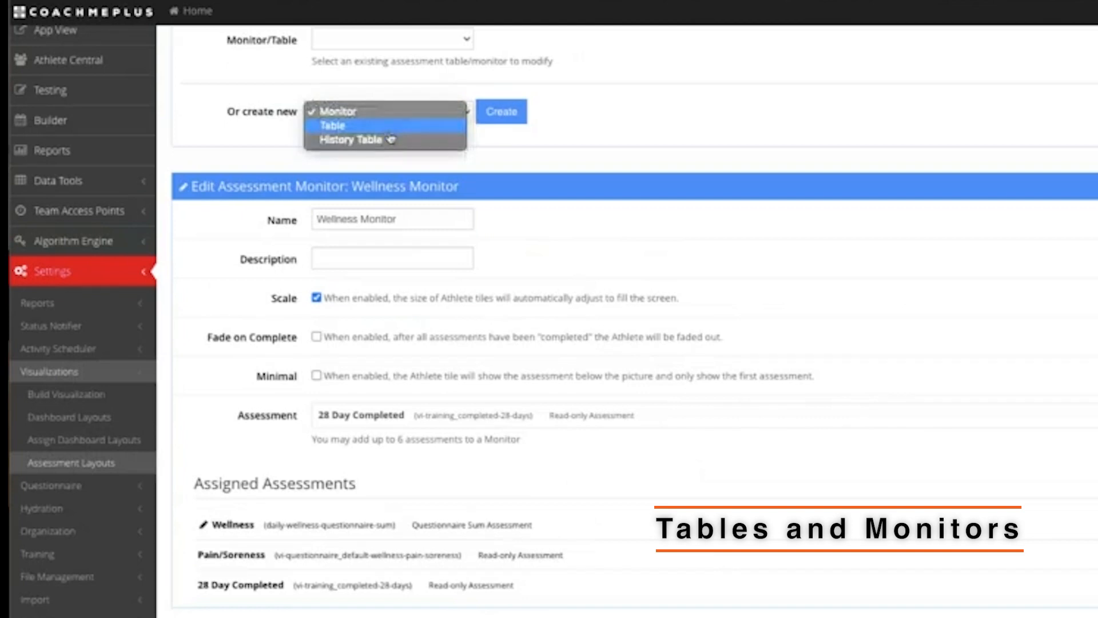
pyautogui.click(389, 135)
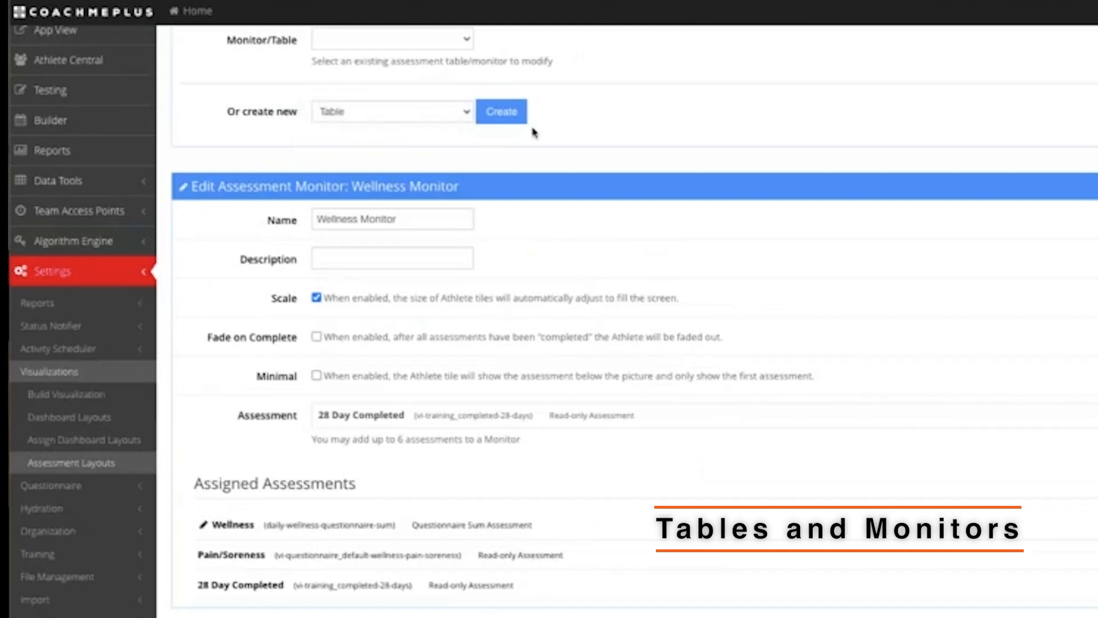
pyautogui.click(521, 119)
pyautogui.click(368, 216)
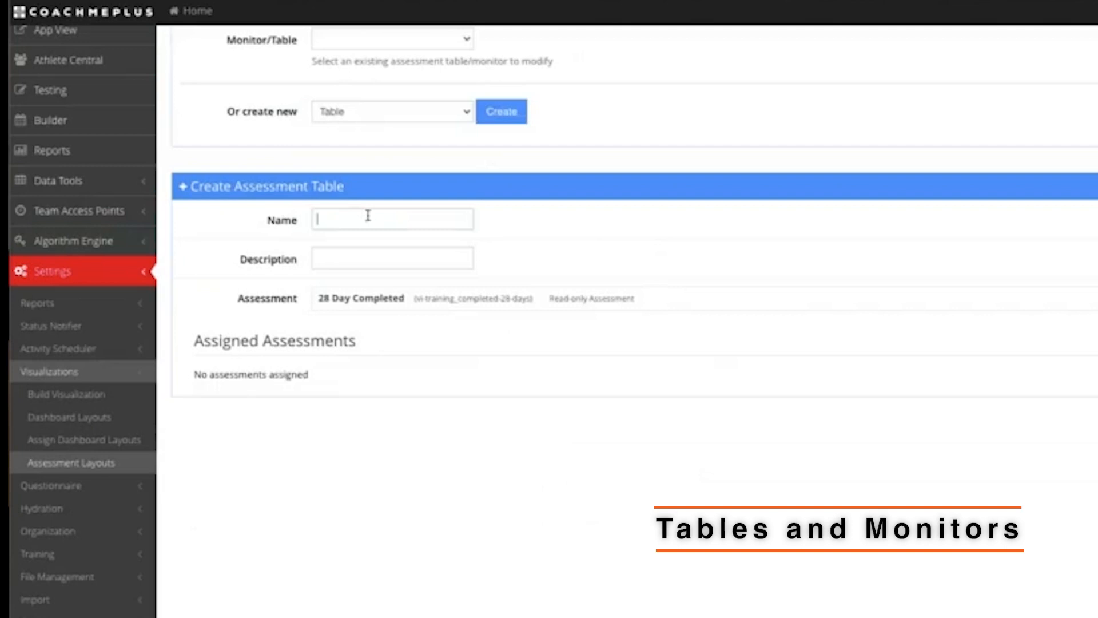
pyautogui.click(368, 216)
pyautogui.click(551, 213)
pyautogui.click(424, 220)
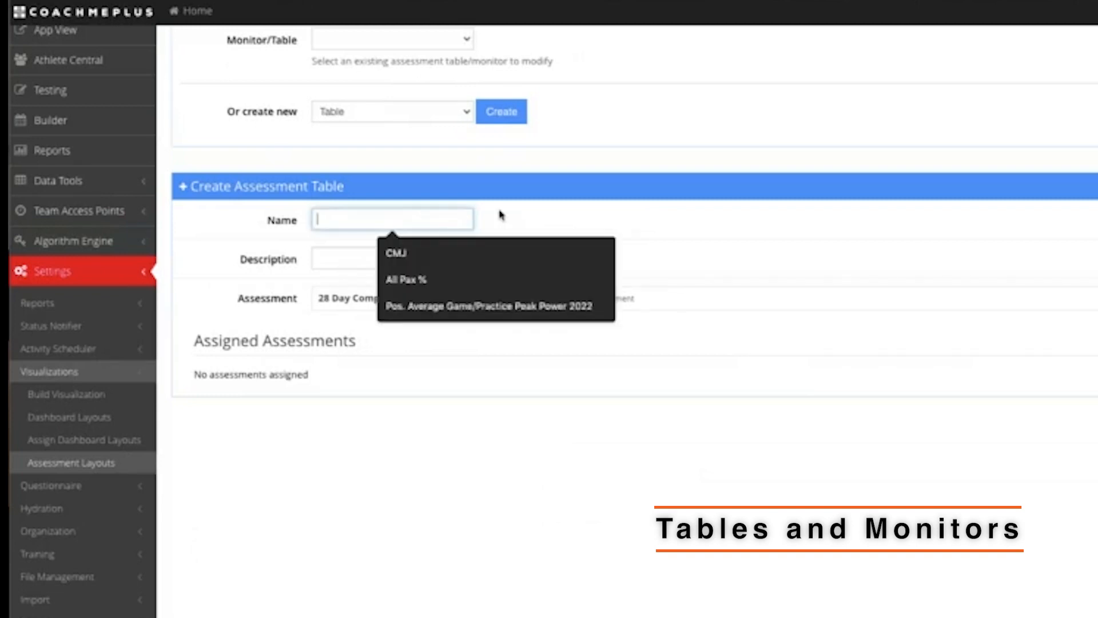
pyautogui.click(501, 215)
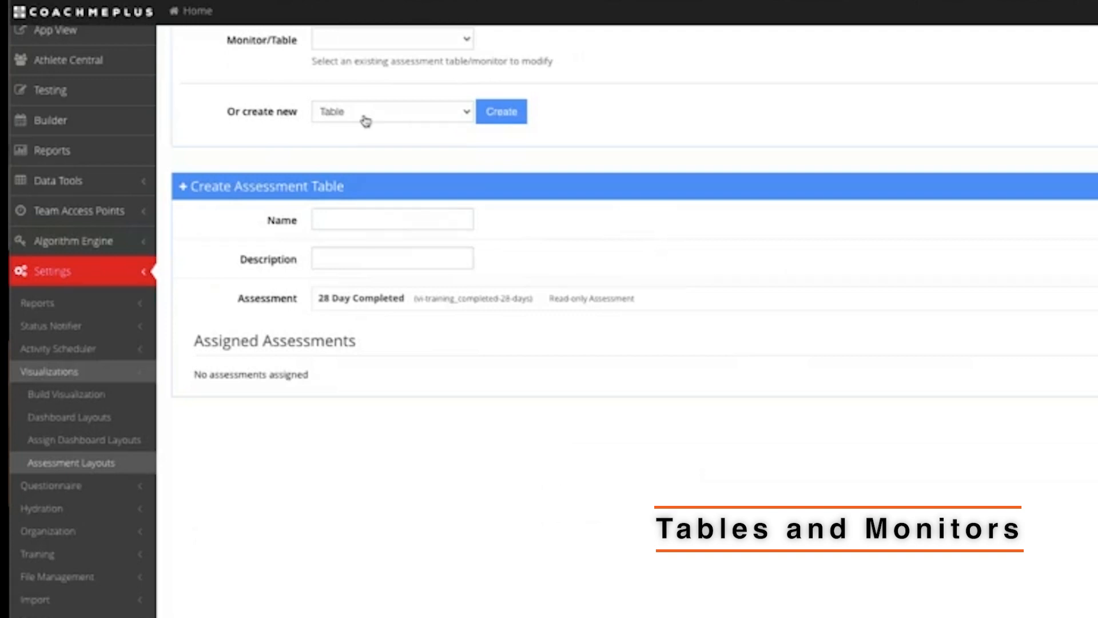
pyautogui.click(390, 216)
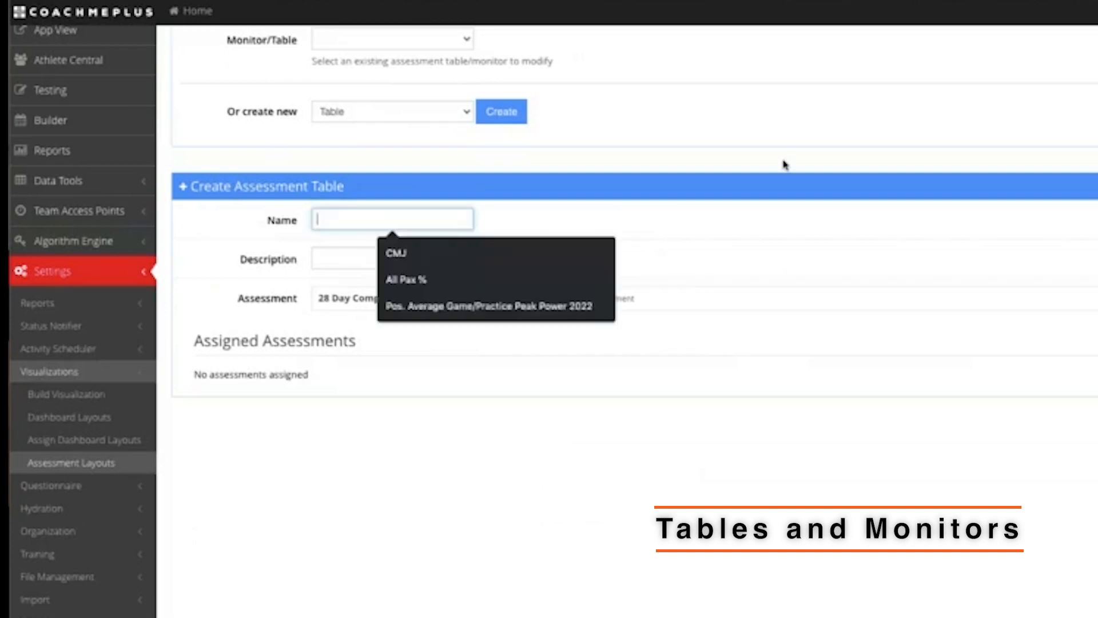
# Step: Name the new assessment table Jumps and assign the Vertical Jump assessment to it
pyautogui.write('Jumps')
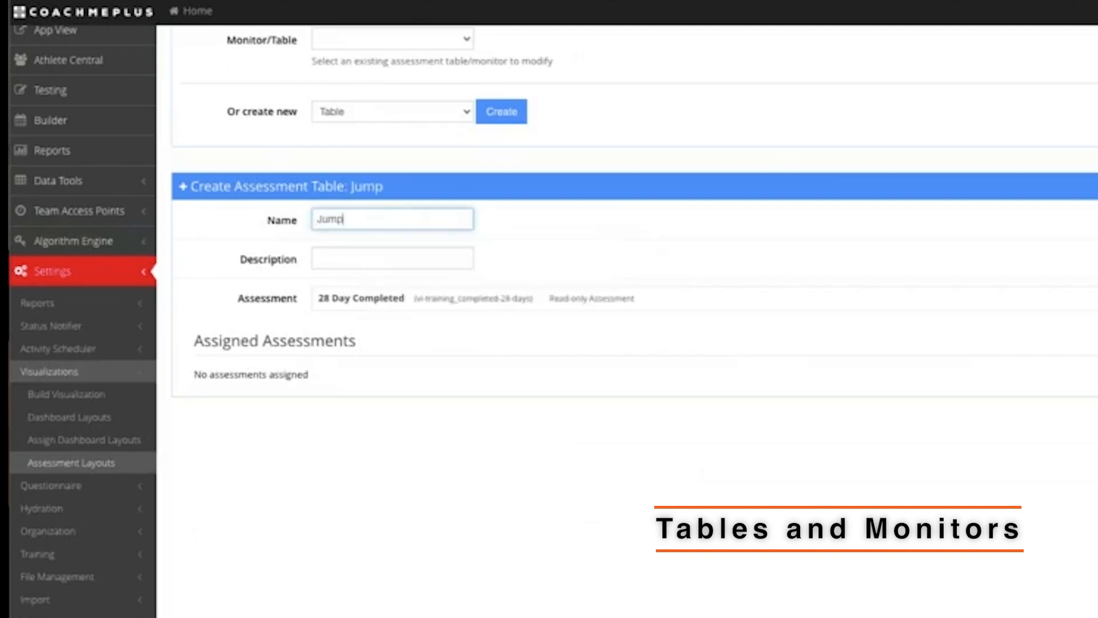
pyautogui.click(617, 300)
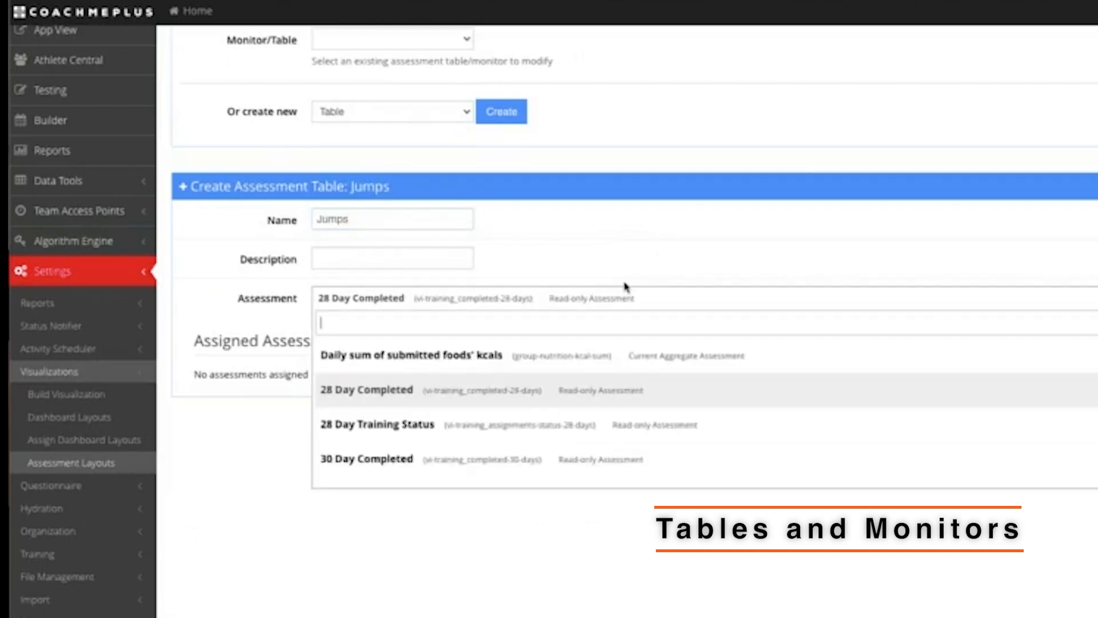
pyautogui.write('vert')
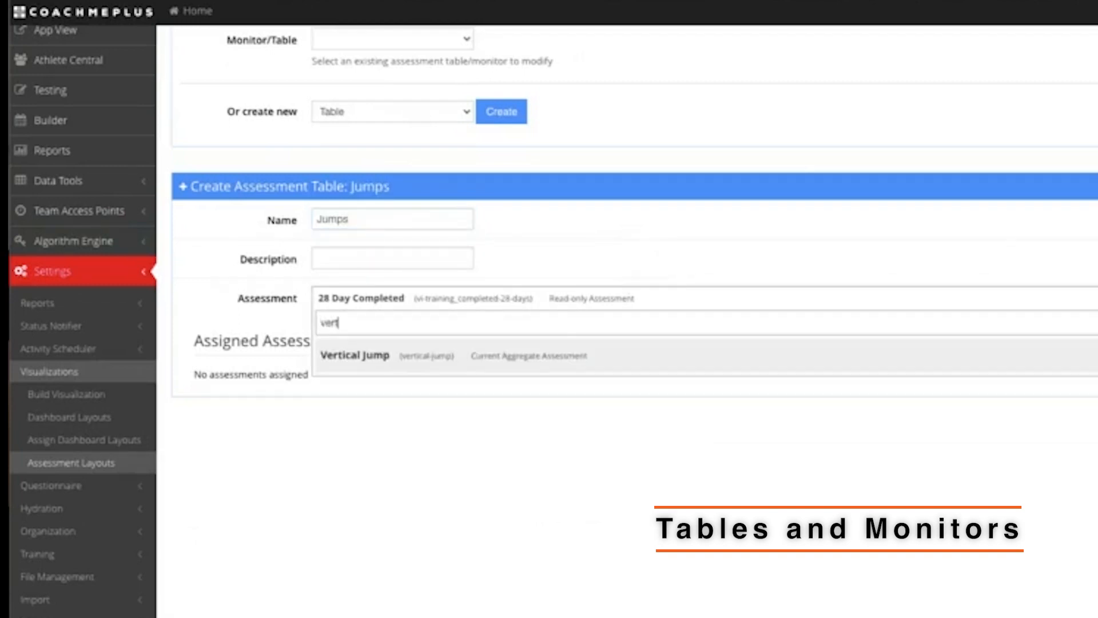
pyautogui.click(570, 358)
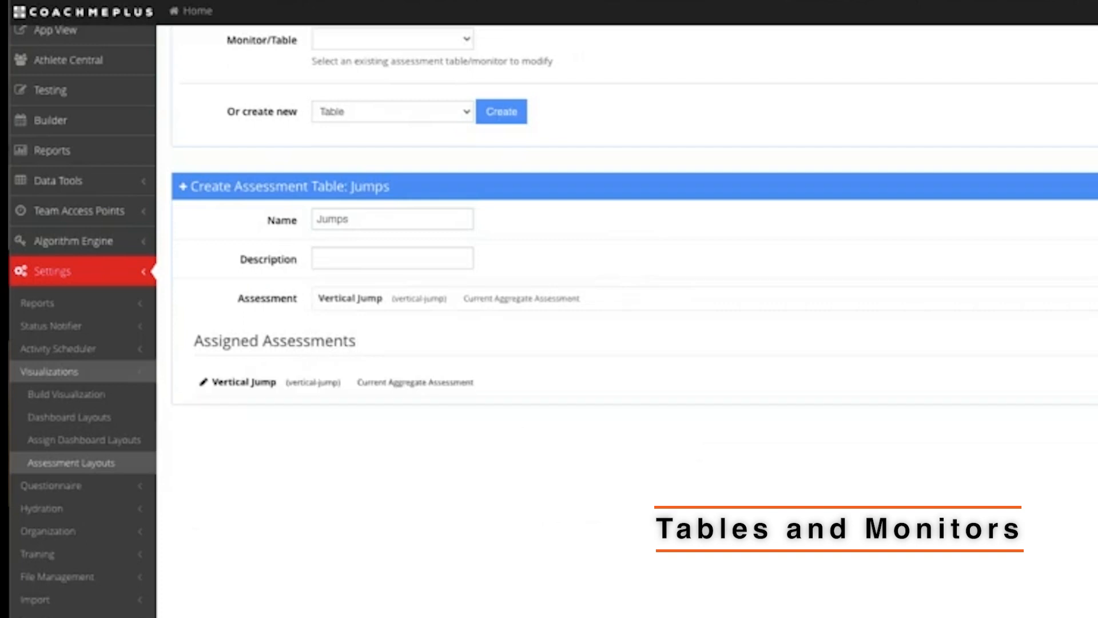
# Step: Assign the Broad Jump and Broad Jump - Difference From Previous assessments to the Jumps table
pyautogui.write('broad')
pyautogui.click(856, 353)
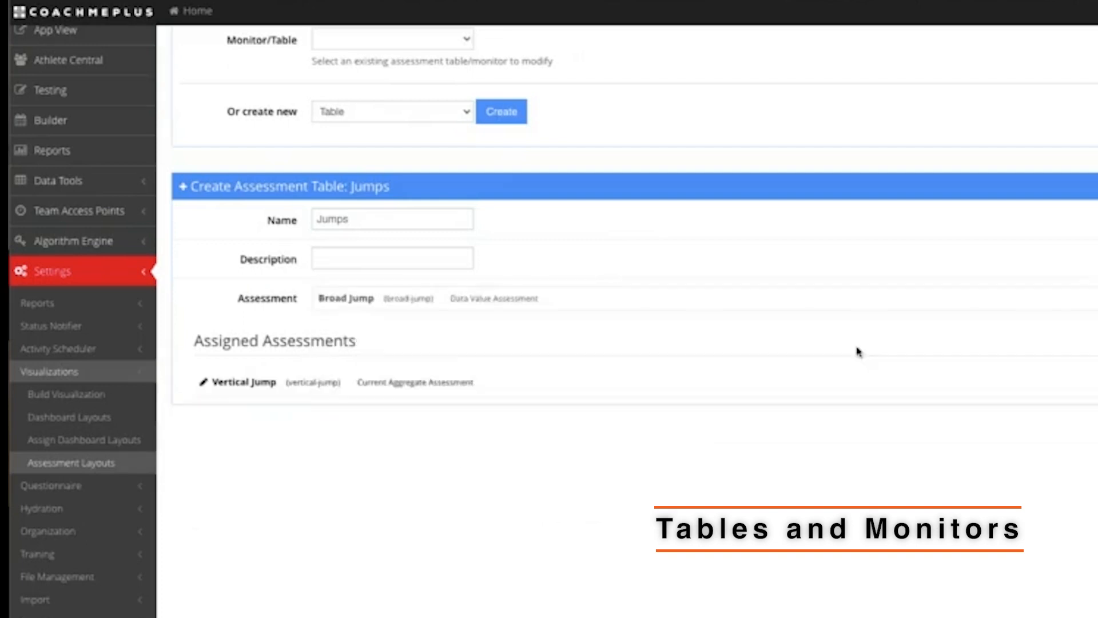
pyautogui.write('broad')
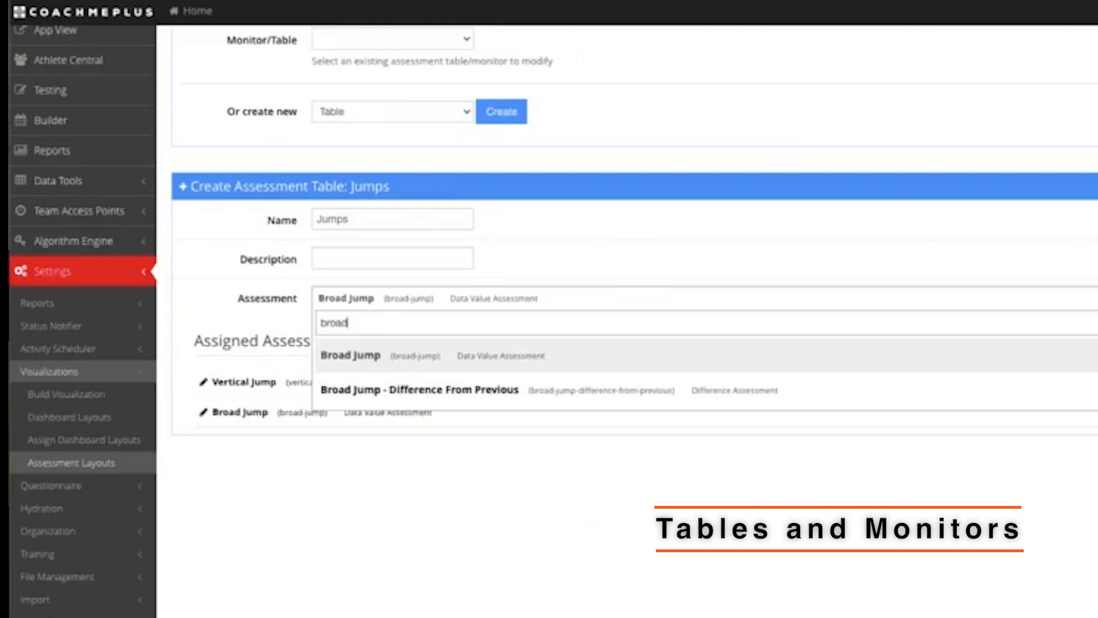
pyautogui.click(584, 391)
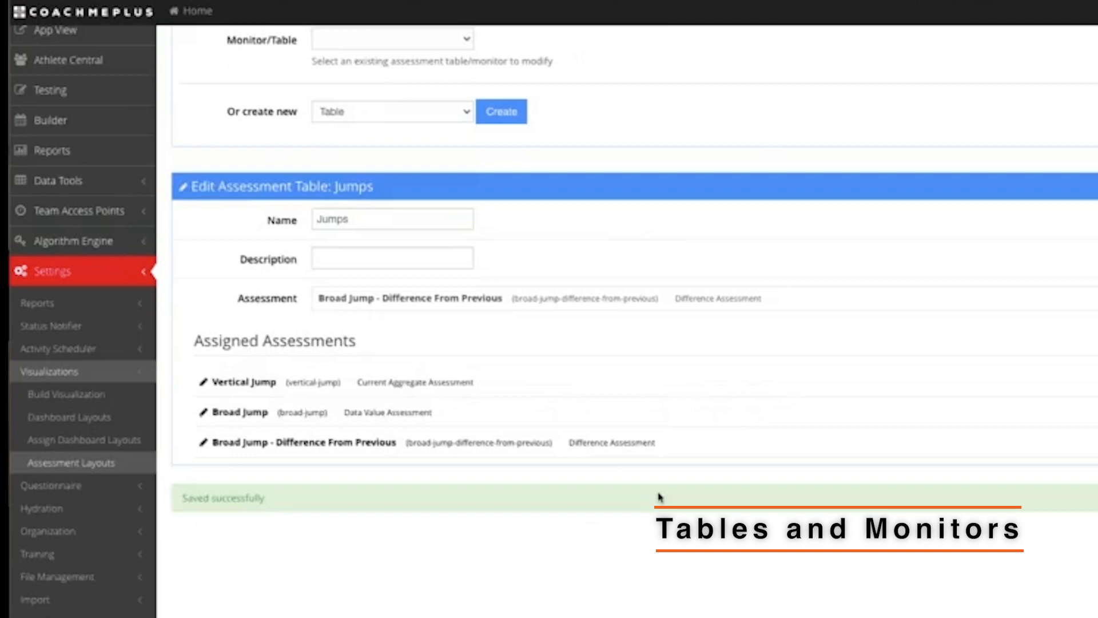
# Step: Create a new assessment layout of type History Table and name it Jump History
pyautogui.click(392, 113)
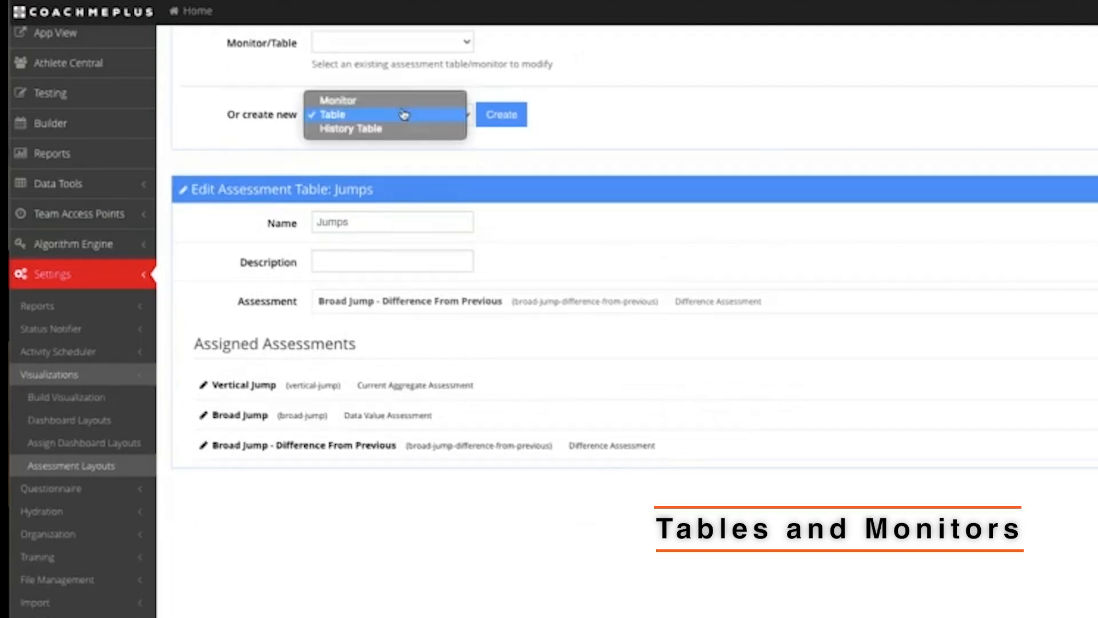
pyautogui.click(355, 127)
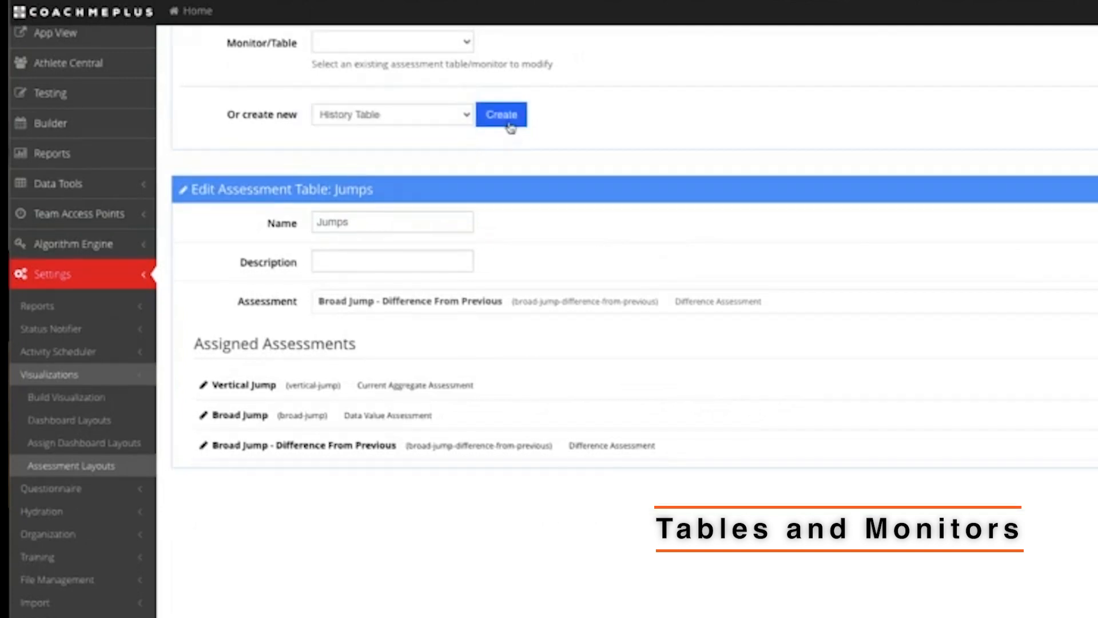
pyautogui.click(511, 127)
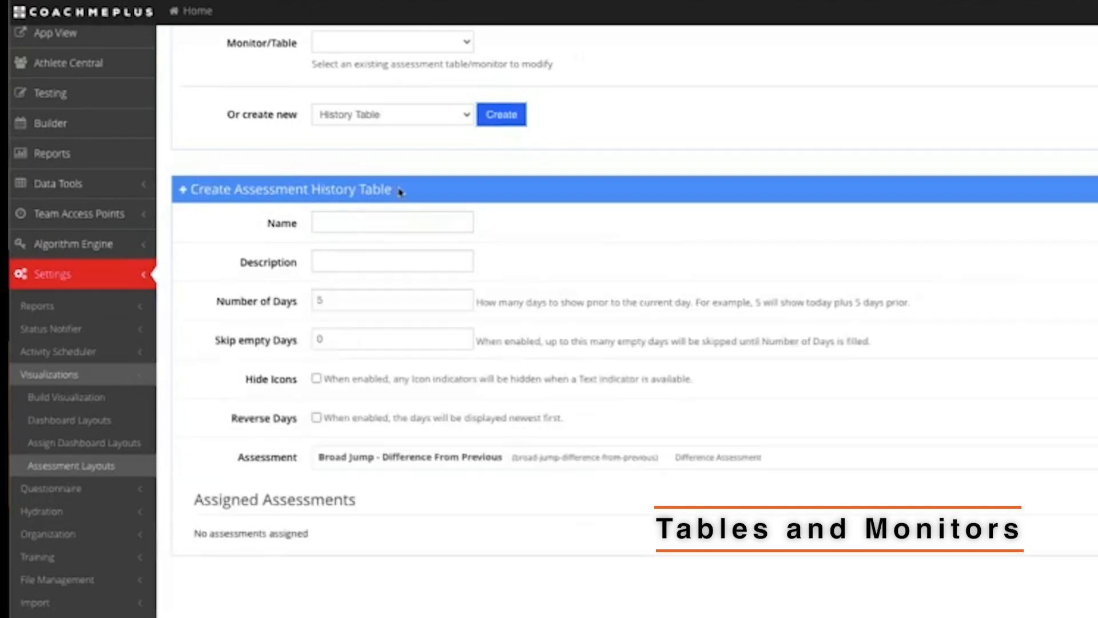
pyautogui.click(390, 223)
pyautogui.write('Jump History')
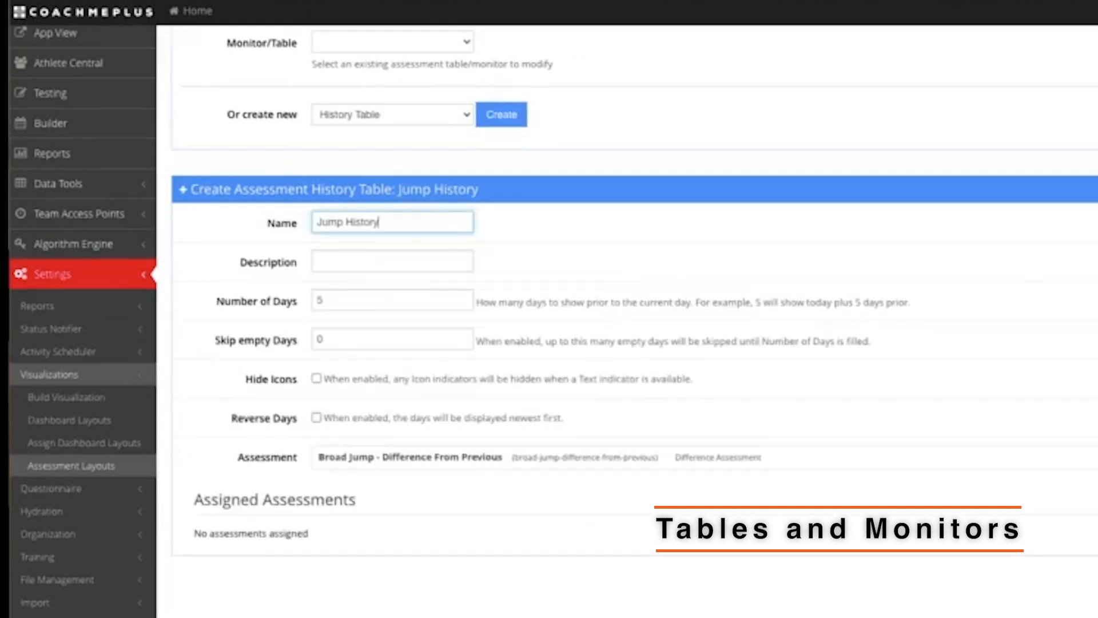
# Step: Set the number of days shown in the Jump History table to 365
pyautogui.click(350, 268)
pyautogui.click(379, 306)
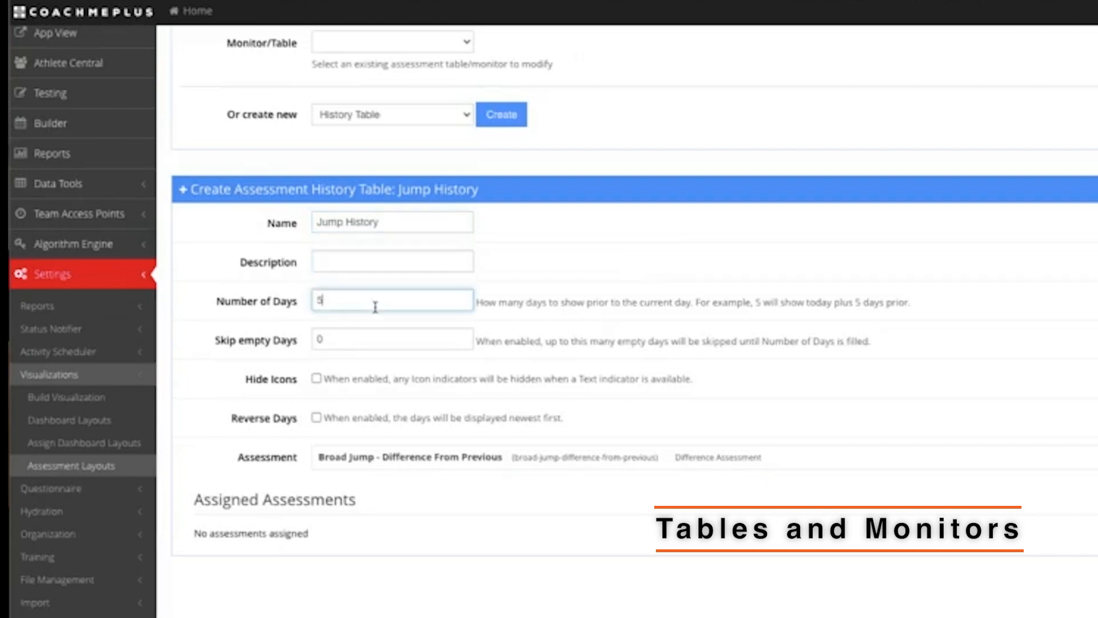
pyautogui.press('BackSpace')
pyautogui.write('1000')
pyautogui.press('BackSpace')
pyautogui.press('BackSpace')
pyautogui.press('BackSpace')
pyautogui.press('BackSpace')
pyautogui.write('365')
# Step: Set the skipped empty days to 365 and enable hiding icons for the Jump History table
pyautogui.click(337, 338)
pyautogui.moveTo(337, 338); pyautogui.dragTo(291, 347)
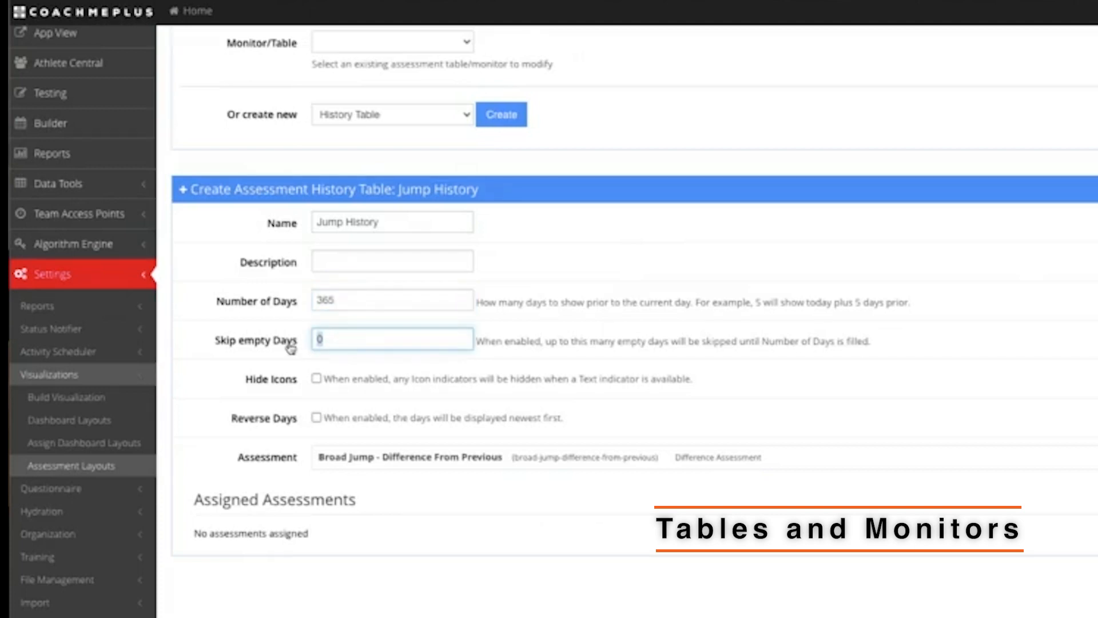
pyautogui.click(355, 340)
pyautogui.press('BackSpace')
pyautogui.write('365')
pyautogui.click(317, 382)
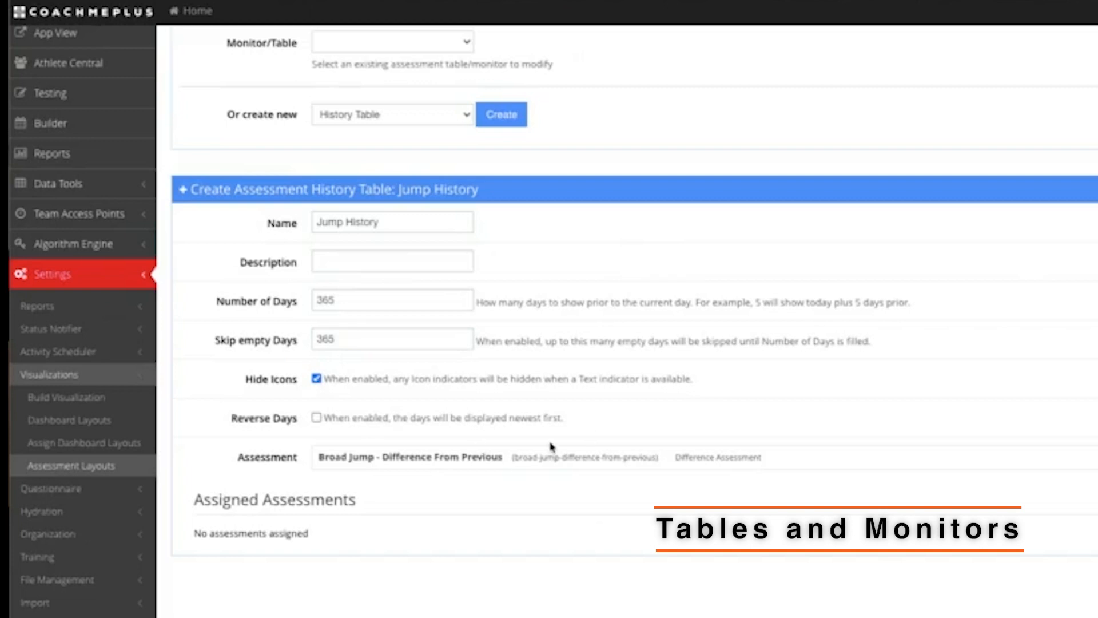
# Step: Find the Vertical Jump assessment with "vertical" and assign it to the Jump History table
pyautogui.click(516, 461)
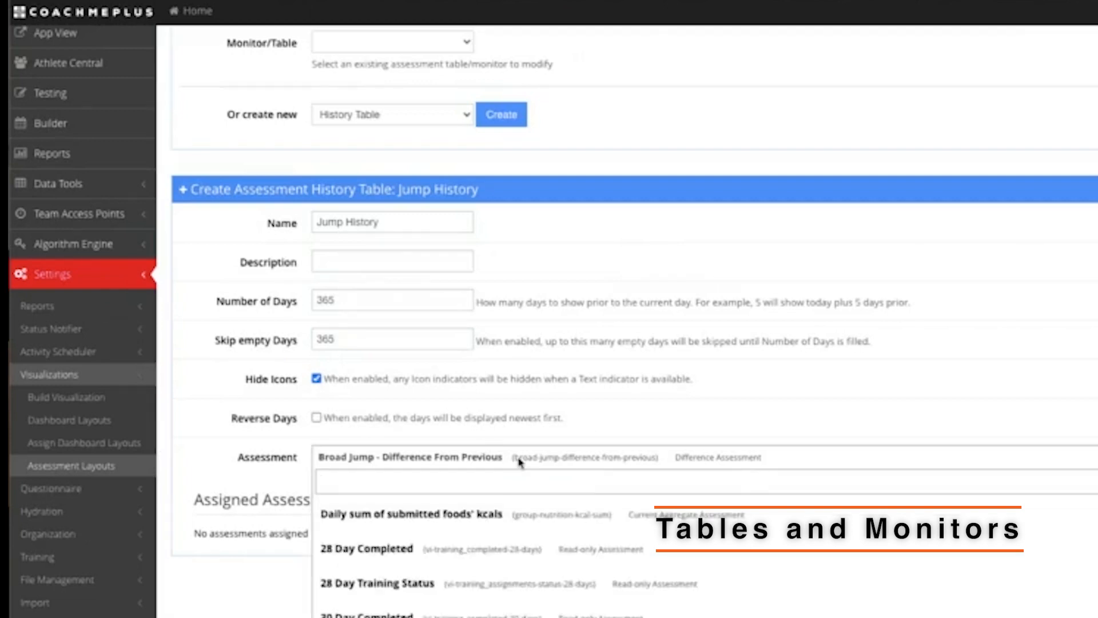
pyautogui.write('vertical')
pyautogui.press('Return')
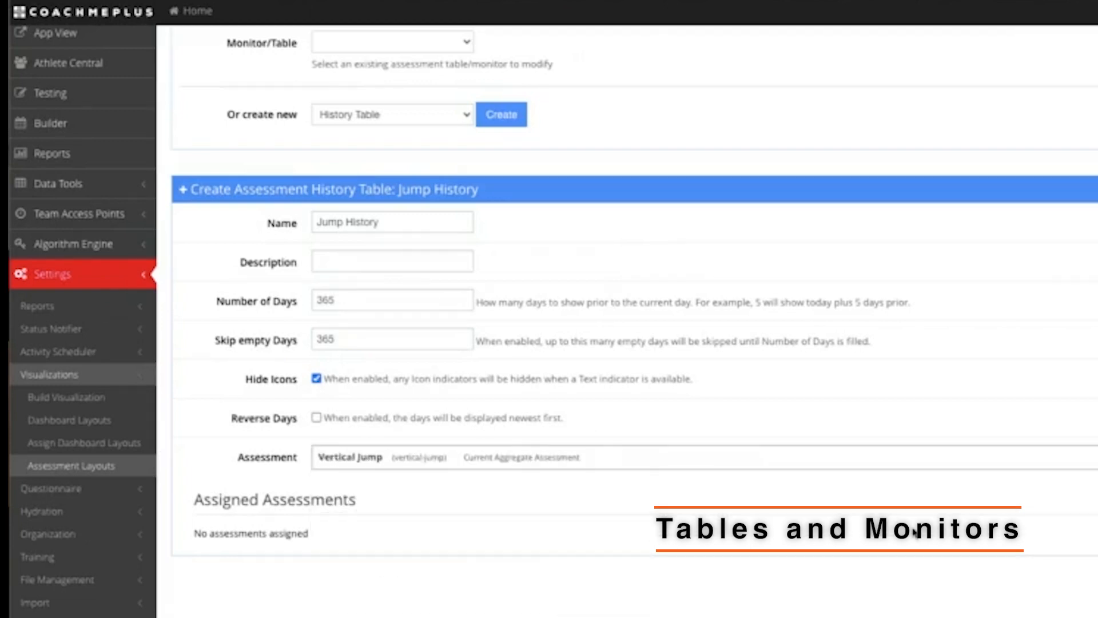
pyautogui.click(1090, 457)
# Step: Find the Broad Jump data value assessment with "bro" and assign it to the Jump History table
pyautogui.click(915, 455)
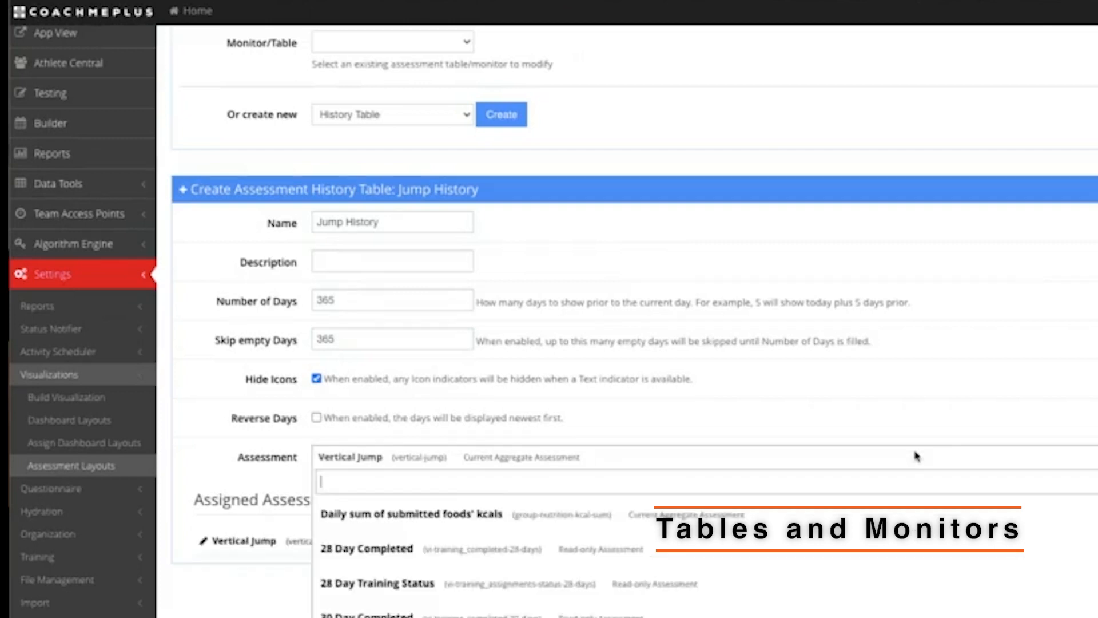
pyautogui.write('bro')
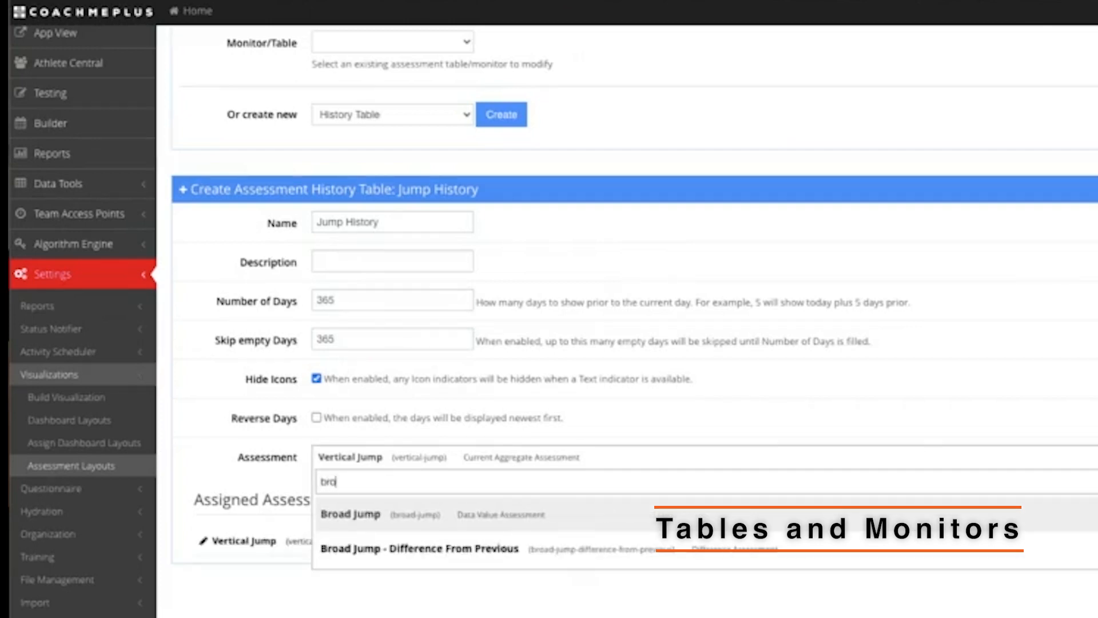
pyautogui.click(927, 518)
pyautogui.click(1090, 457)
# Step: Search the assessments for "broad" and assign Broad Jump - Difference From Previous to the Jump History table
pyautogui.click(972, 456)
pyautogui.write('broad')
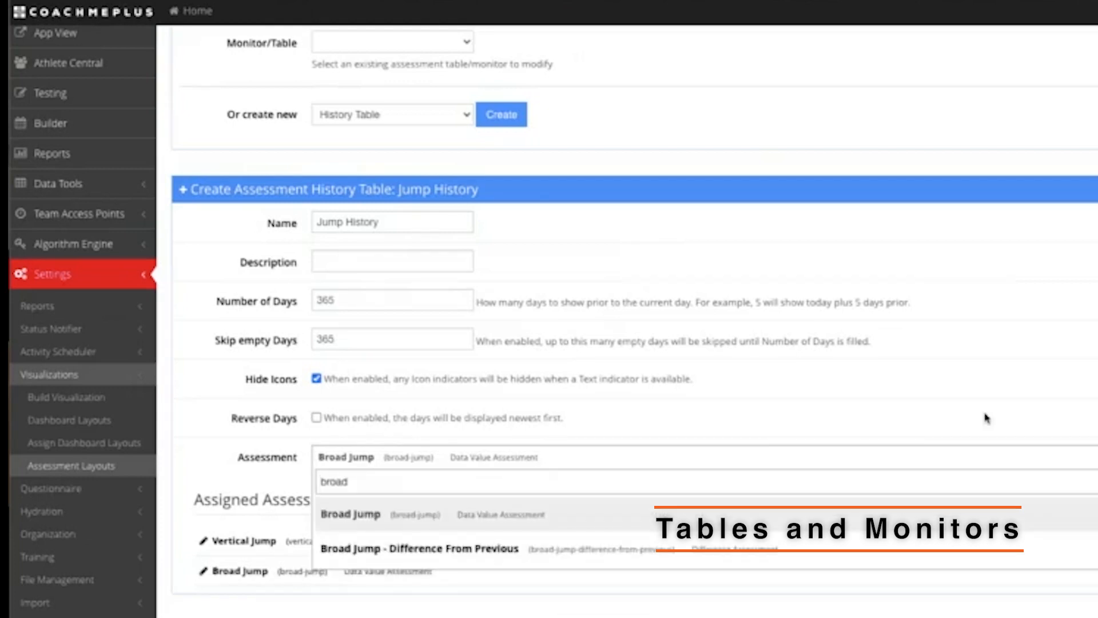
pyautogui.click(973, 557)
pyautogui.click(1089, 458)
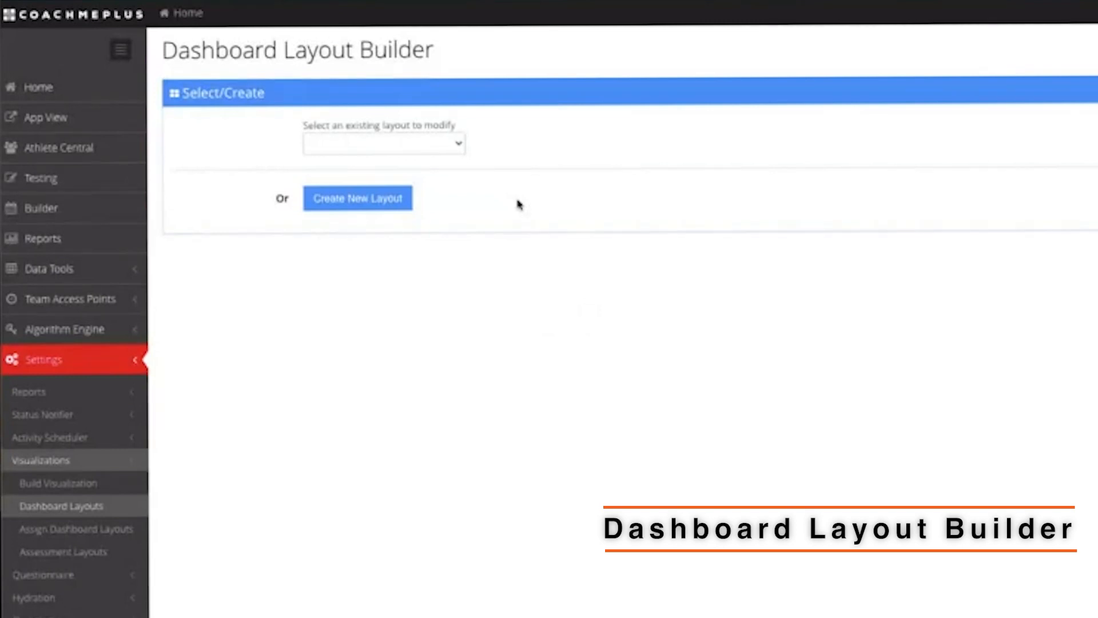
# Step: Open the existing Athlete Central Group Default Dashboard layout for editing
pyautogui.click(423, 148)
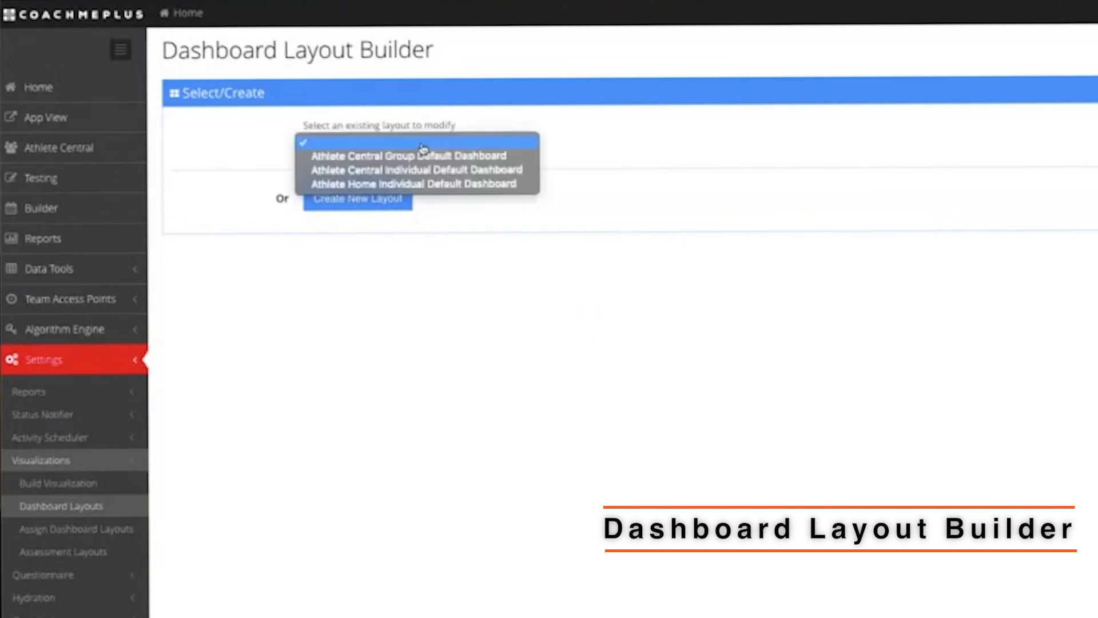
pyautogui.click(477, 123)
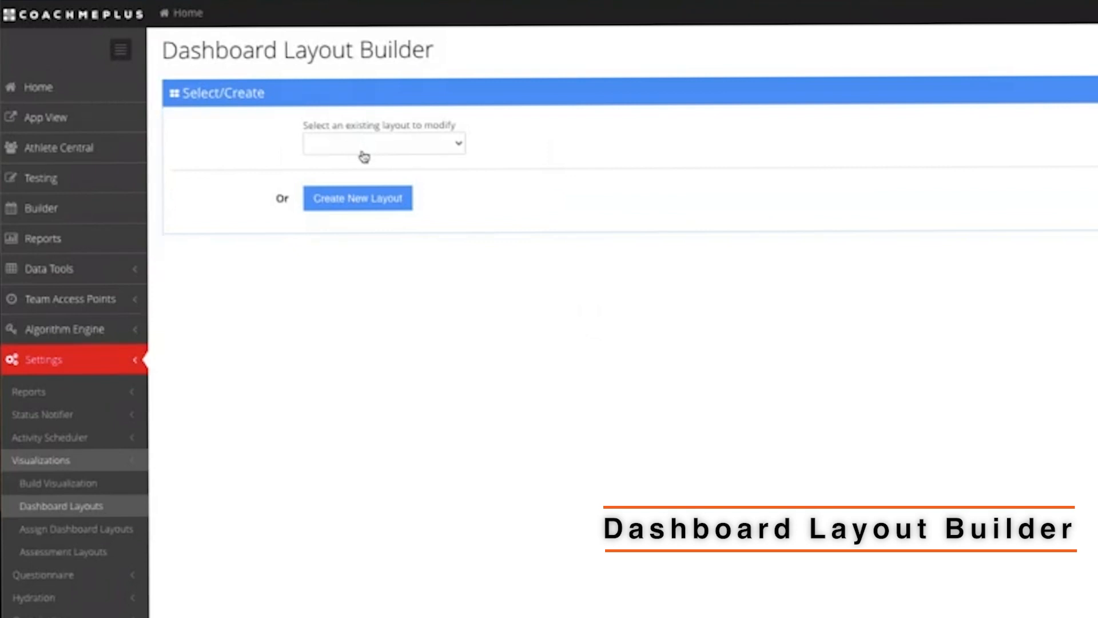
pyautogui.click(365, 154)
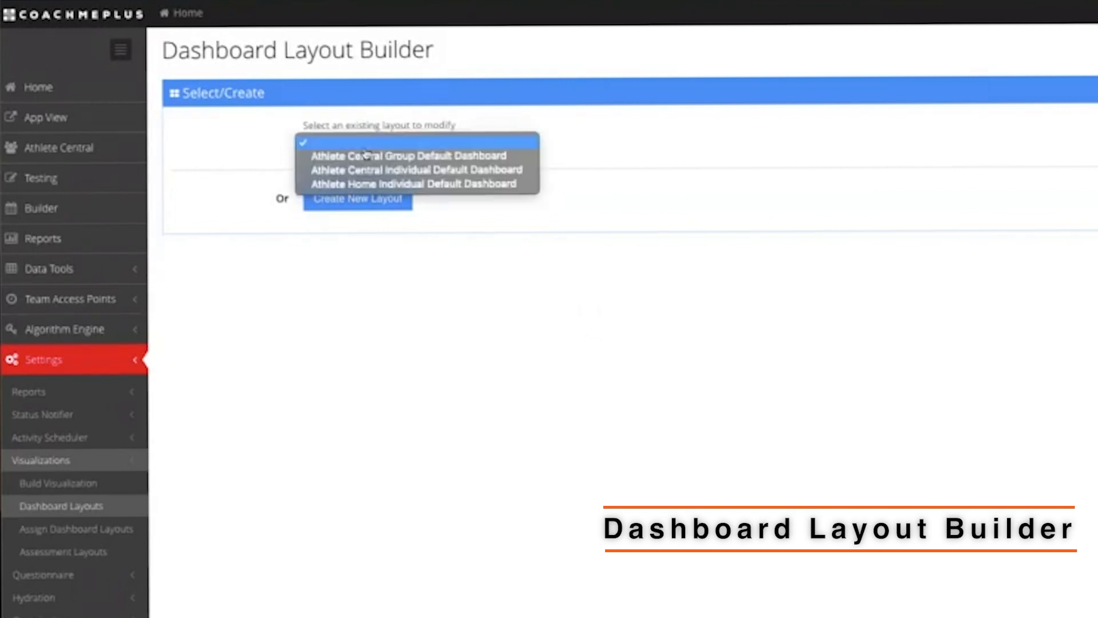
pyautogui.click(430, 162)
# Step: Find the Jumps assessment table with "jump" and add it as a half-width chart to the group dashboard layout
pyautogui.click(418, 259)
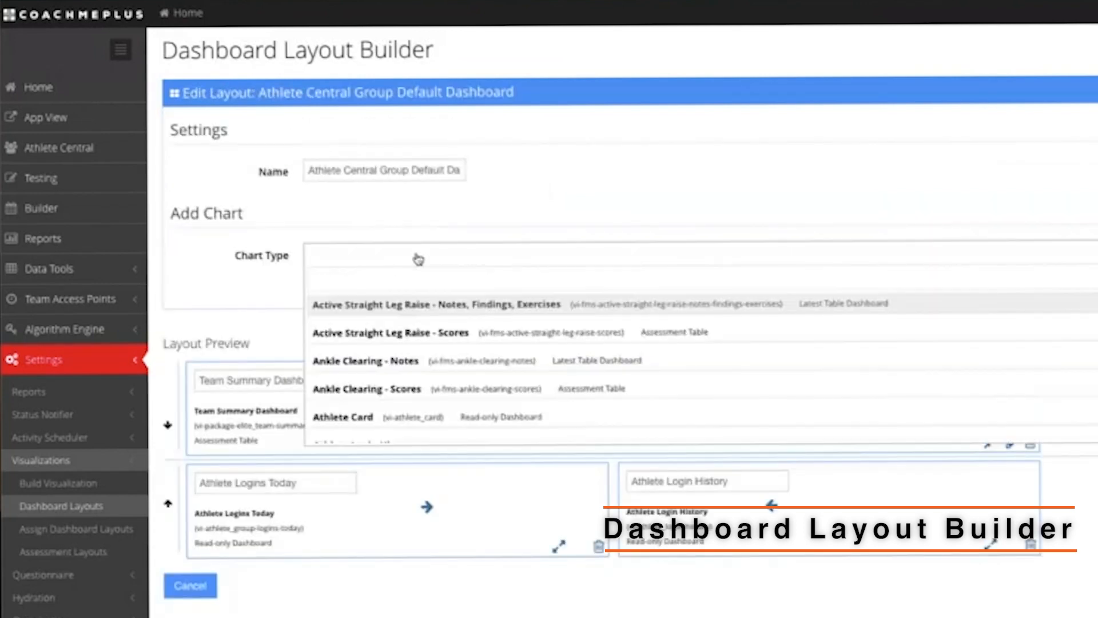
pyautogui.write('jump')
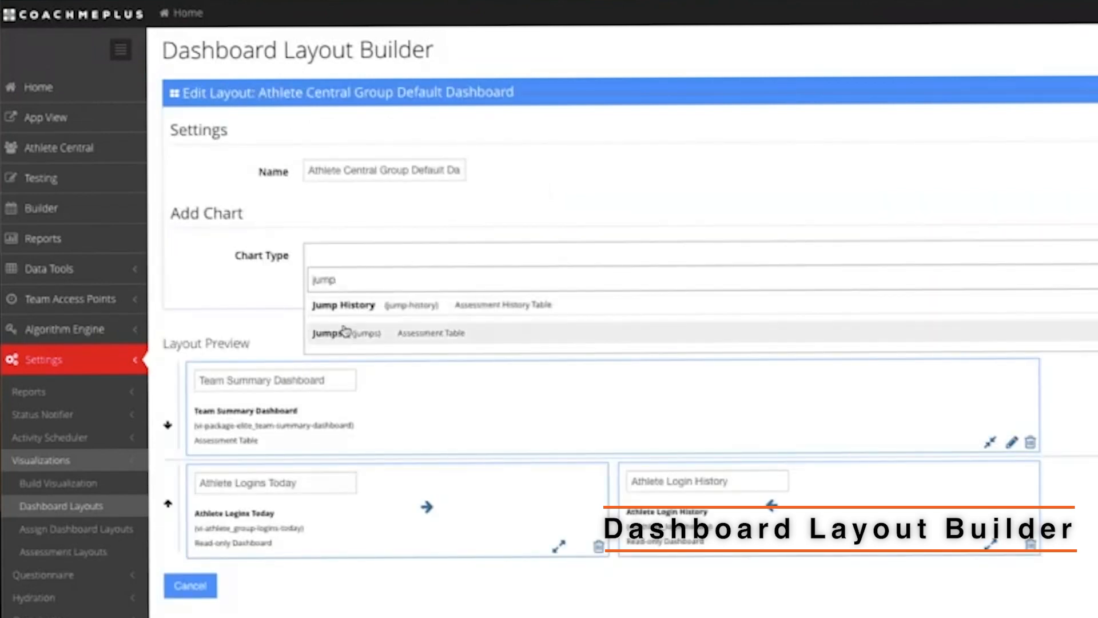
pyautogui.click(343, 326)
pyautogui.click(360, 360)
pyautogui.click(191, 394)
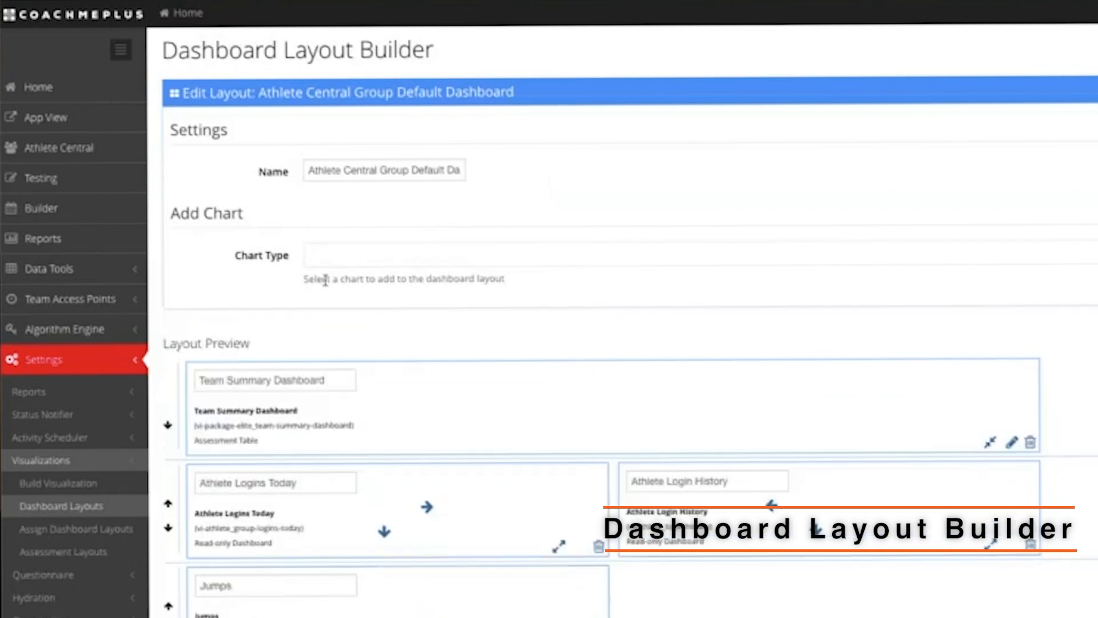
# Step: Add the Jump History table as a half-width chart to the group dashboard layout
pyautogui.click(340, 262)
pyautogui.write('jump')
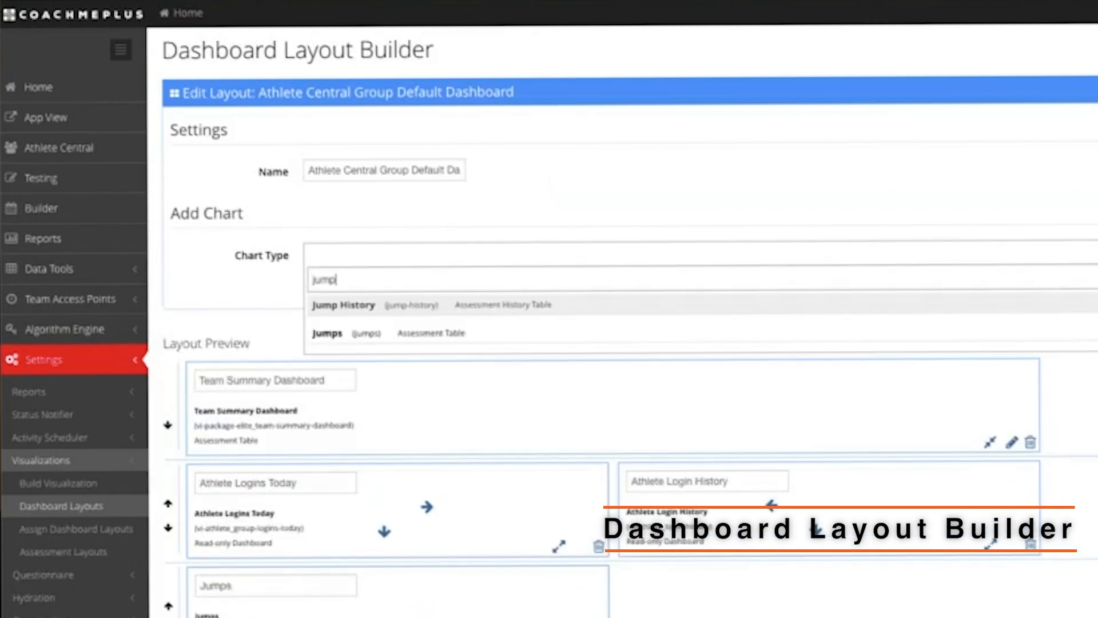
pyautogui.click(369, 304)
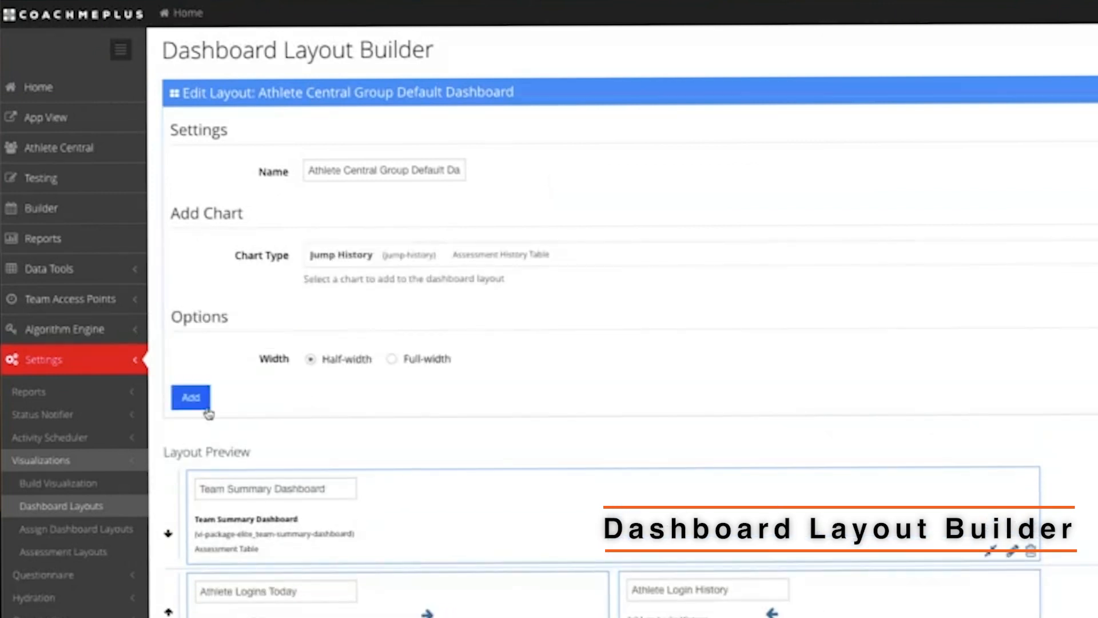
pyautogui.click(191, 396)
pyautogui.scroll(-3, 568, 318)
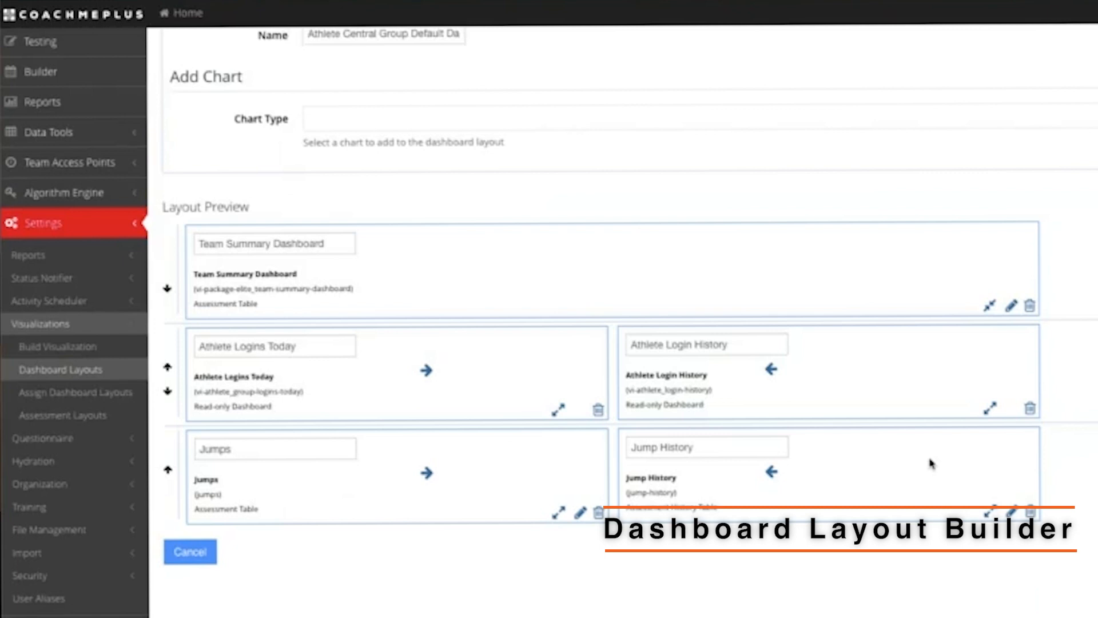
# Step: Close the group dashboard layout and open the Athlete Central Individual Default Dashboard layout for editing
pyautogui.click(186, 552)
pyautogui.click(395, 143)
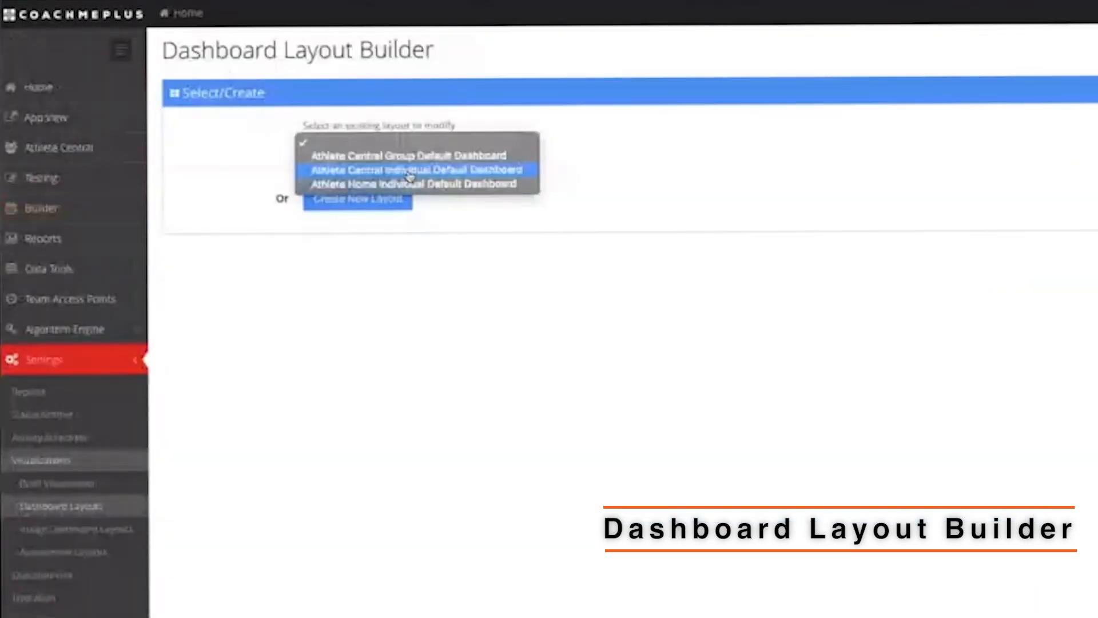
pyautogui.click(410, 170)
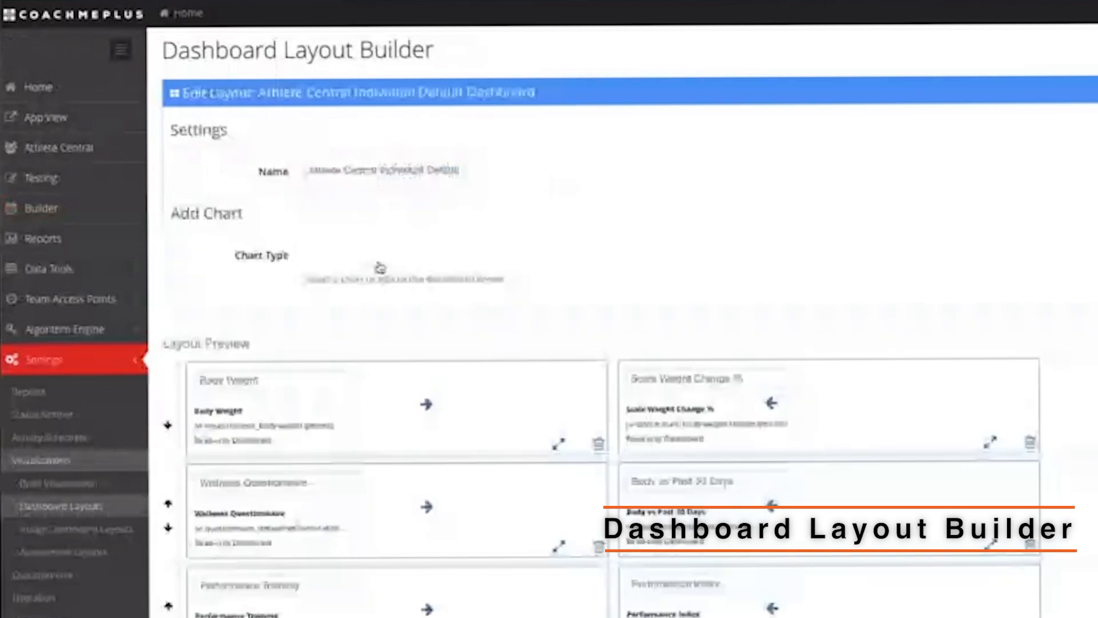
# Step: Find the Jumps assessment table with "ju" and add it to the individual dashboard layout
pyautogui.click(380, 267)
pyautogui.write('ju')
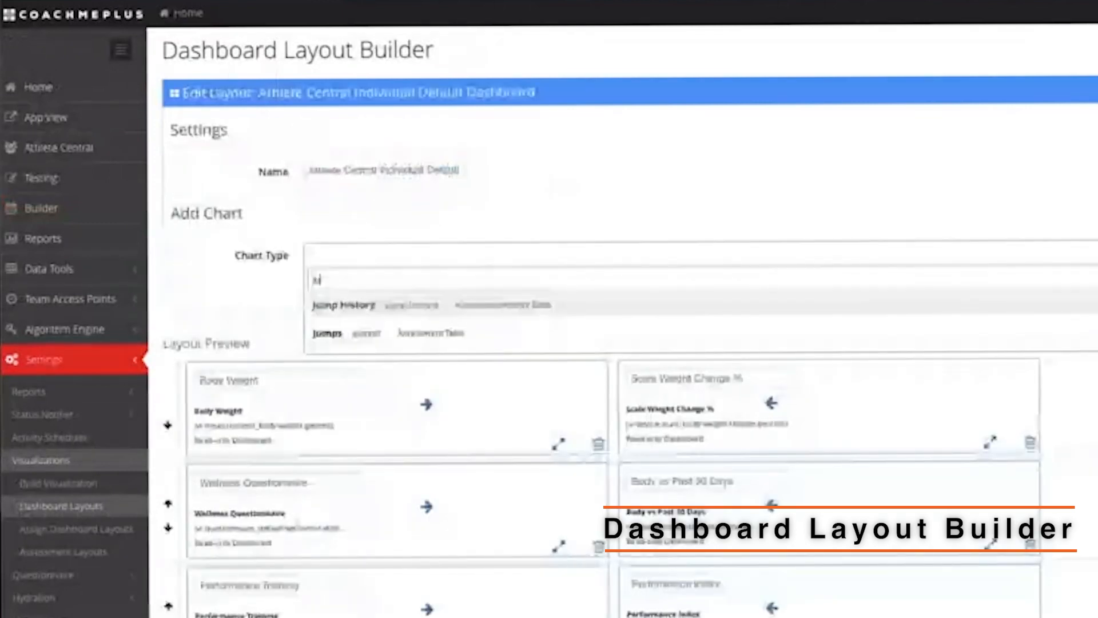
pyautogui.click(328, 334)
pyautogui.click(191, 396)
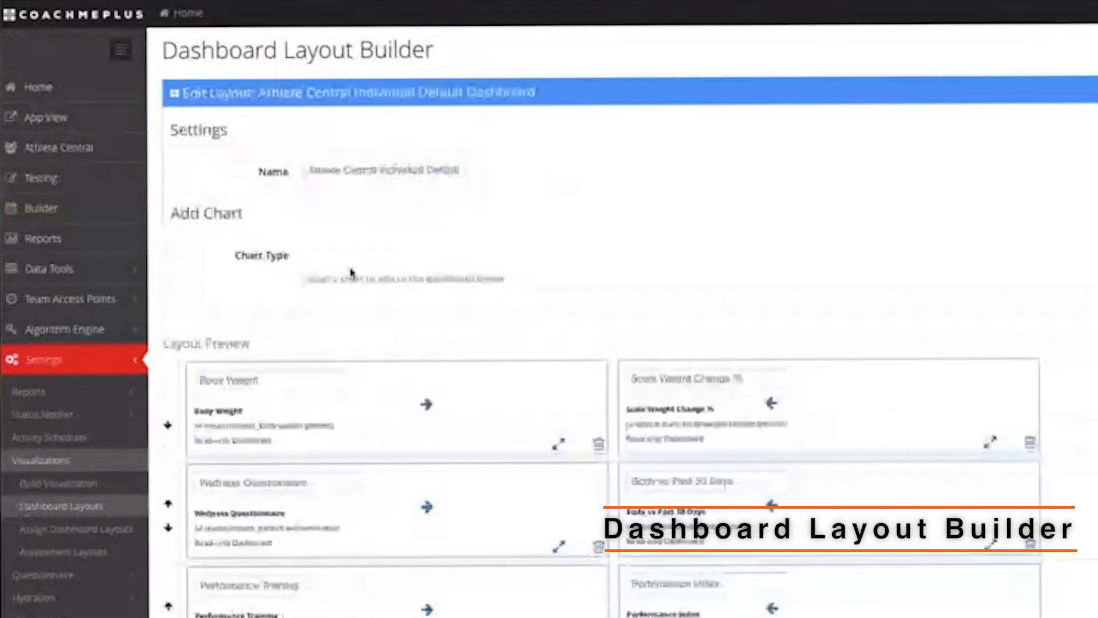
# Step: Add the Jump History table as a half-width chart to the individual dashboard layout
pyautogui.click(352, 275)
pyautogui.write('jump')
pyautogui.click(354, 305)
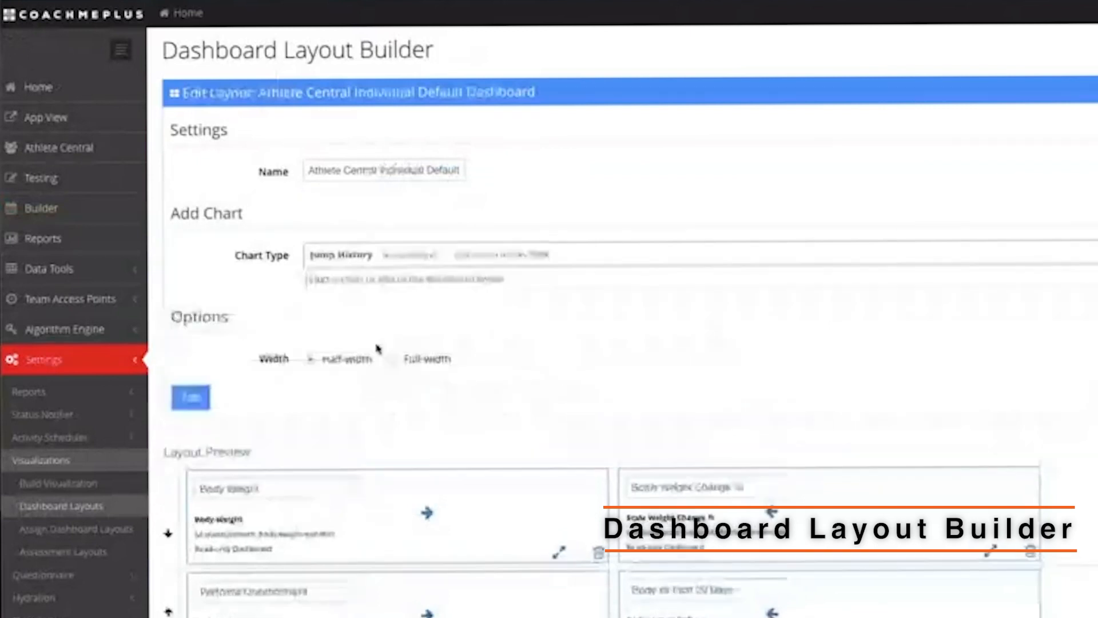
pyautogui.click(191, 397)
pyautogui.scroll(-3, 543, 429)
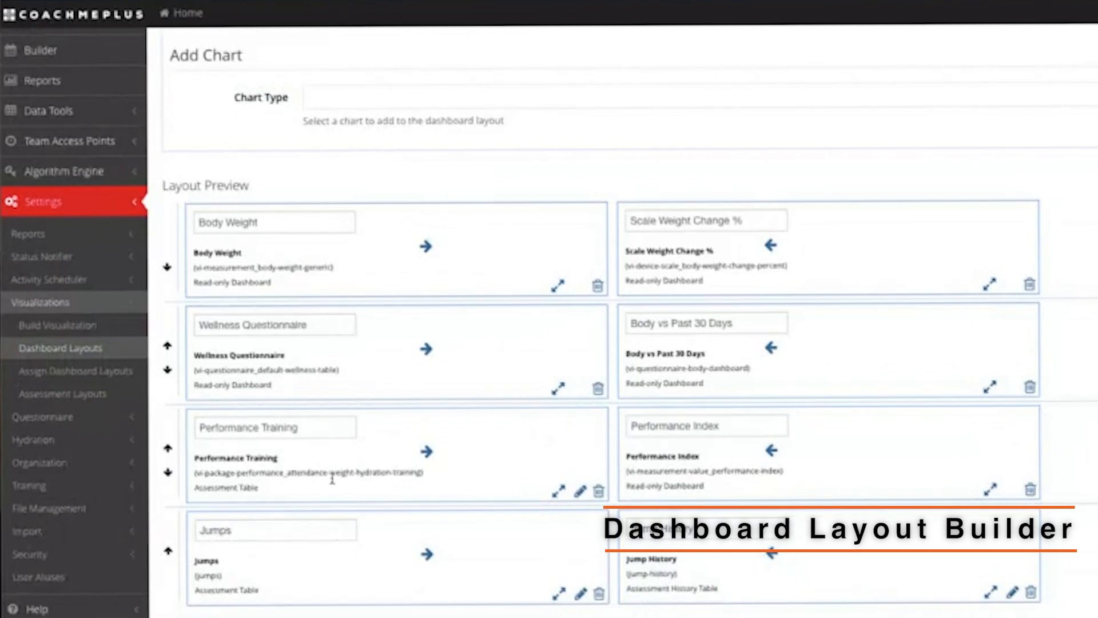
# Step: Leave the individual dashboard layout and open the Assessment Monitor from the team access points
pyautogui.scroll(3, 306, 441)
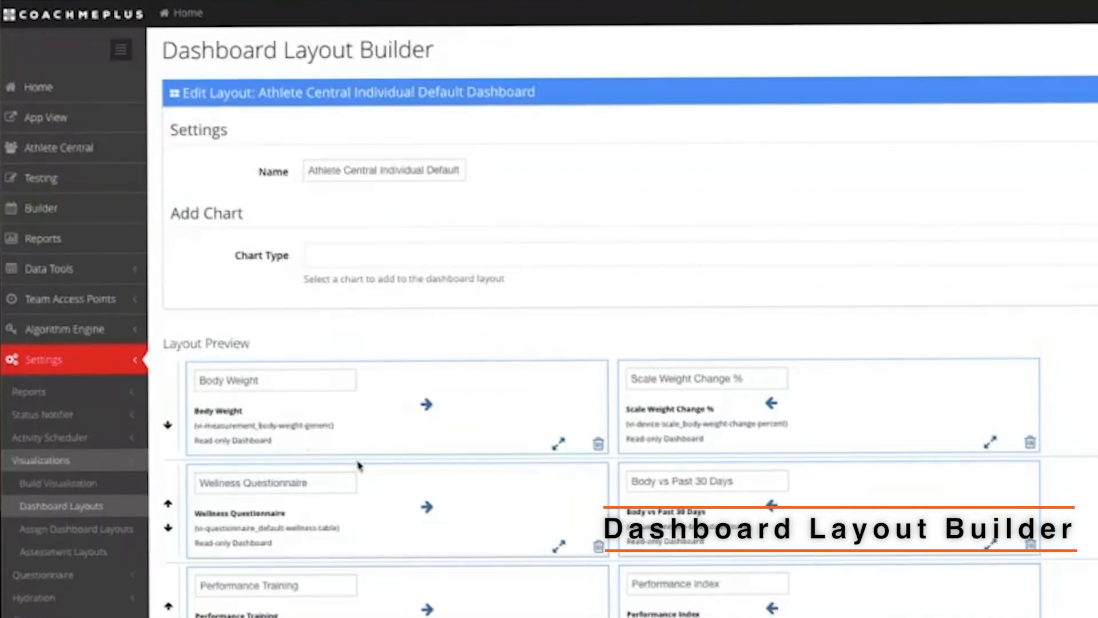
pyautogui.scroll(-1, 359, 466)
pyautogui.click(83, 288)
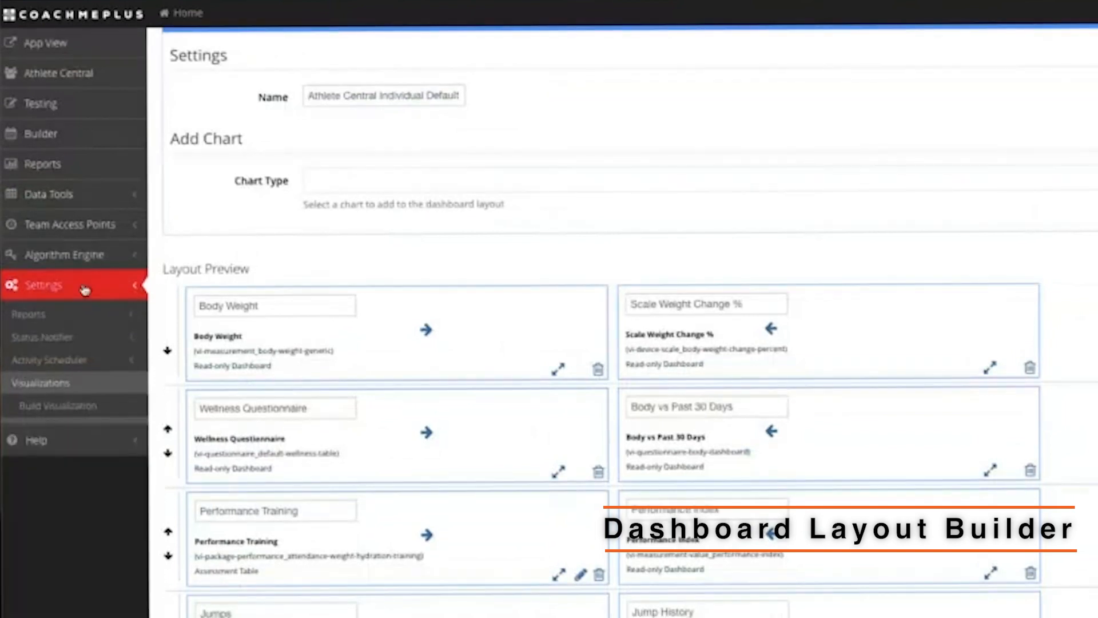
pyautogui.click(123, 144)
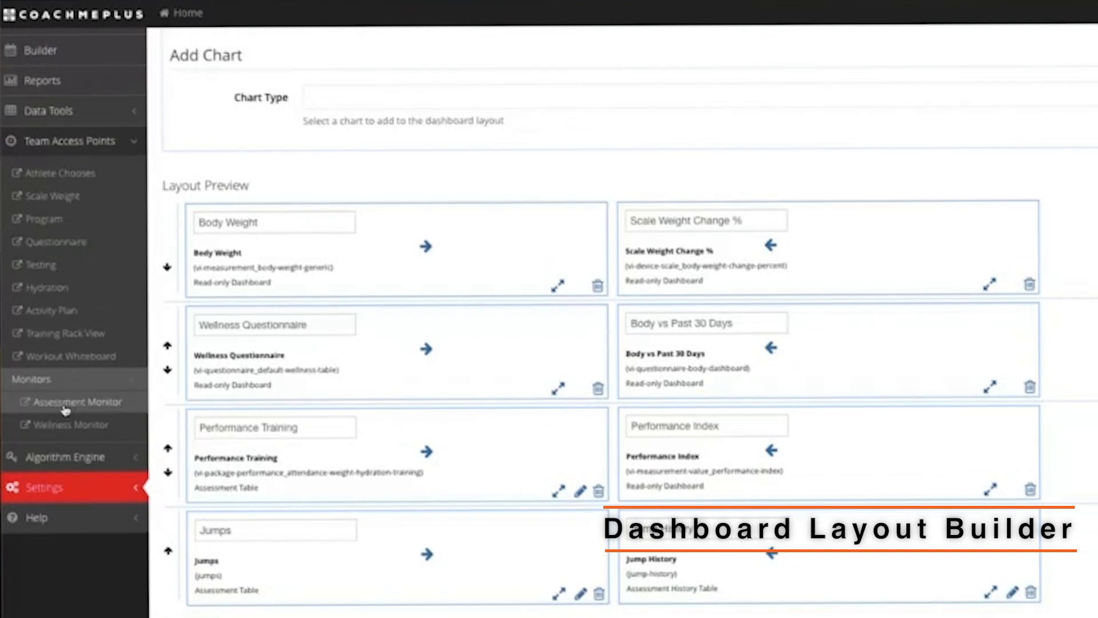
pyautogui.click(83, 380)
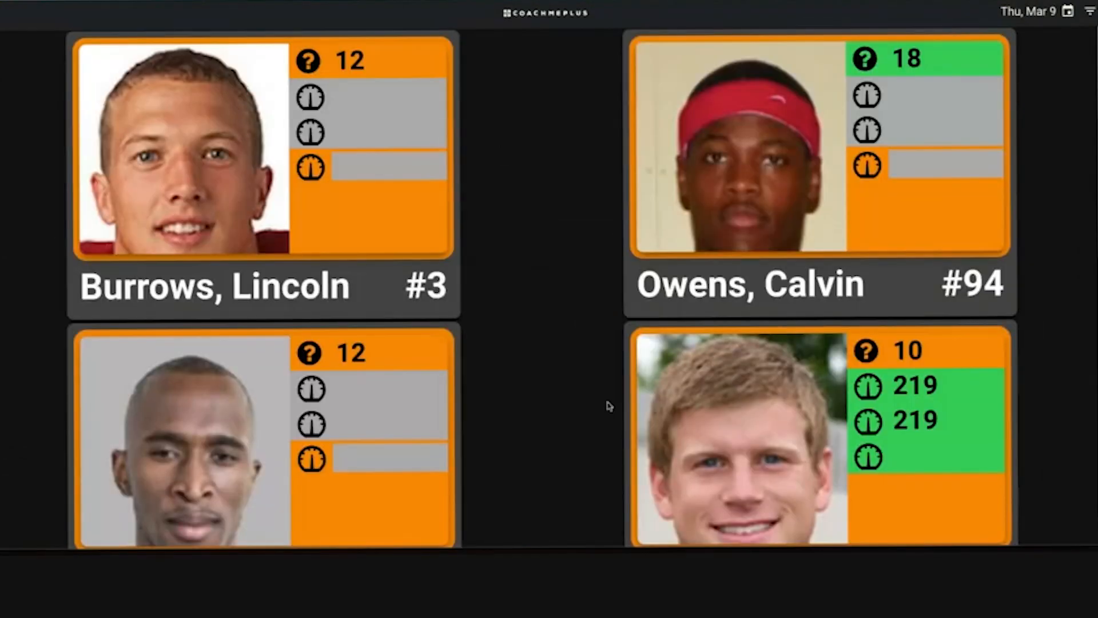
# Step: Examine the athlete cards on the monitor with their questionnaire and weight statuses
pyautogui.scroll(-1, 607, 403)
pyautogui.scroll(1, 606, 405)
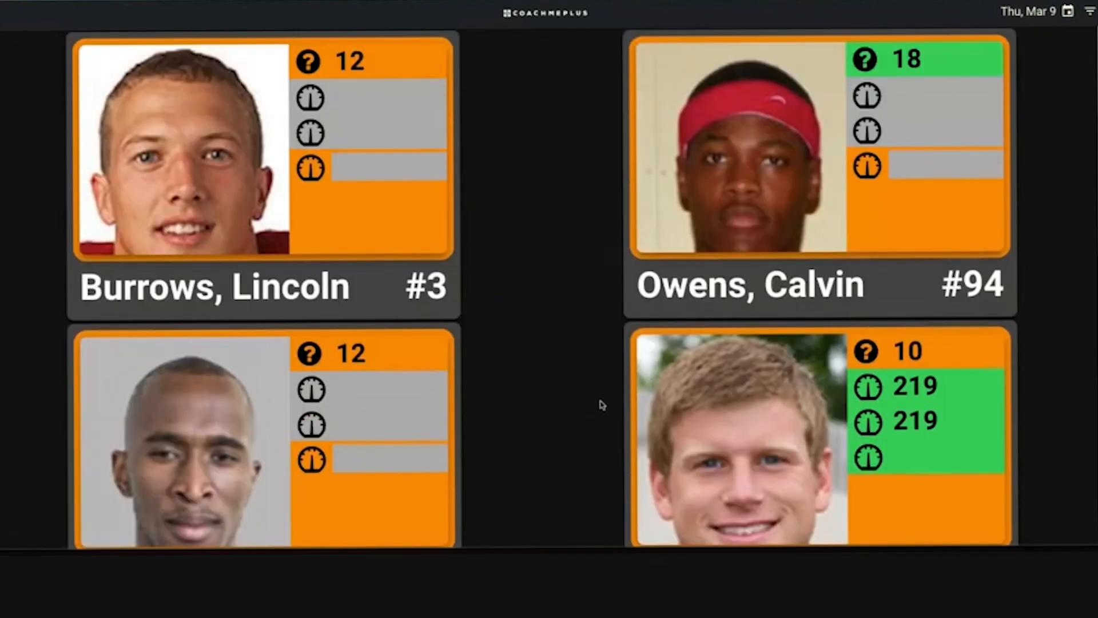
pyautogui.scroll(-1, 602, 405)
pyautogui.scroll(1, 572, 399)
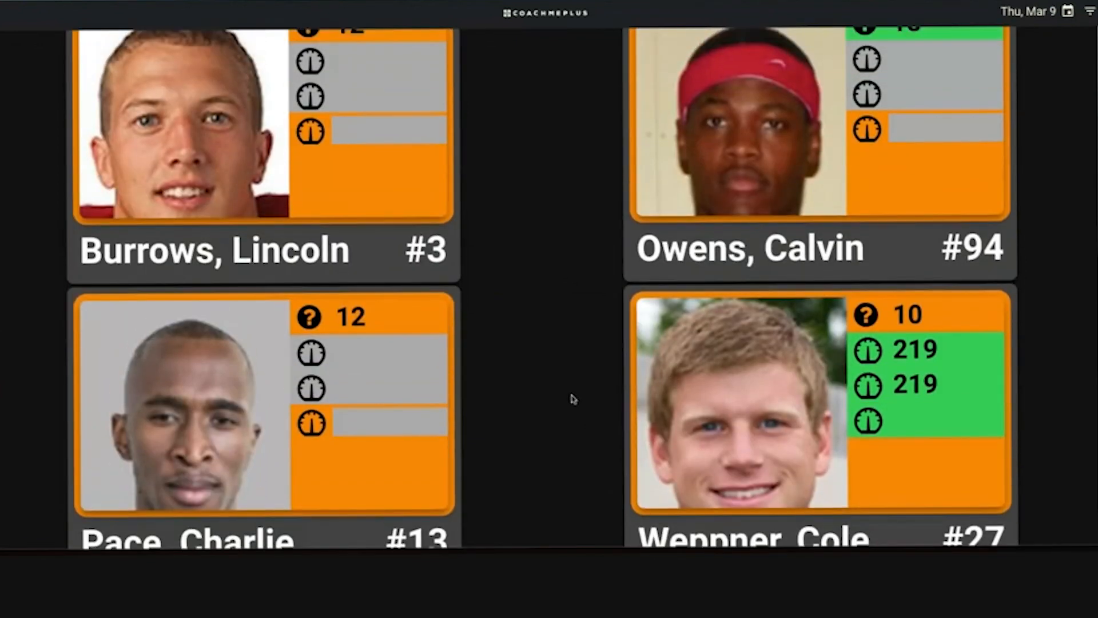
pyautogui.scroll(1, 571, 397)
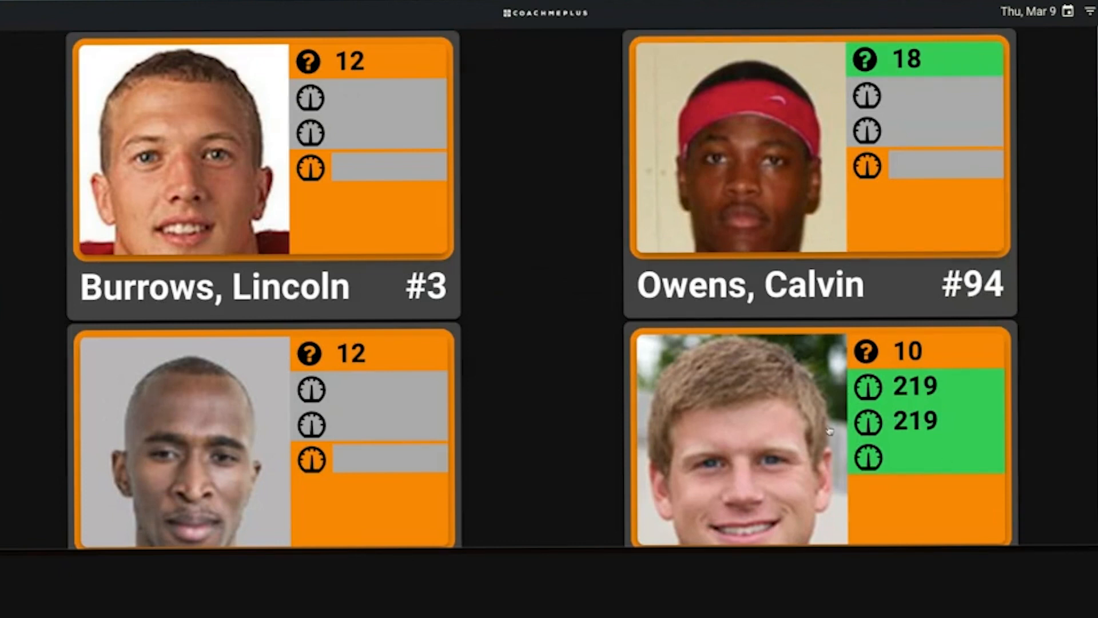
pyautogui.scroll(-1, 829, 430)
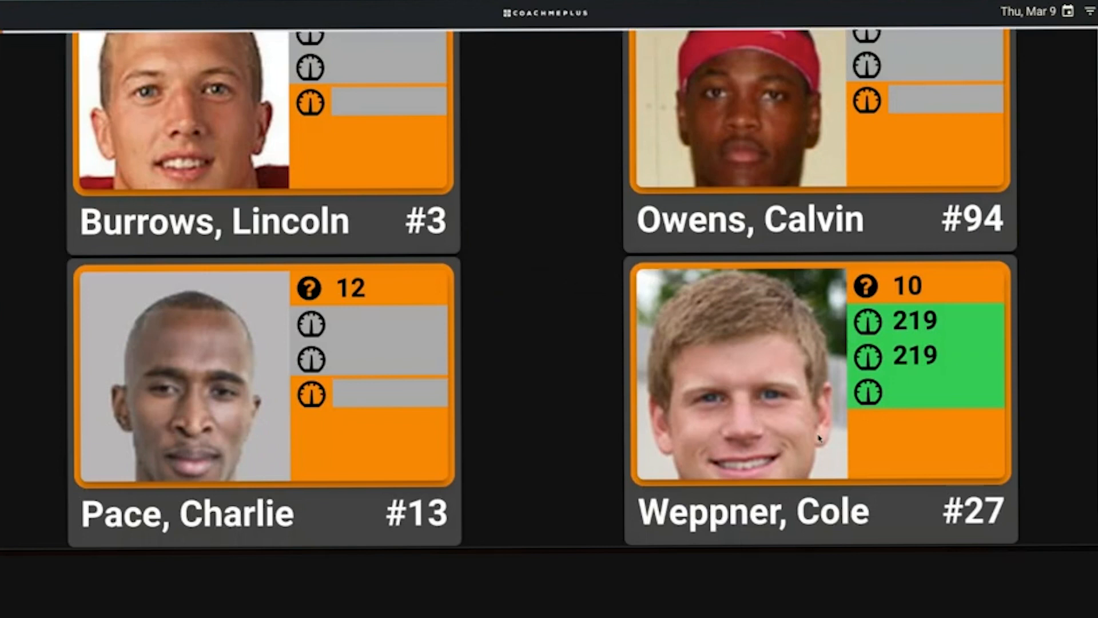
pyautogui.scroll(1, 819, 438)
# Step: Filter the monitor to the Extra [DEMO] team and set the monitor date to March 8, 2023
pyautogui.click(1090, 12)
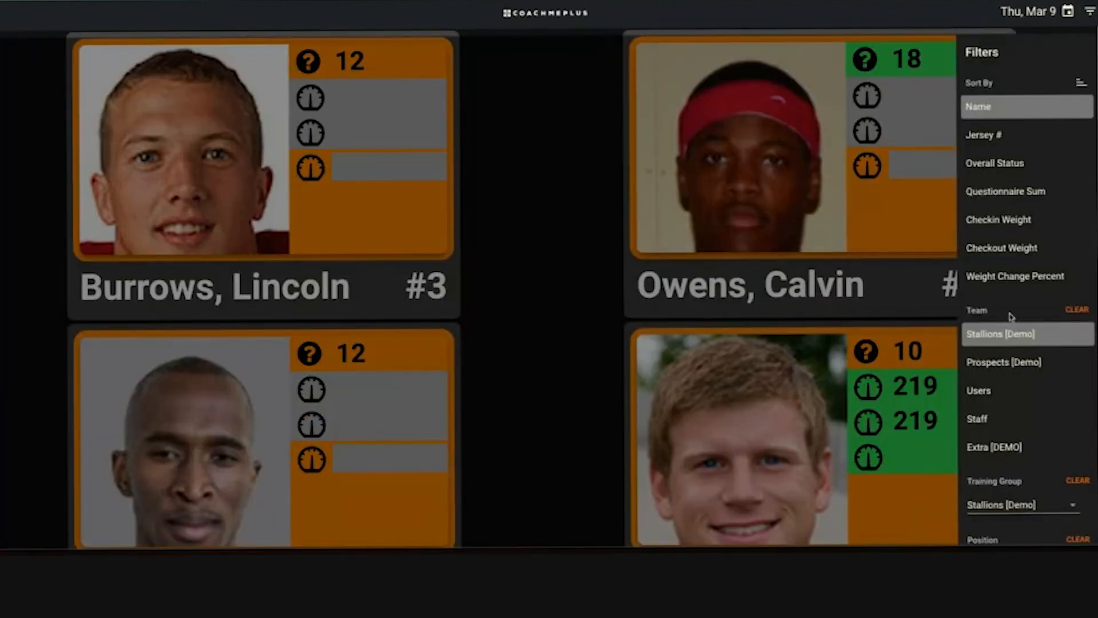
pyautogui.click(1001, 448)
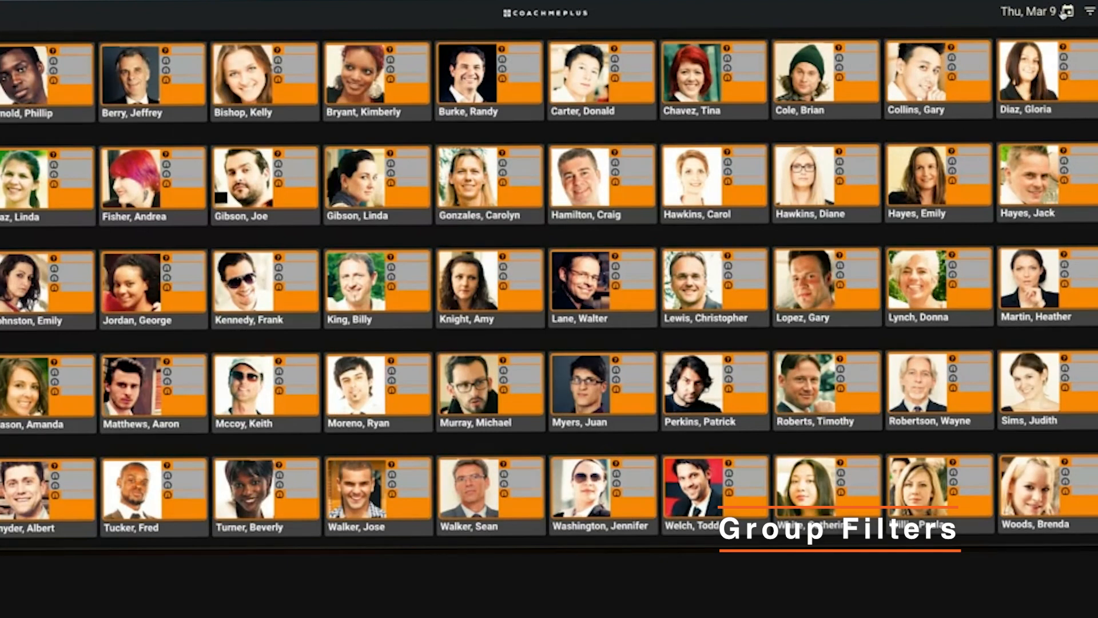
pyautogui.click(1065, 13)
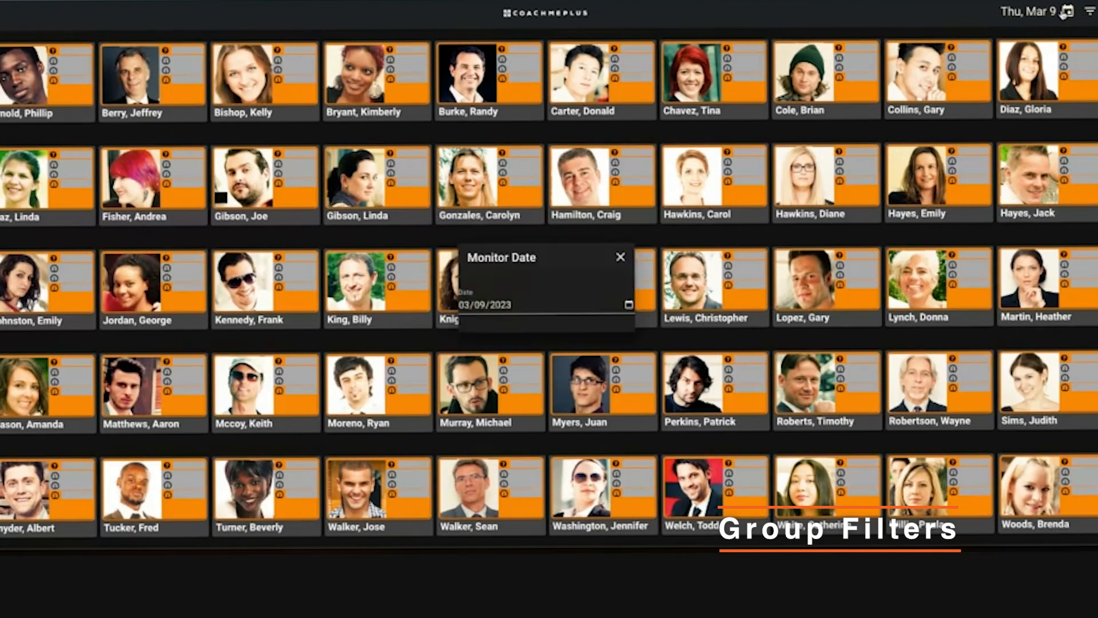
pyautogui.click(629, 307)
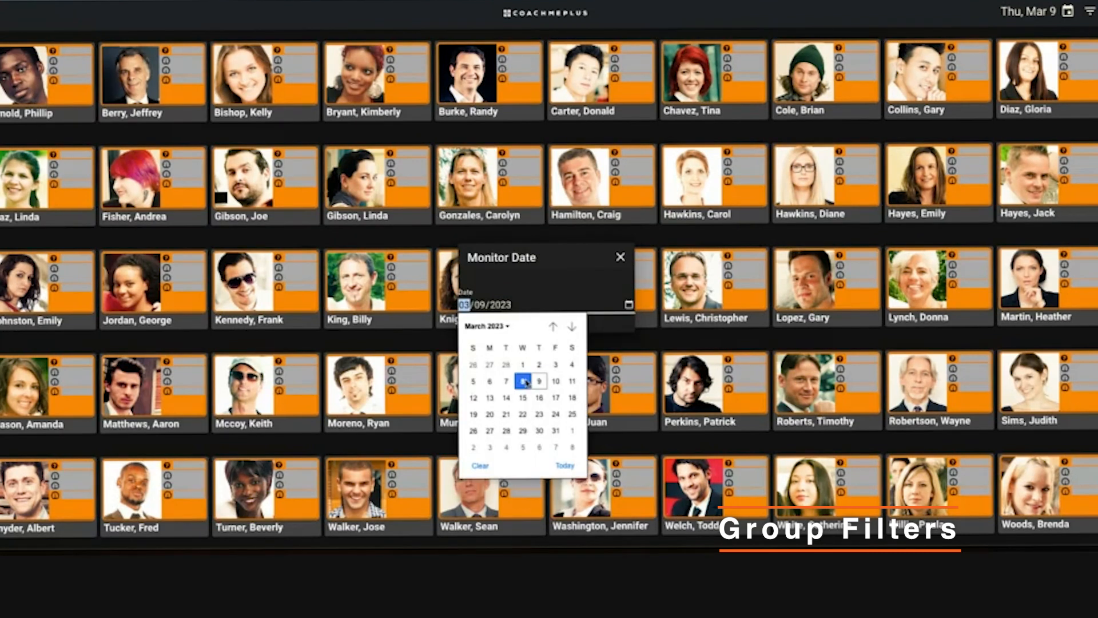
pyautogui.click(523, 381)
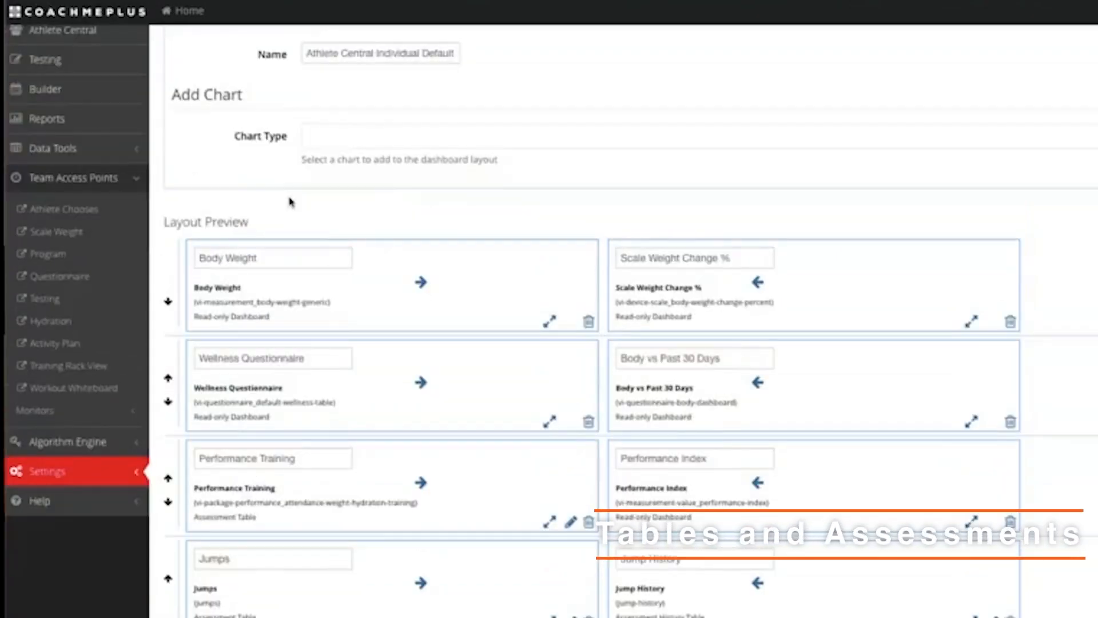
# Step: Open the group dashboard of Stallions [Demo] and examine its Jumps and Jump History tables
pyautogui.scroll(-3, 344, 514)
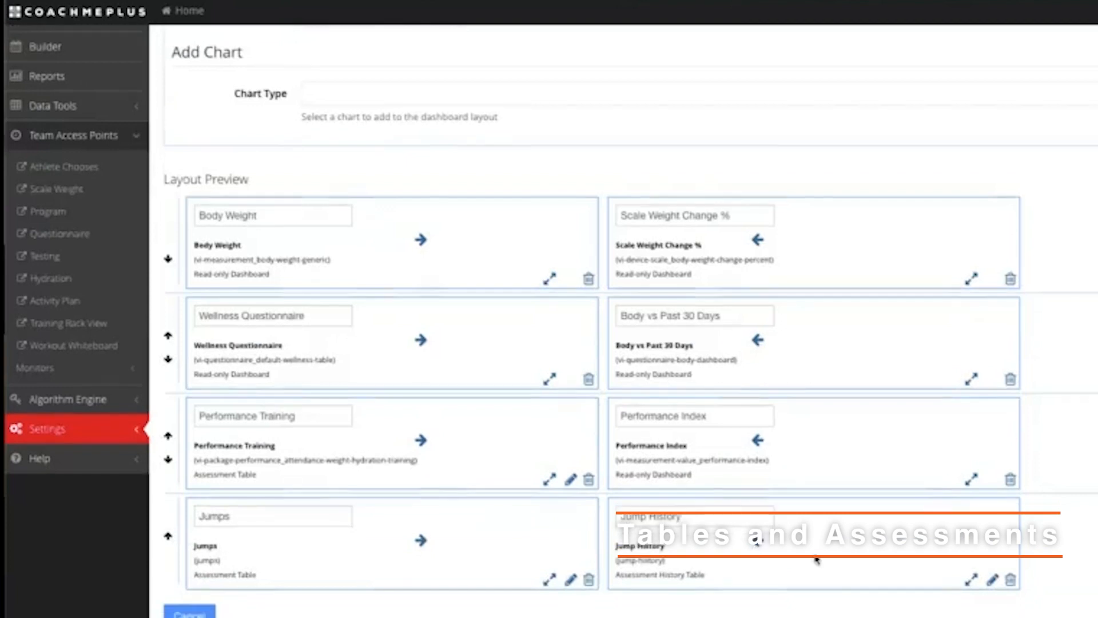
pyautogui.scroll(3, 816, 560)
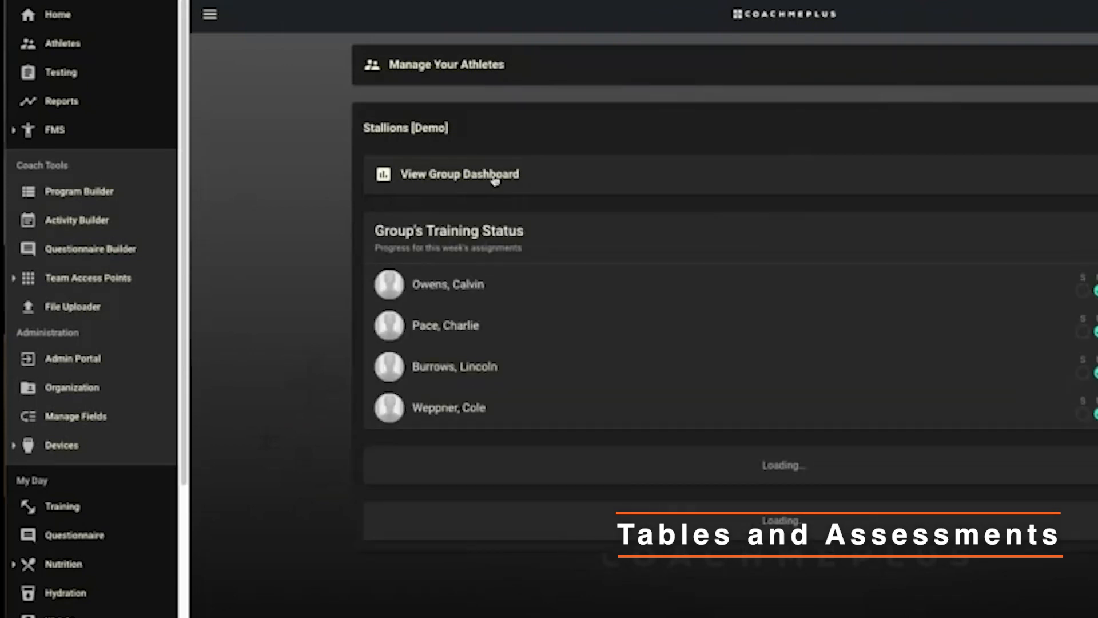
pyautogui.click(493, 177)
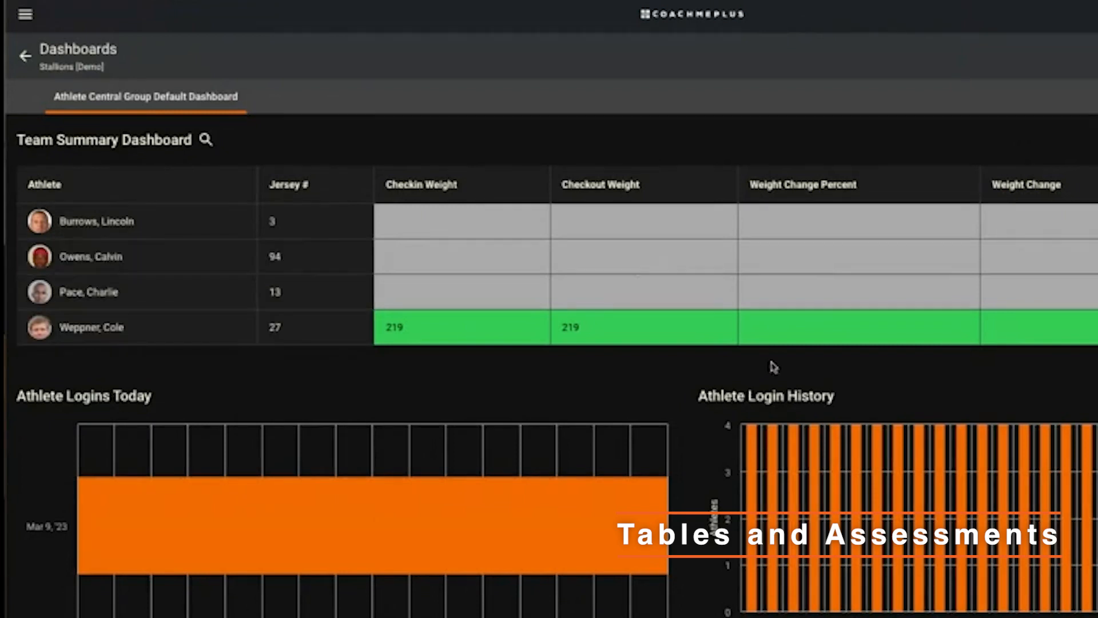
pyautogui.scroll(-7, 772, 367)
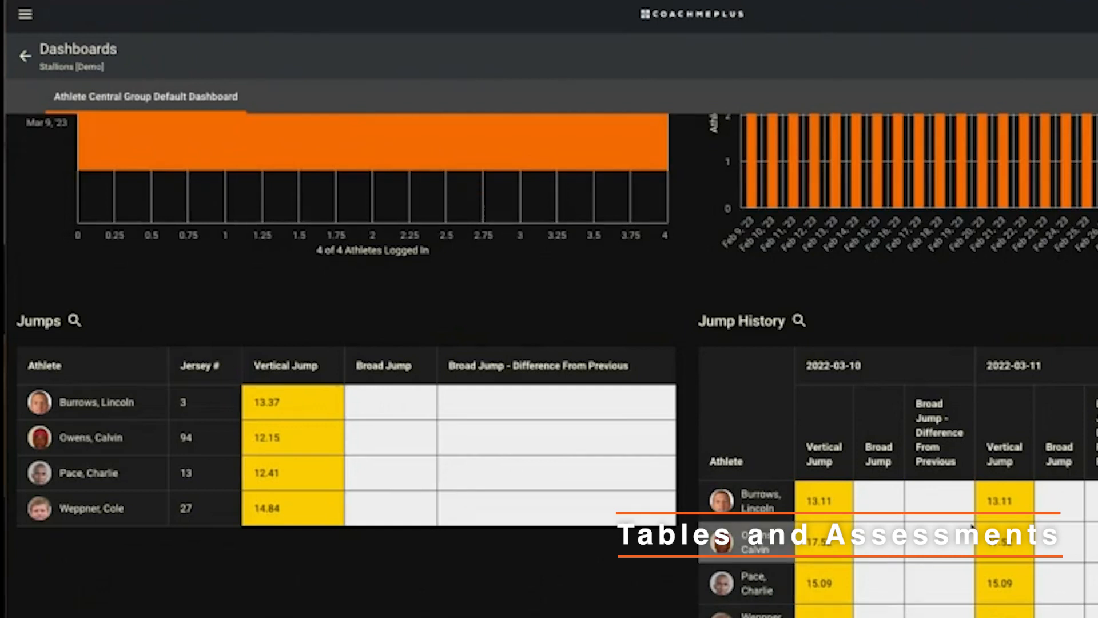
pyautogui.scroll(7, 895, 411)
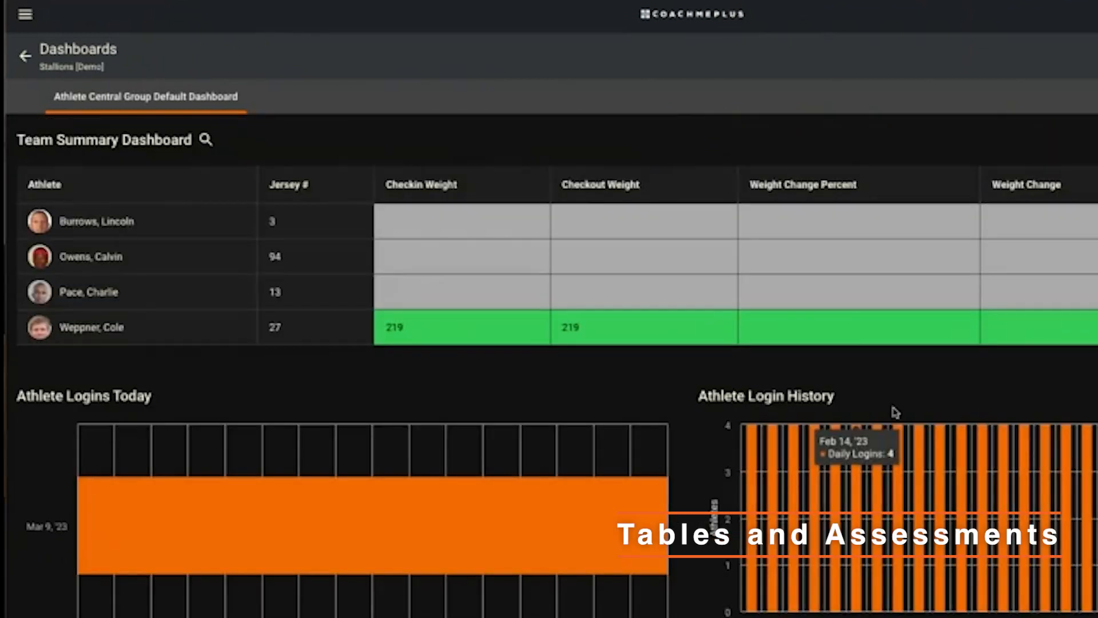
pyautogui.scroll(-2, 150, 280)
pyautogui.scroll(-4, 152, 282)
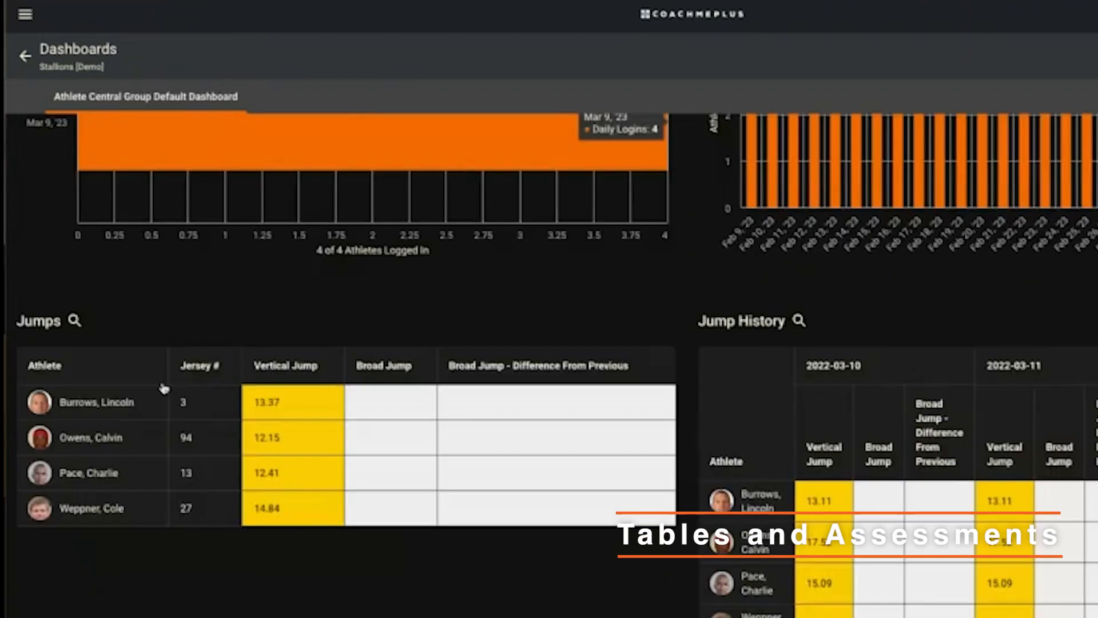
# Step: Open the first listed athlete's individual dashboard from the Jumps table and examine its charts, Jumps table and Jump History table
pyautogui.click(41, 410)
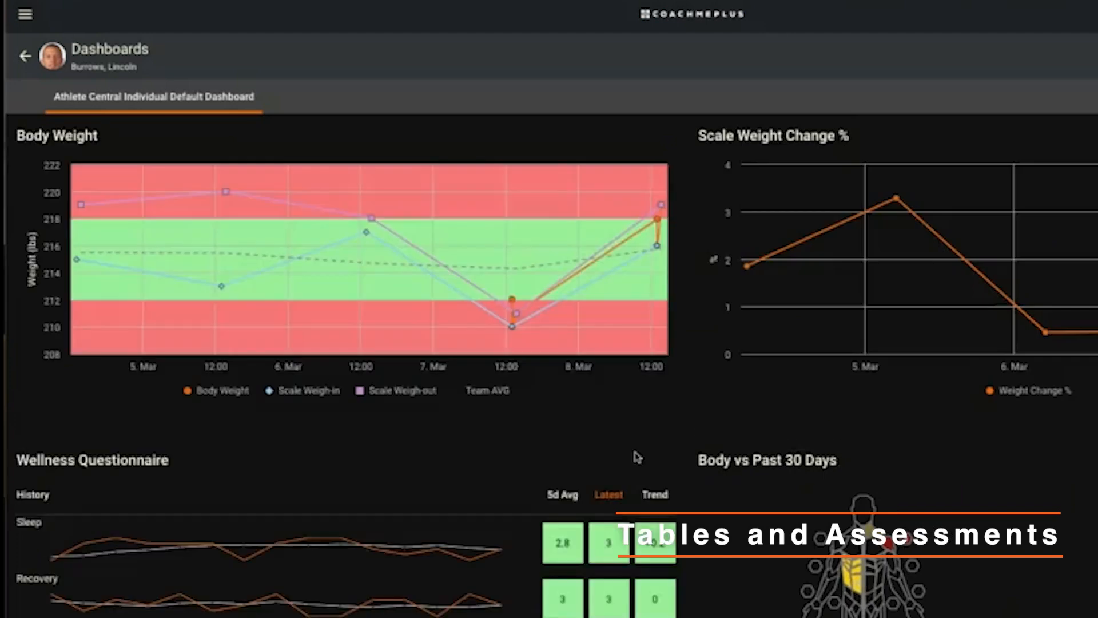
pyautogui.scroll(-9, 620, 458)
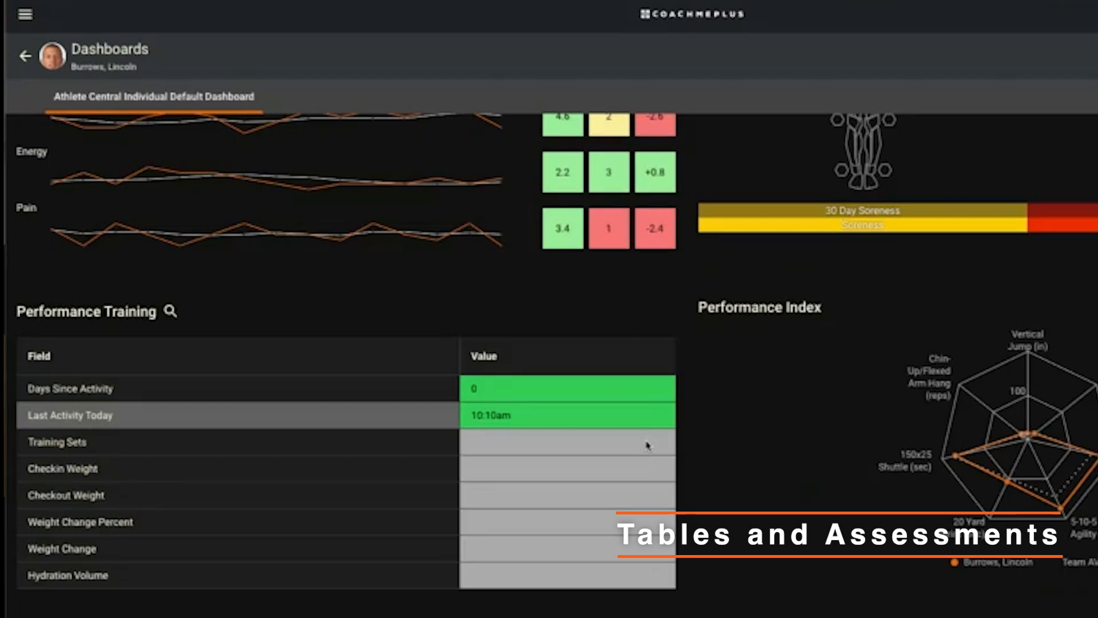
pyautogui.scroll(-4, 647, 446)
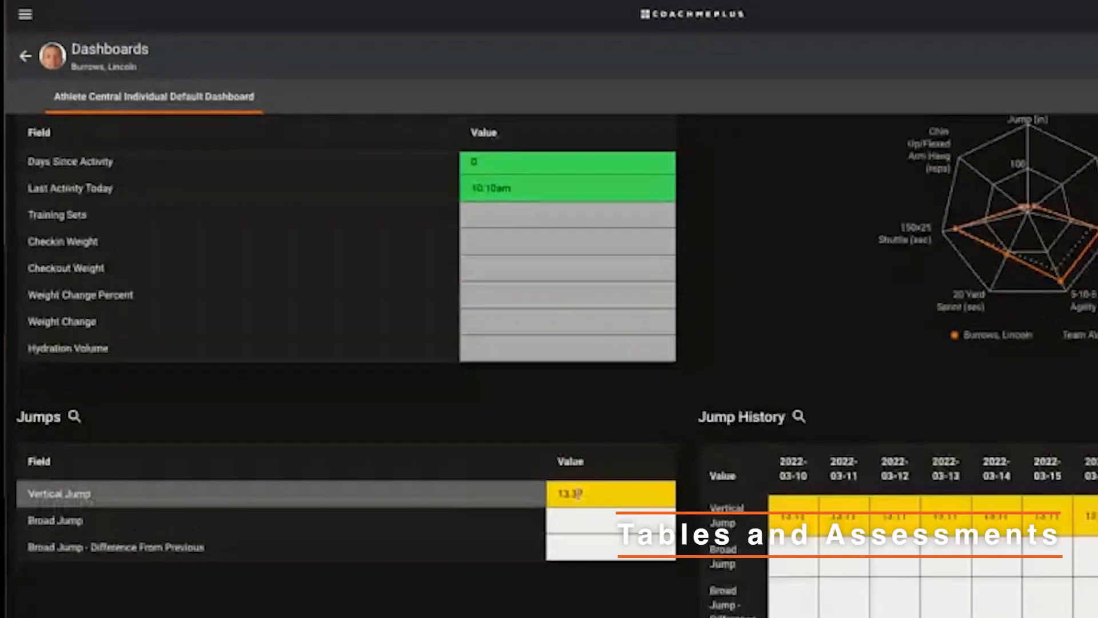
pyautogui.scroll(-1, 835, 591)
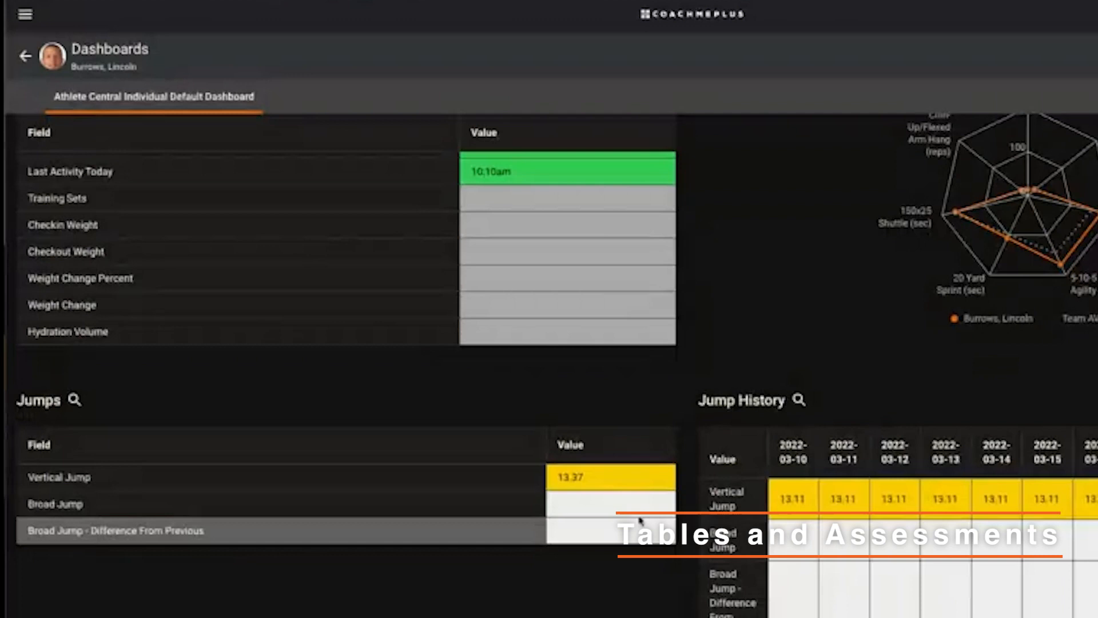
pyautogui.scroll(10, 652, 512)
pyautogui.scroll(4, 676, 495)
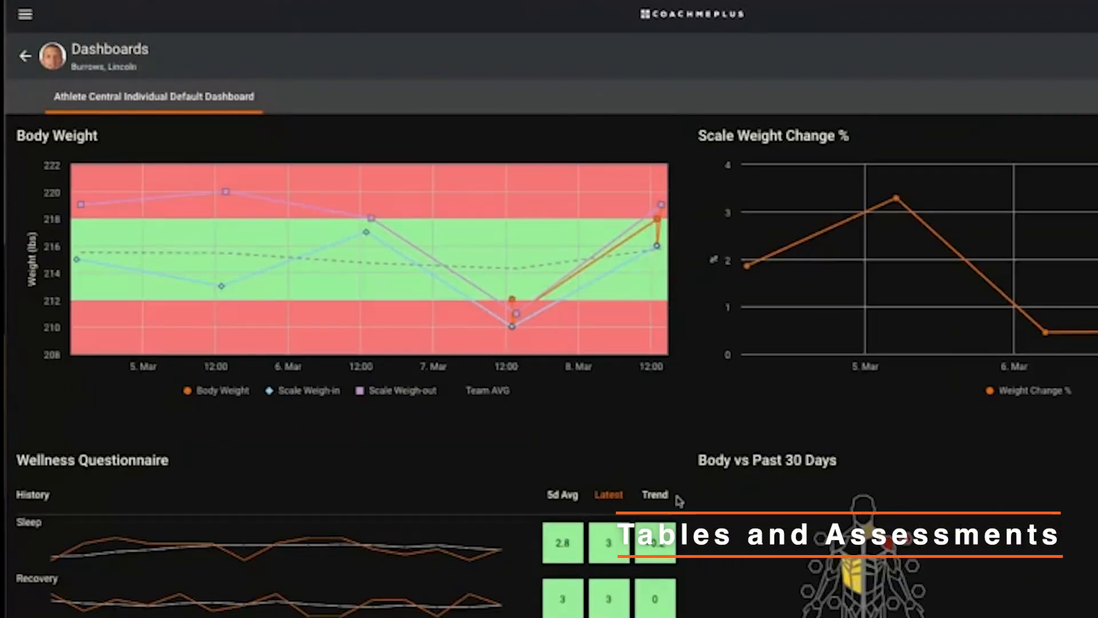
pyautogui.scroll(-13, 701, 454)
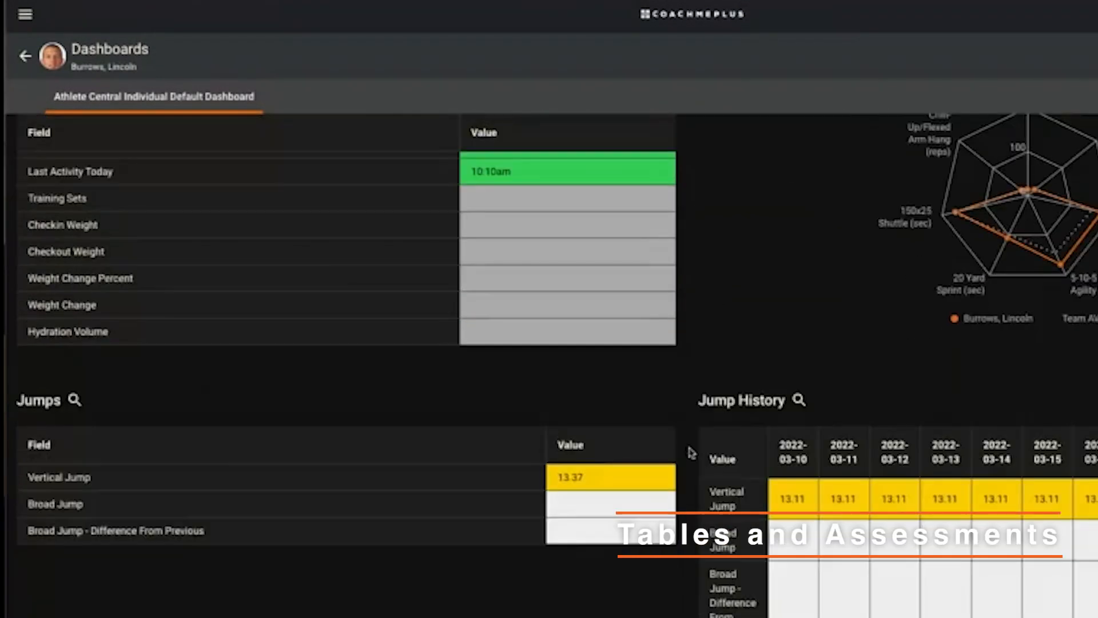
pyautogui.scroll(13, 690, 453)
pyautogui.scroll(-13, 689, 452)
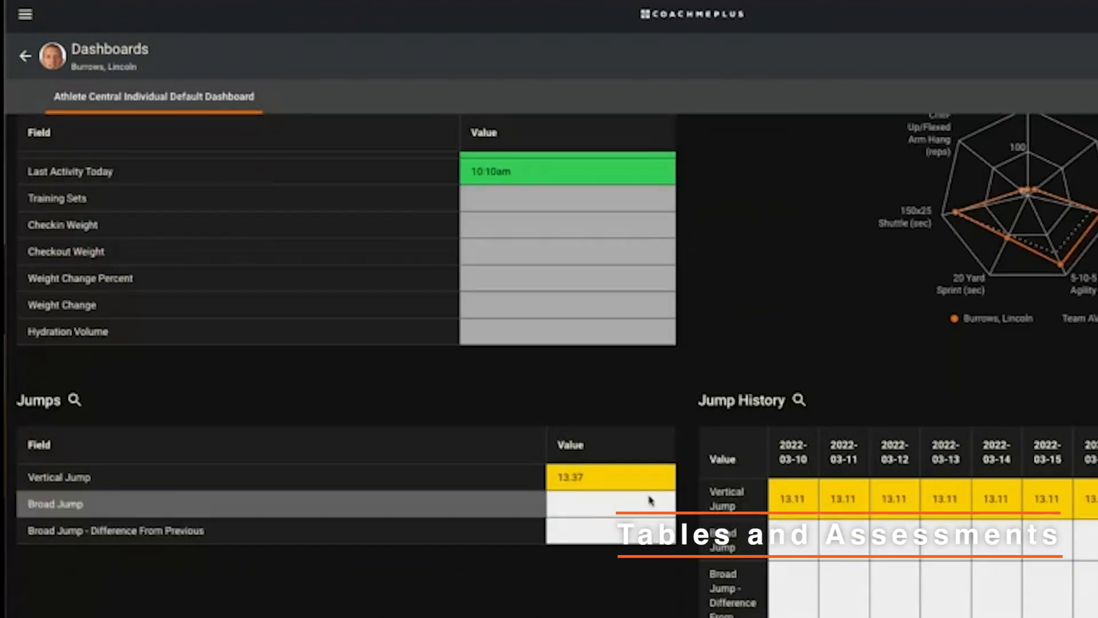
pyautogui.scroll(7, 706, 441)
pyautogui.scroll(6, 707, 439)
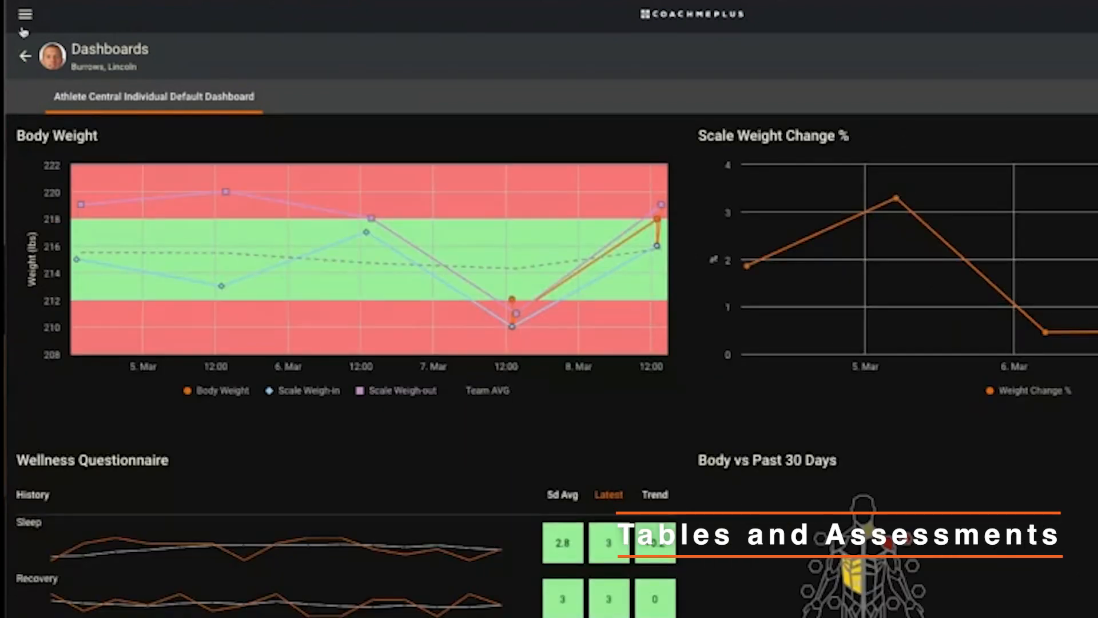
# Step: Leave the dashboards for the coach's home page and switch to the admin portal
pyautogui.click(26, 57)
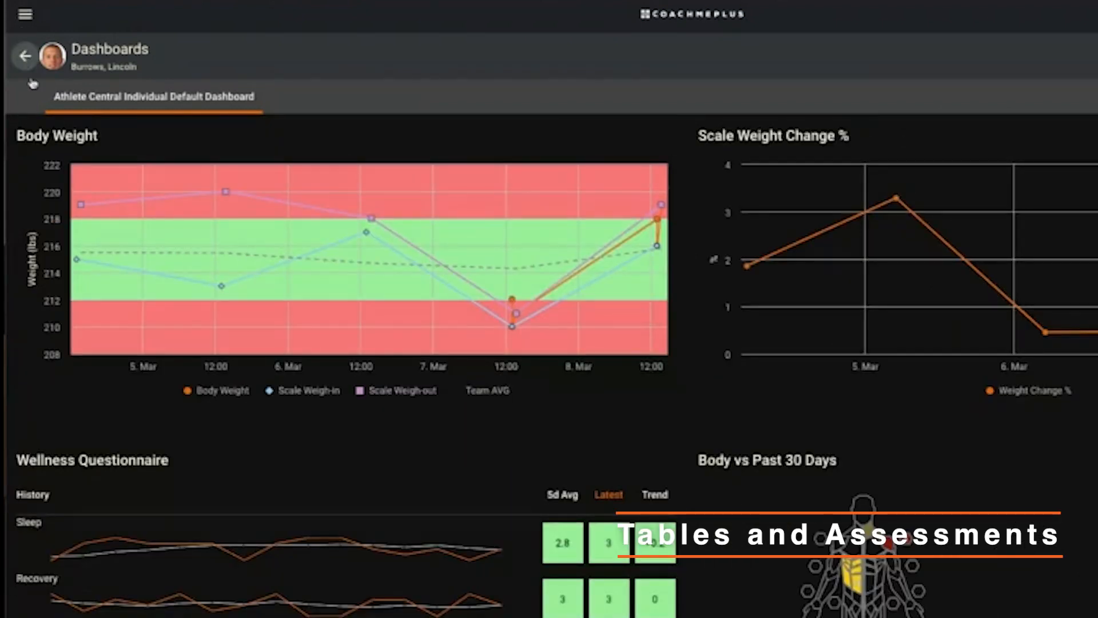
pyautogui.click(26, 56)
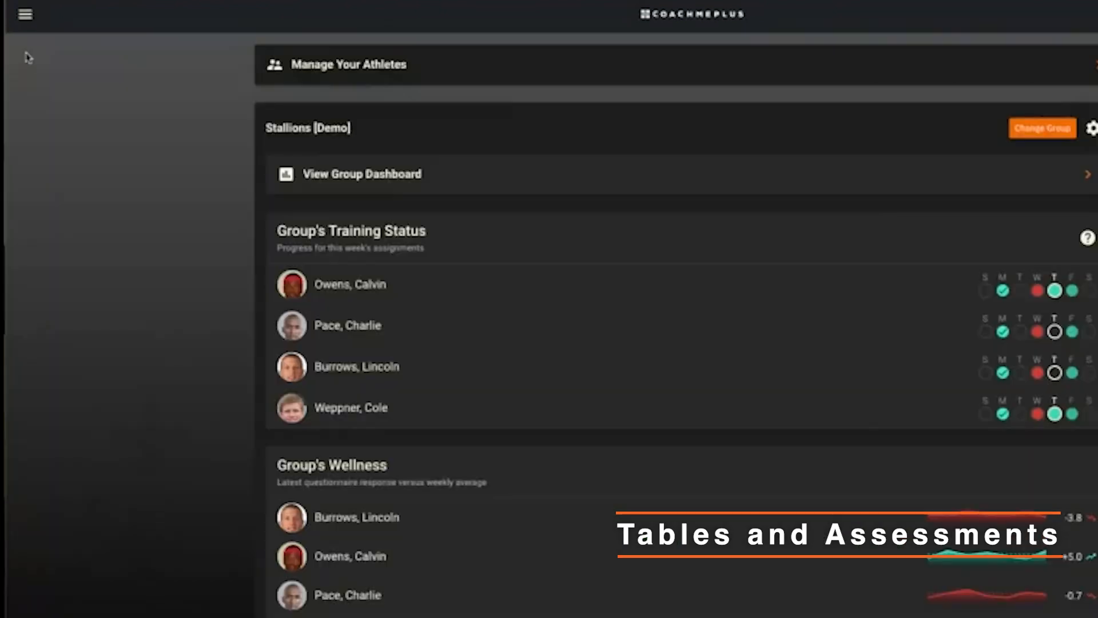
pyautogui.click(27, 21)
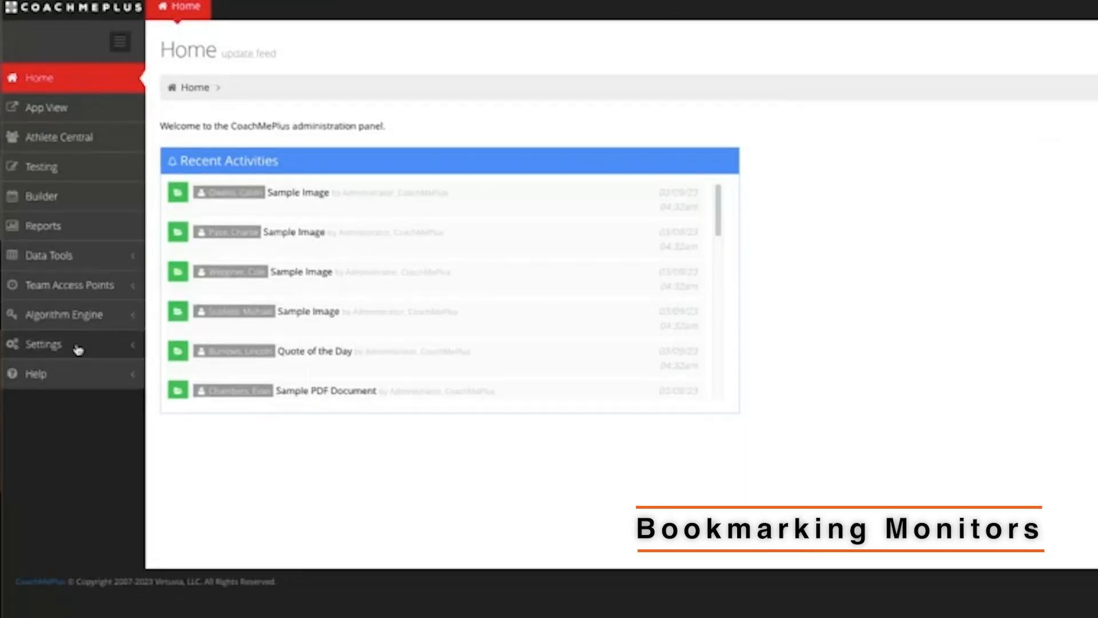
# Step: Open the iOS automatic login link builder for the Firstbeat Computer device and examine its user, action and sorting options
pyautogui.click(74, 343)
pyautogui.scroll(-1, 44, 487)
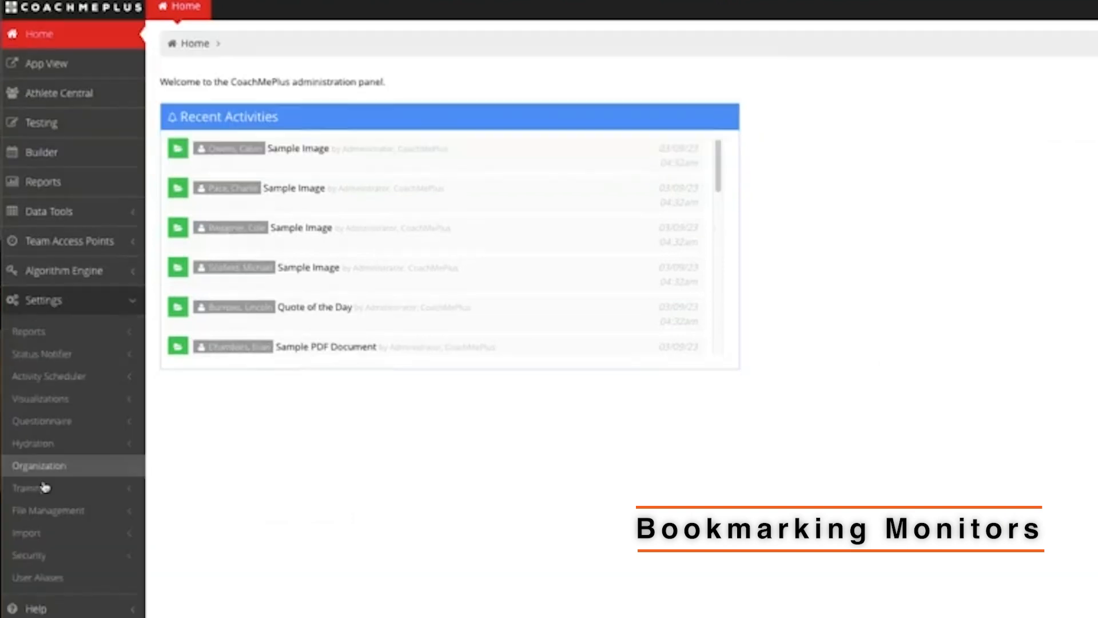
pyautogui.click(56, 557)
pyautogui.scroll(-3, 513, 464)
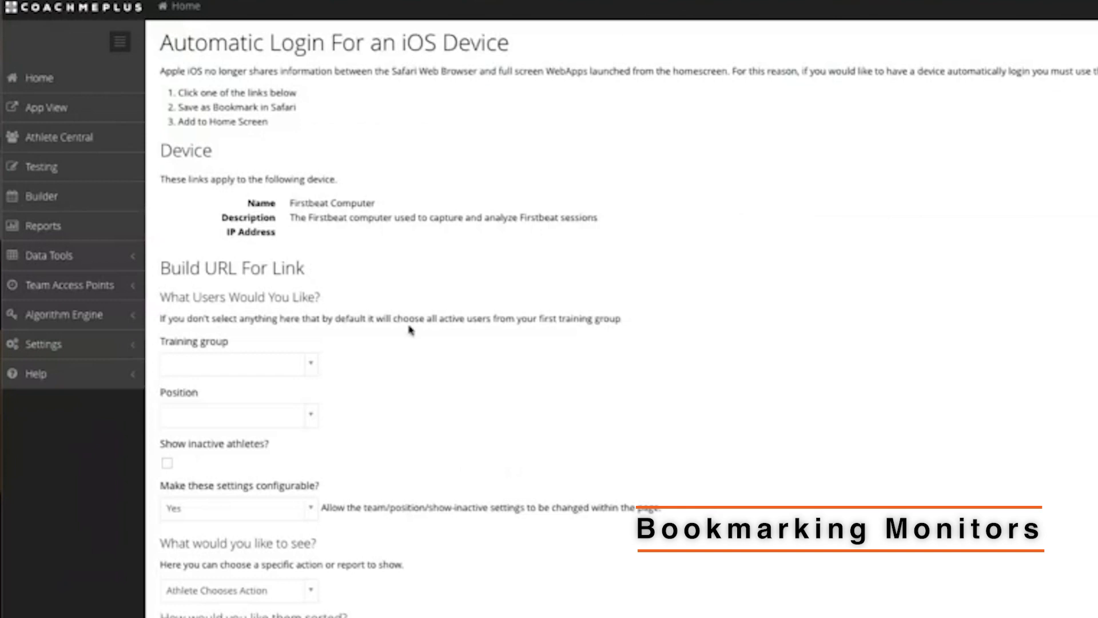
pyautogui.scroll(-1, 343, 367)
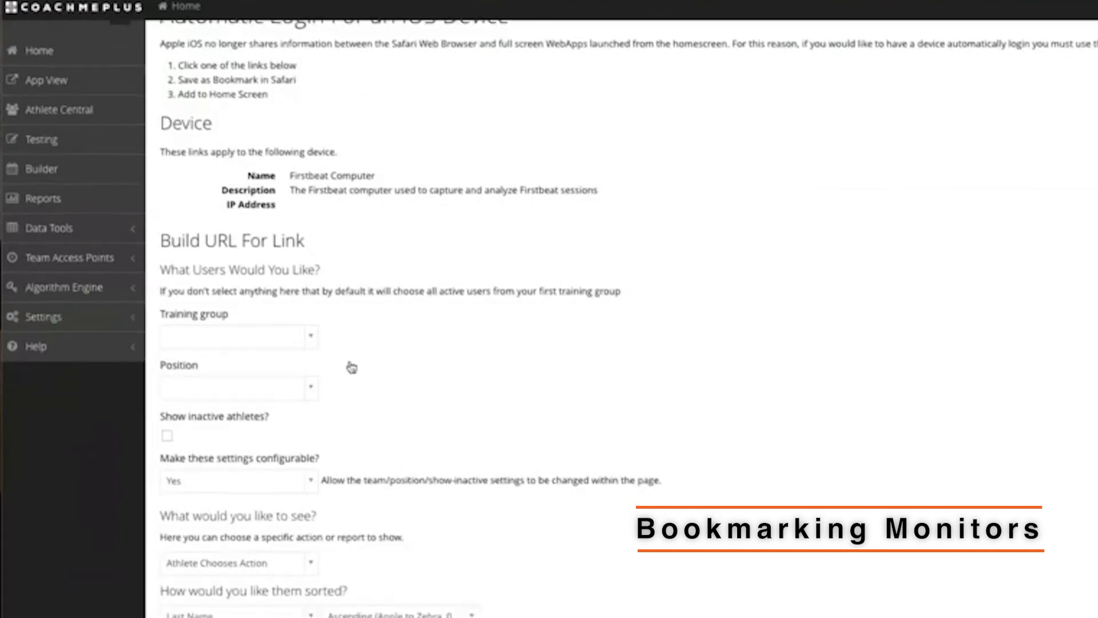
pyautogui.scroll(-4, 364, 349)
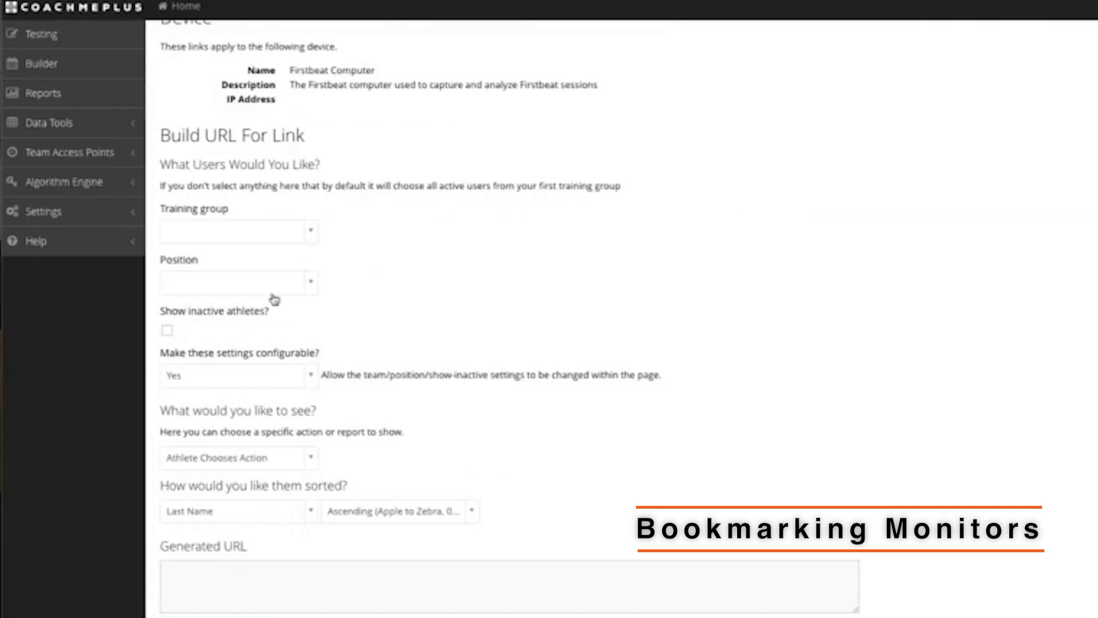
pyautogui.scroll(-1, 380, 369)
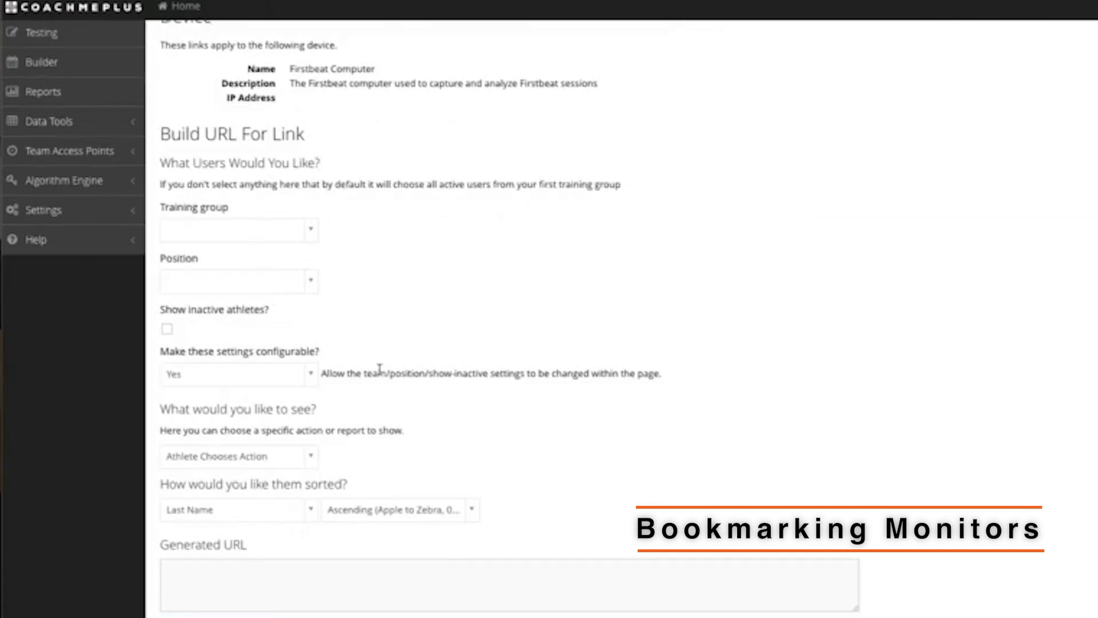
# Step: Limit the login link's users to the Stallions [Demo] training group
pyautogui.click(210, 230)
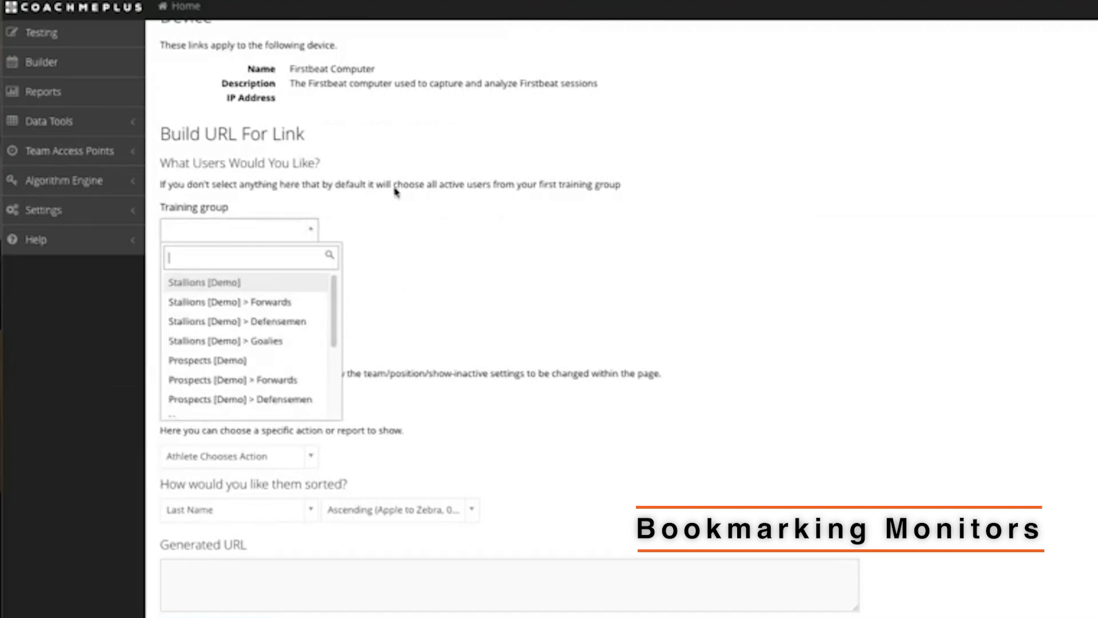
pyautogui.click(273, 221)
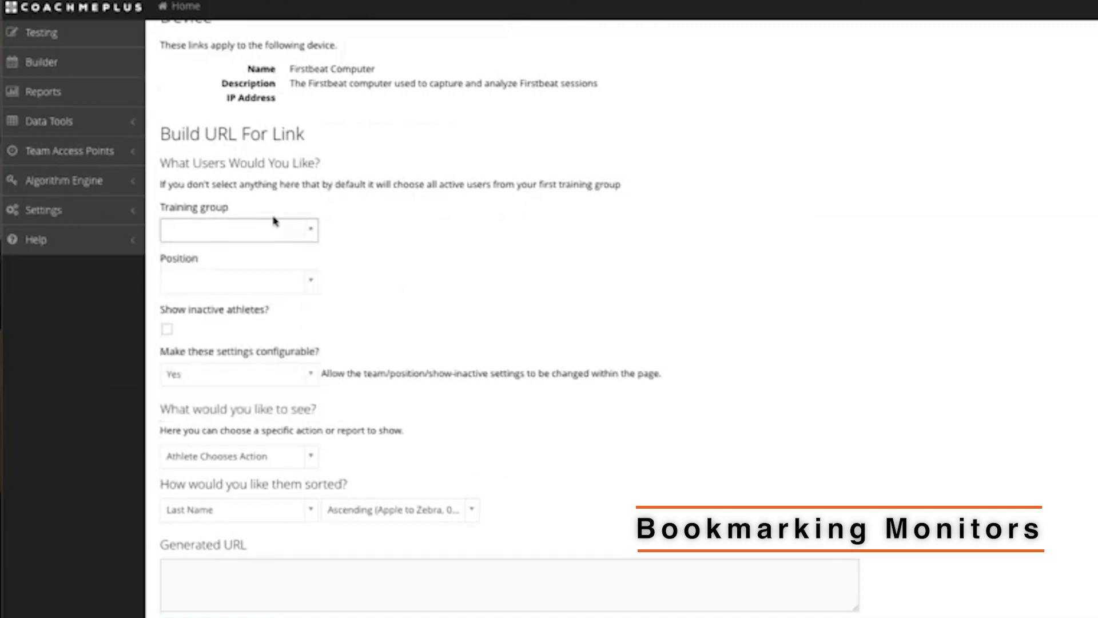
pyautogui.click(273, 222)
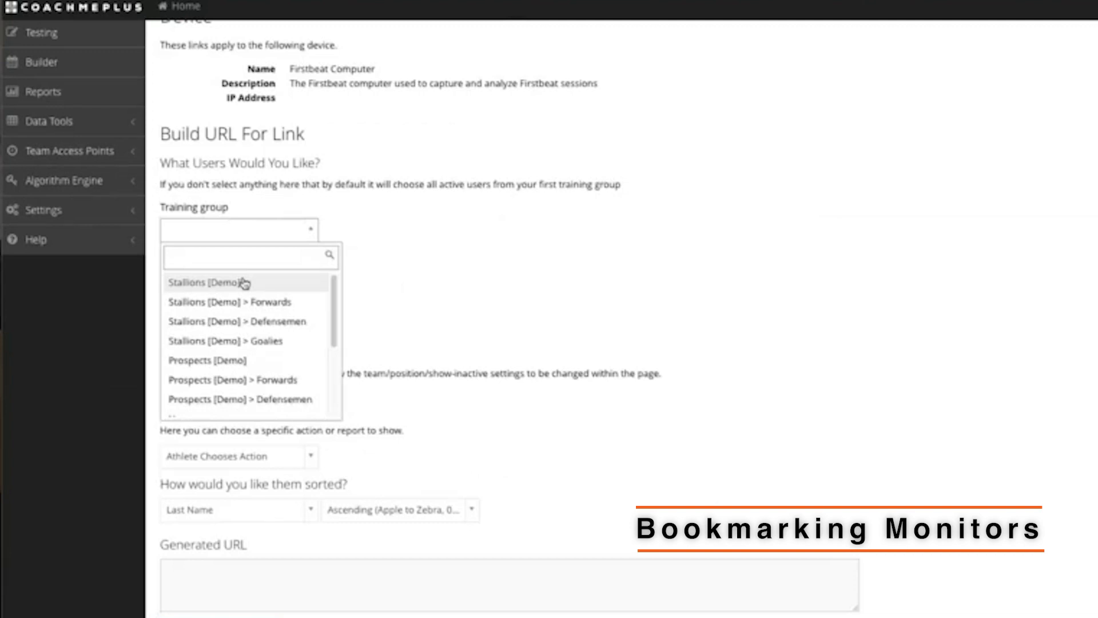
pyautogui.click(244, 282)
# Step: Check the position filter's options, leave it empty, and set the user settings' configurable option to No
pyautogui.scroll(-1, 468, 255)
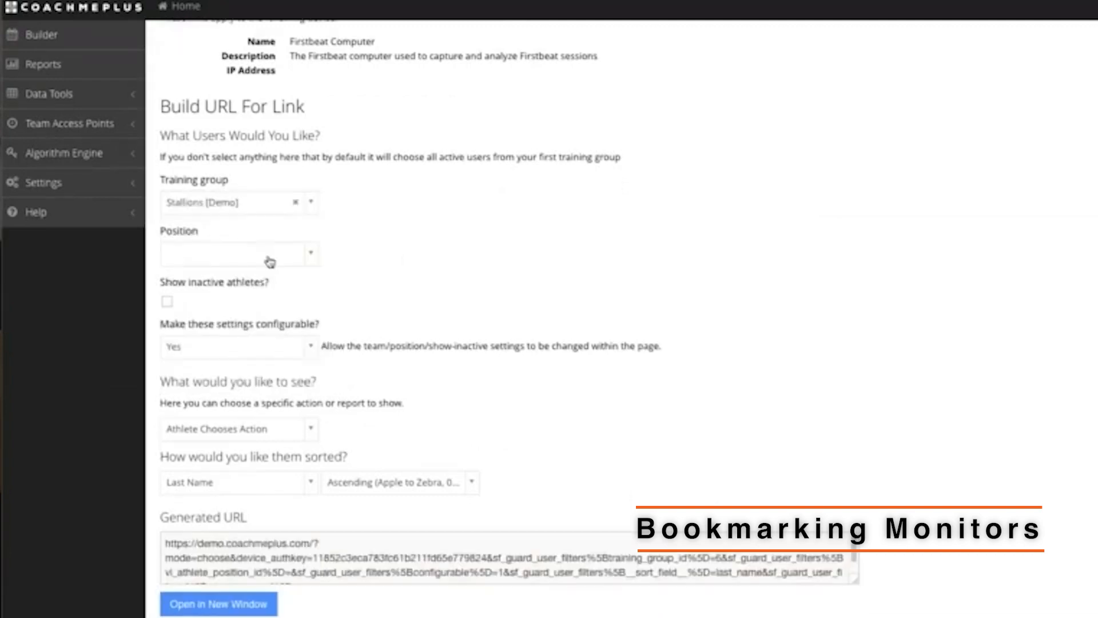
pyautogui.click(238, 253)
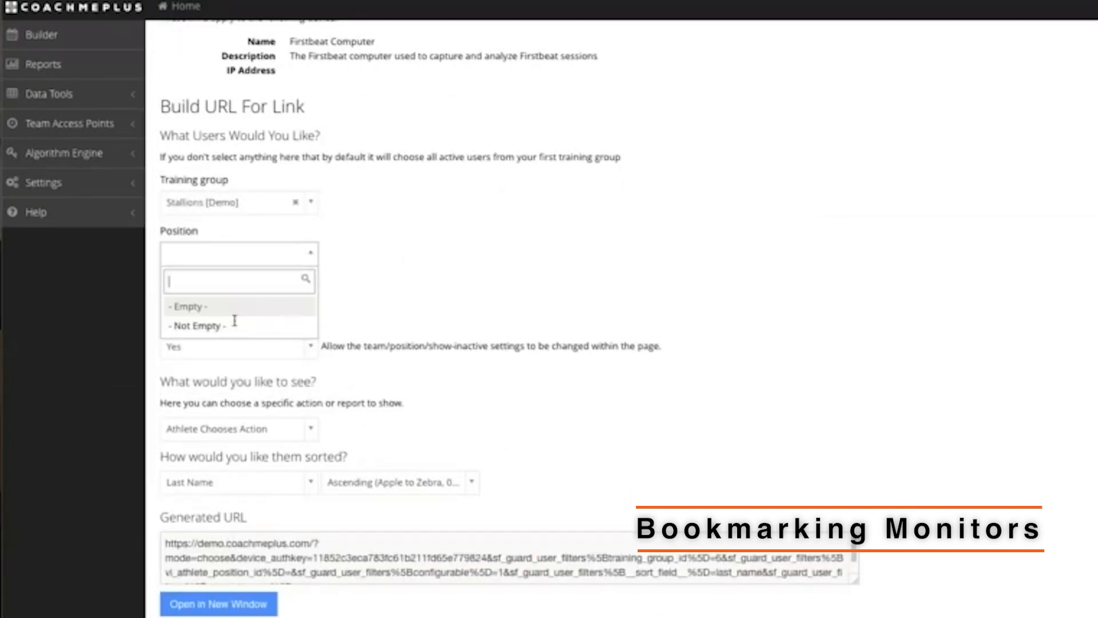
pyautogui.click(289, 251)
pyautogui.scroll(-2, 355, 266)
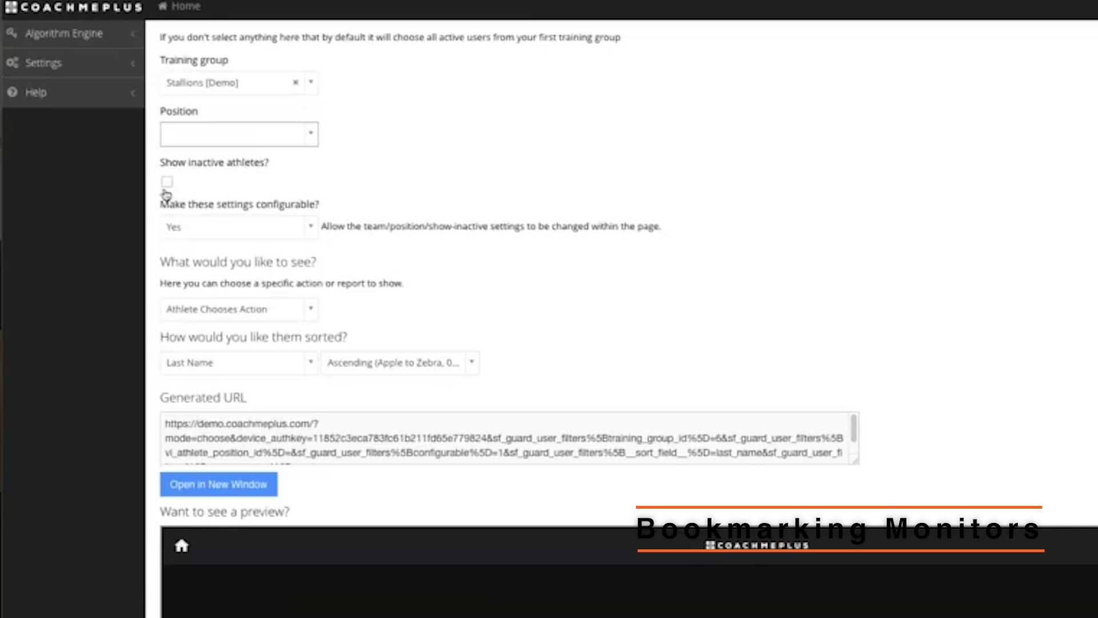
pyautogui.scroll(-1, 367, 240)
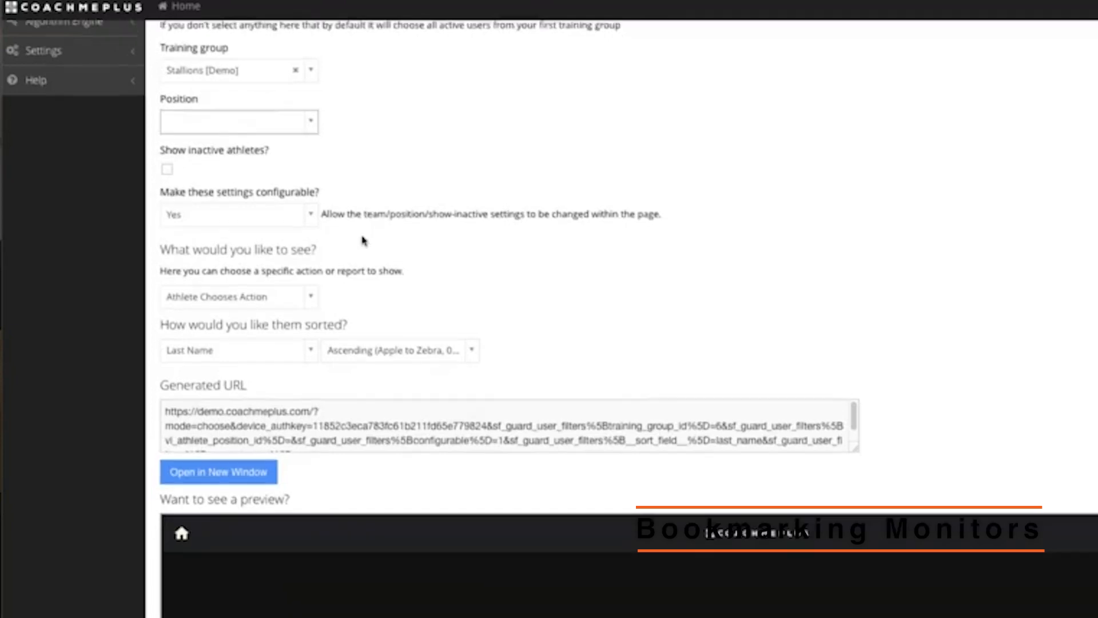
pyautogui.click(291, 216)
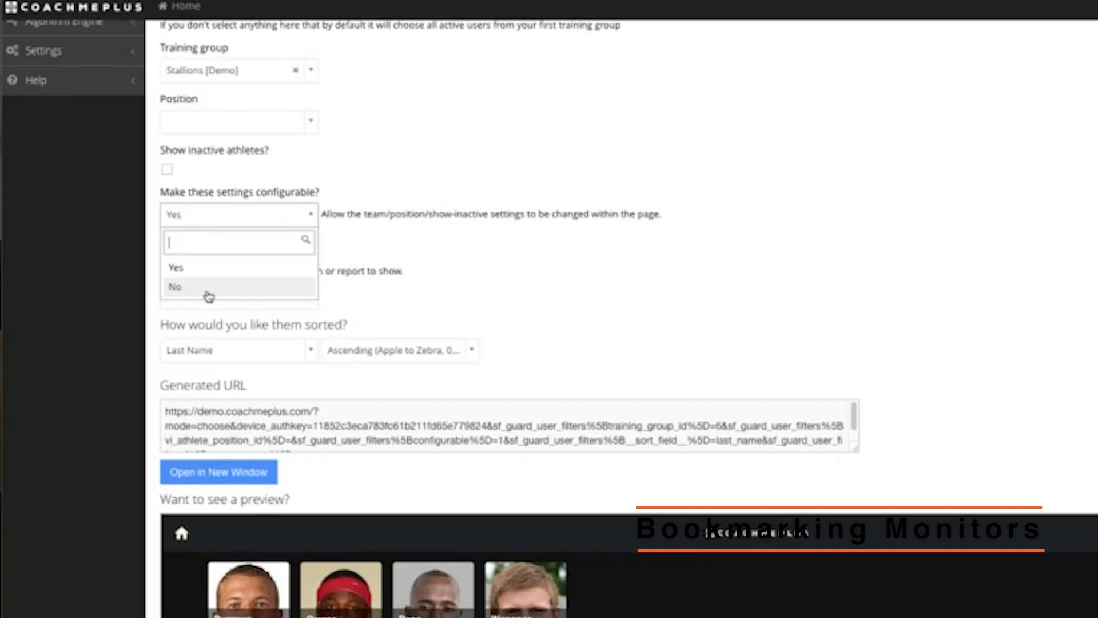
pyautogui.click(210, 294)
# Step: Choose Assessment Monitor as the view that the login link shows
pyautogui.scroll(-2, 366, 235)
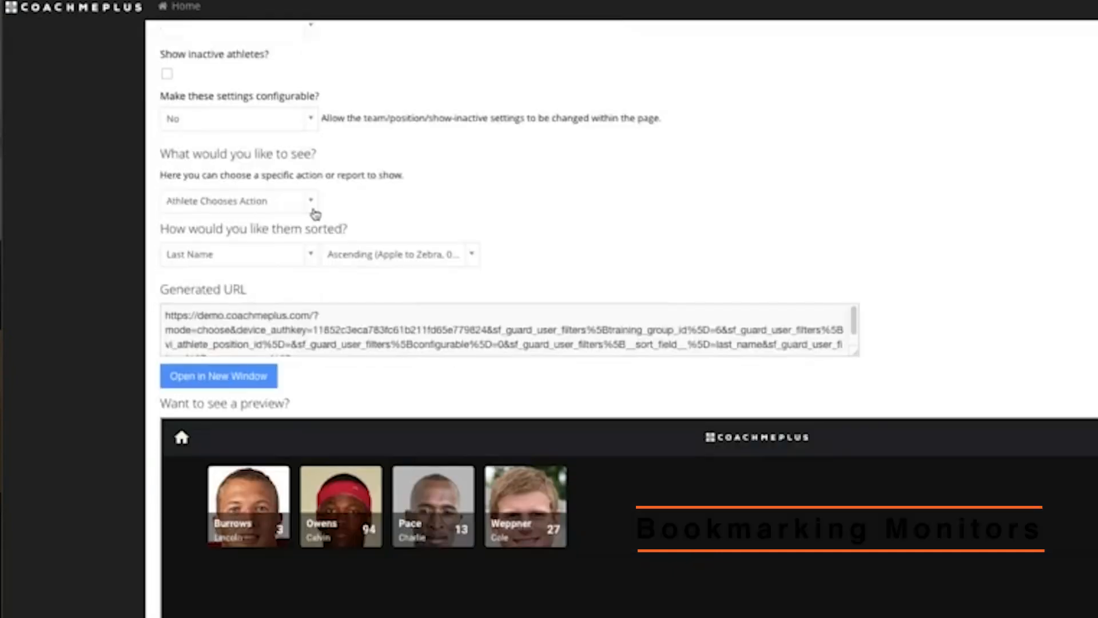
pyautogui.click(311, 203)
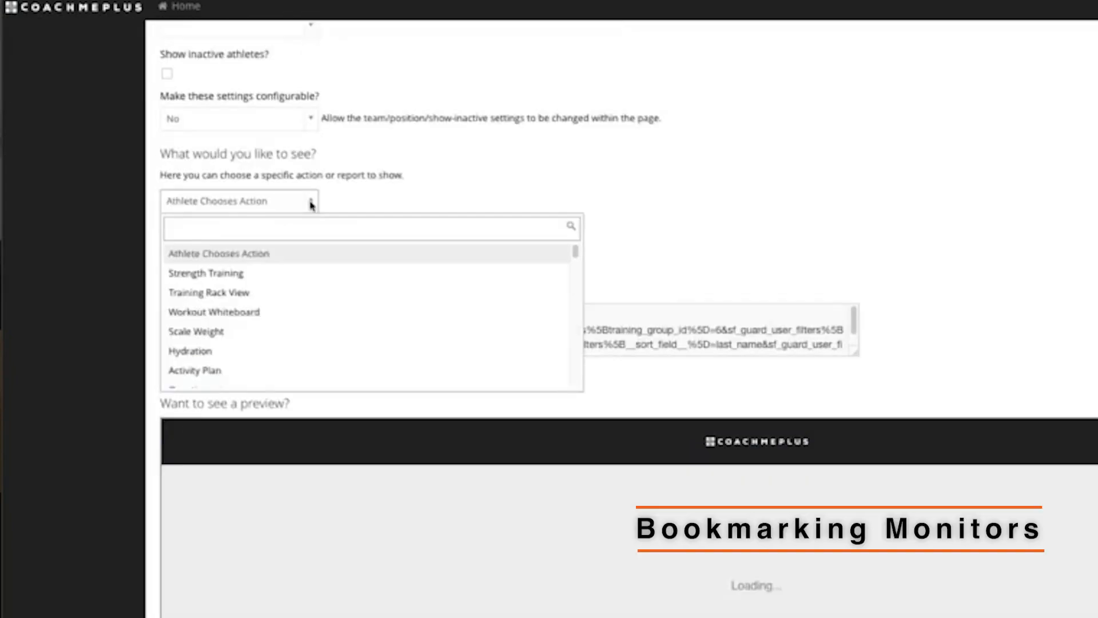
pyautogui.scroll(-2, 316, 302)
pyautogui.scroll(-3, 237, 272)
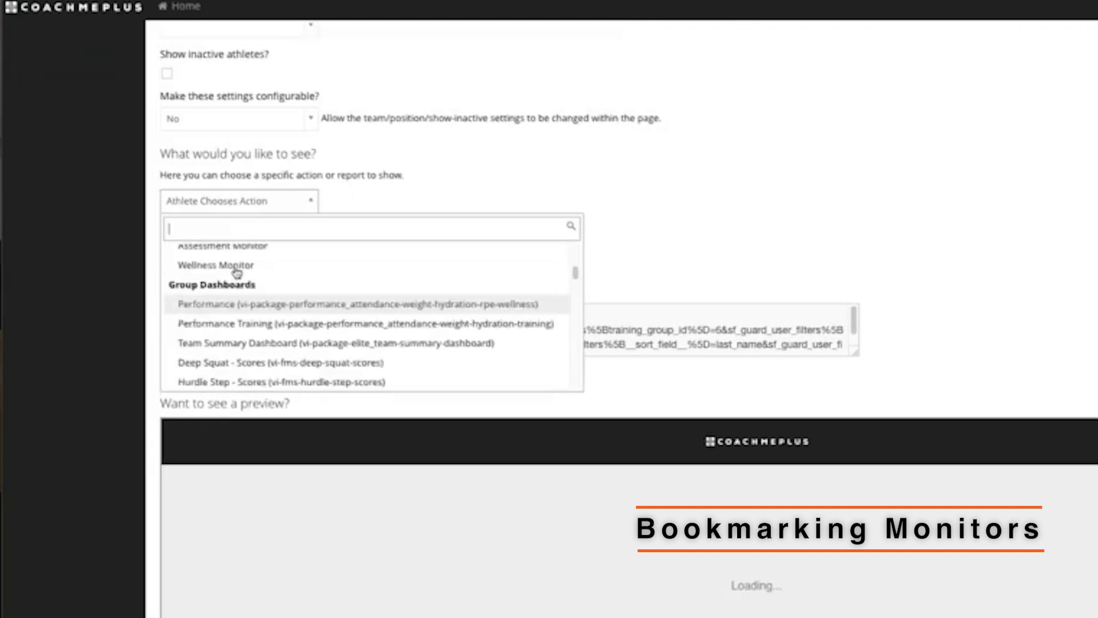
pyautogui.scroll(1, 251, 280)
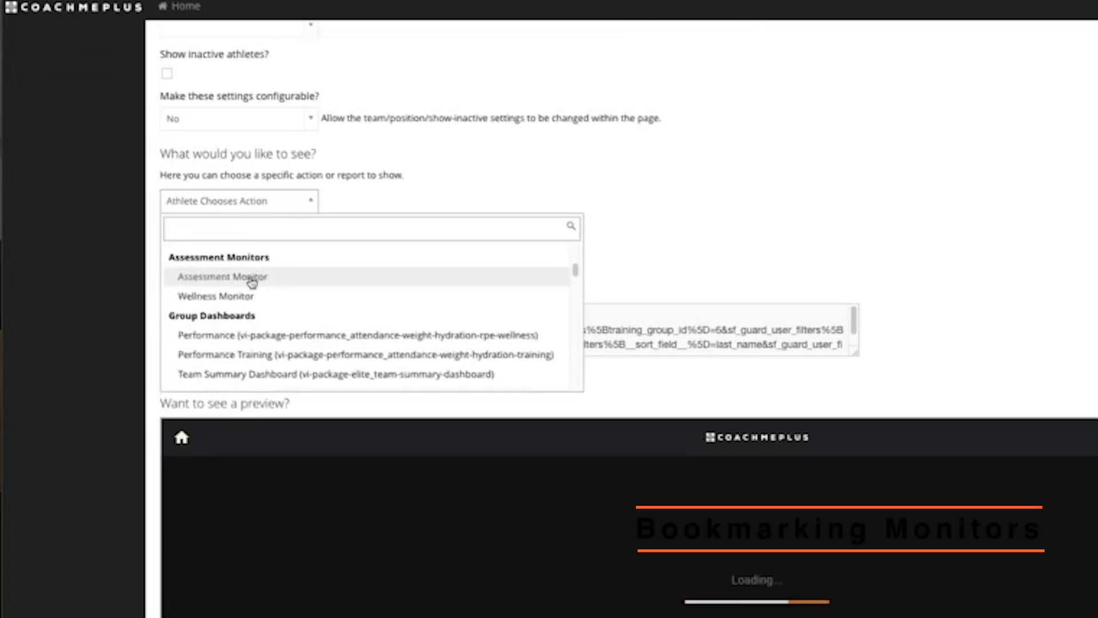
pyautogui.click(251, 276)
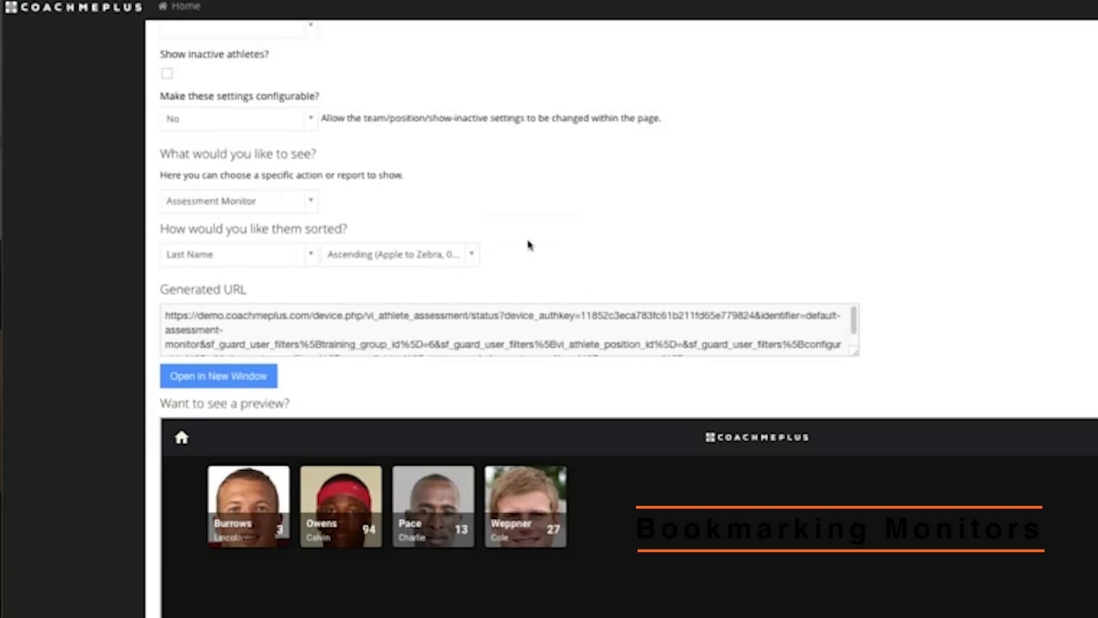
# Step: Examine the Assessment Monitor preview, open the generated link in a new window, and review the link builder's settings
pyautogui.scroll(-1, 511, 247)
pyautogui.scroll(-3, 511, 247)
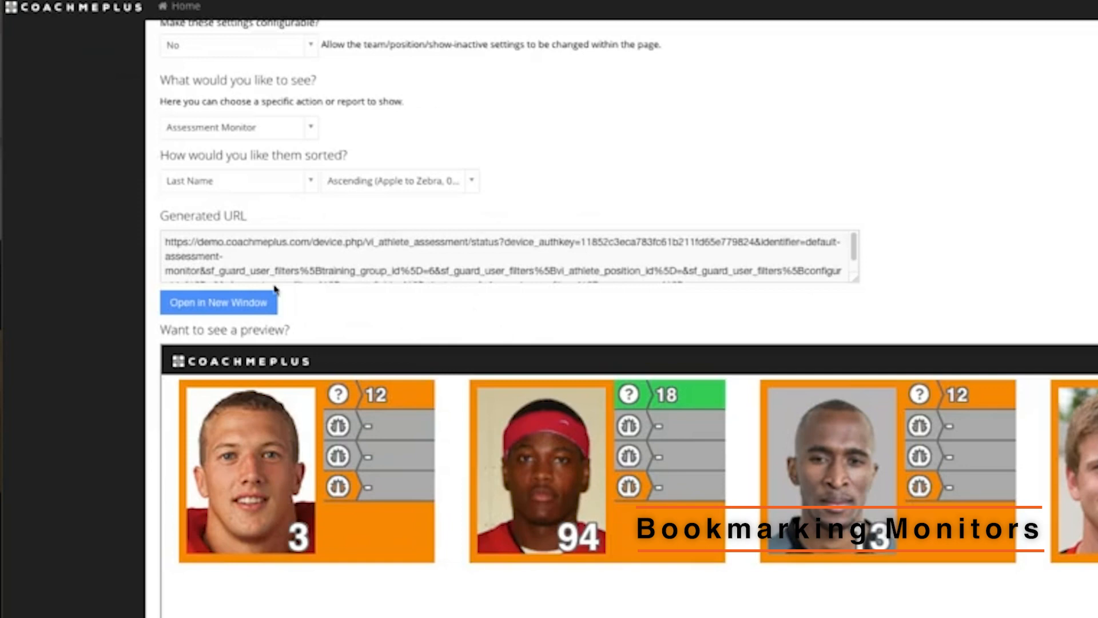
pyautogui.click(267, 306)
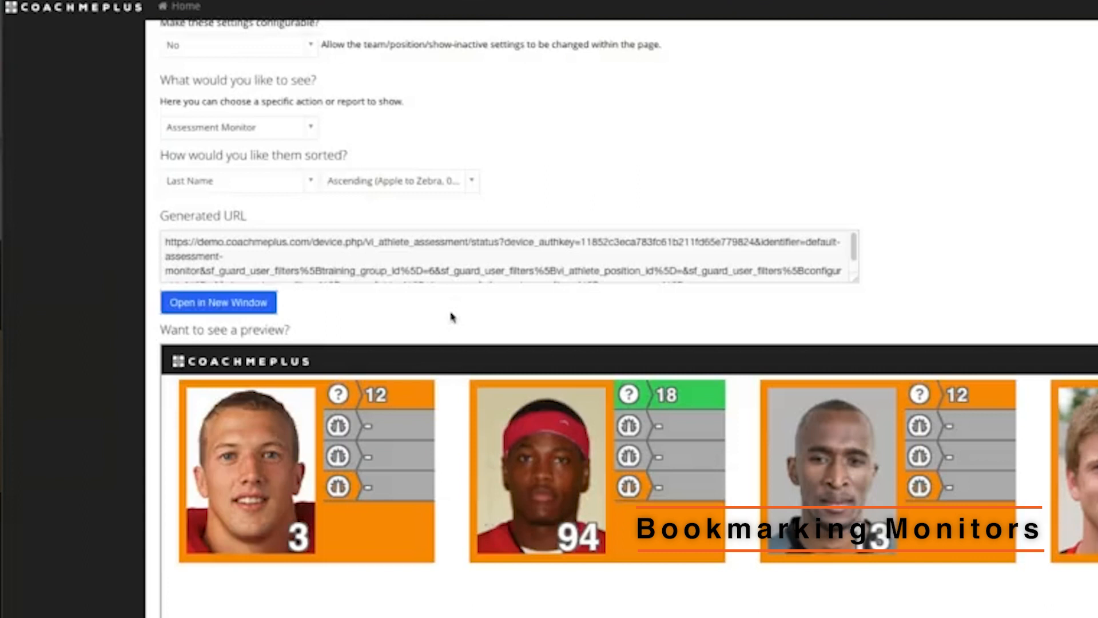
pyautogui.scroll(8, 451, 316)
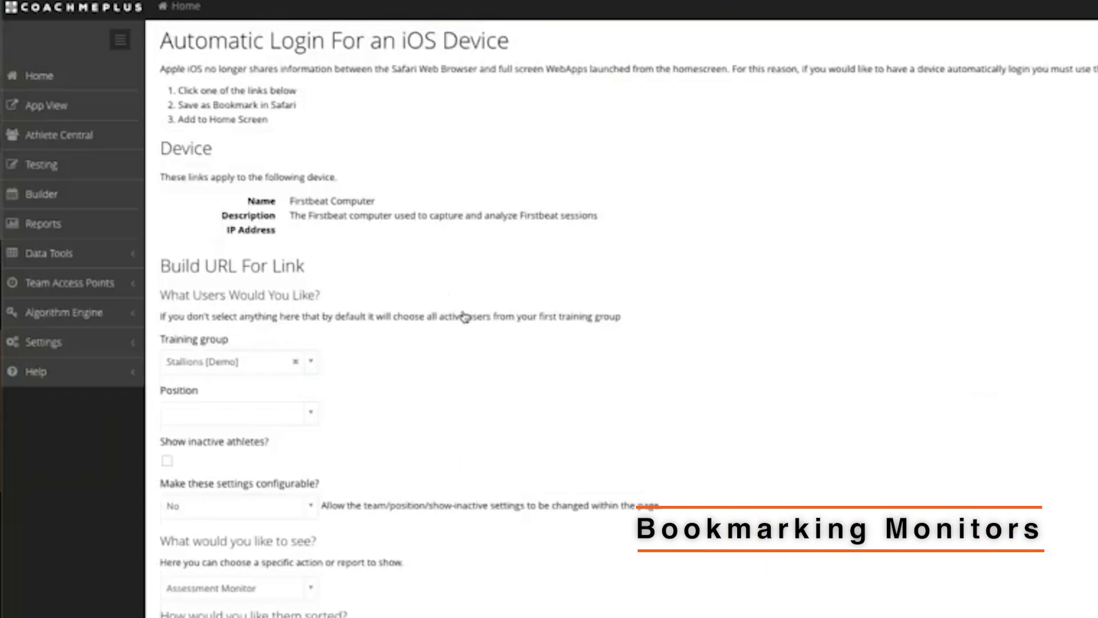